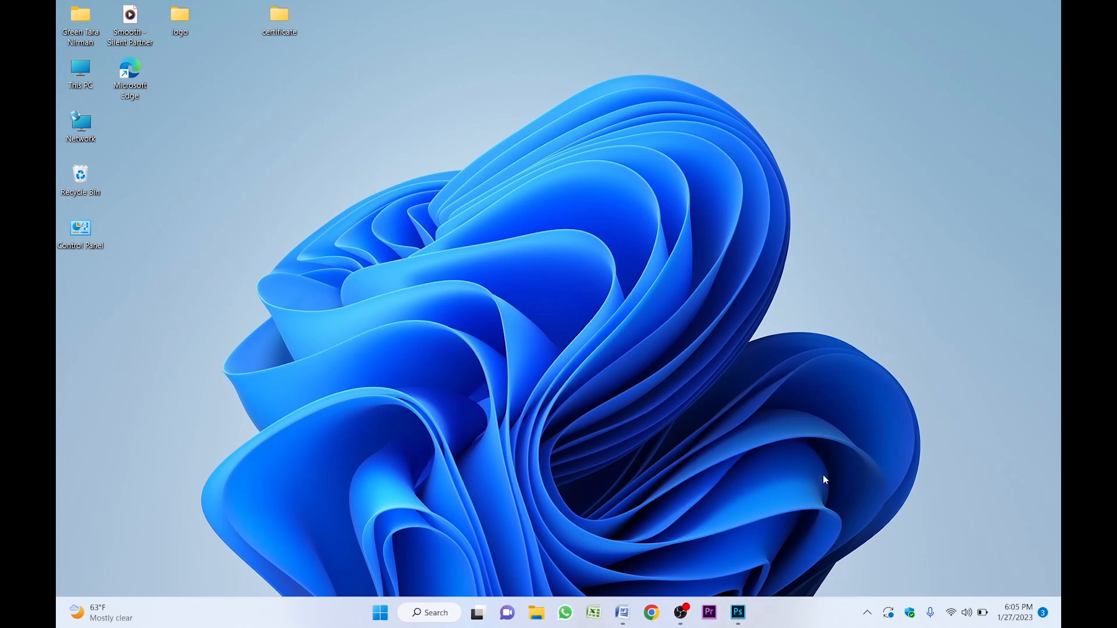
Switch to Photoshop and create an A4 print document in landscape, 297 × 210 mm, 300 pixels/inch, RGB Color, white background.
click(739, 612)
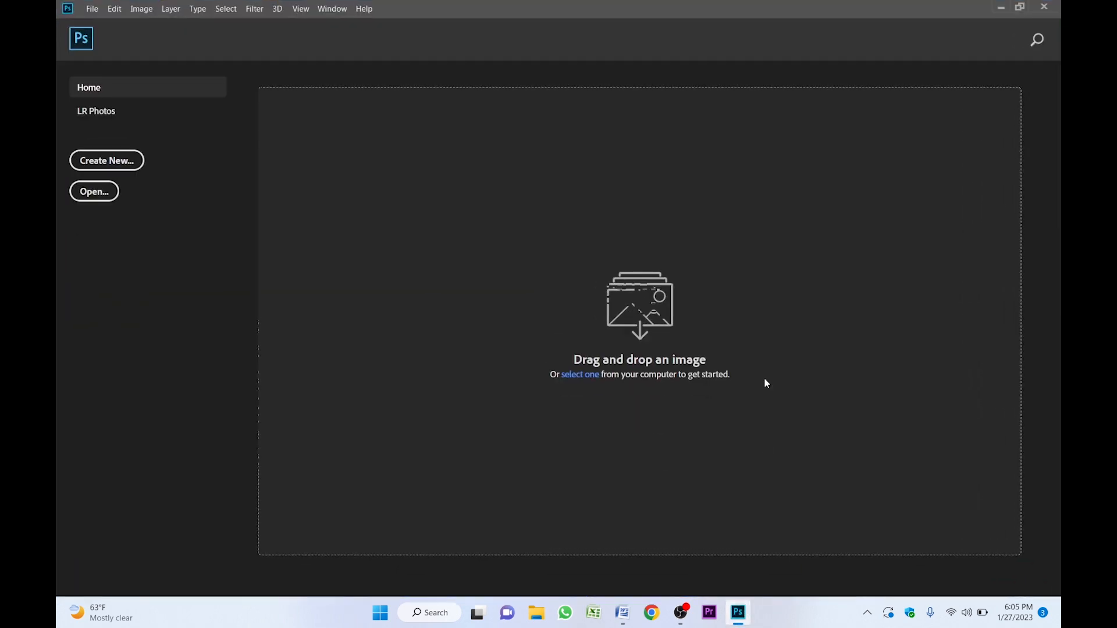
click(122, 166)
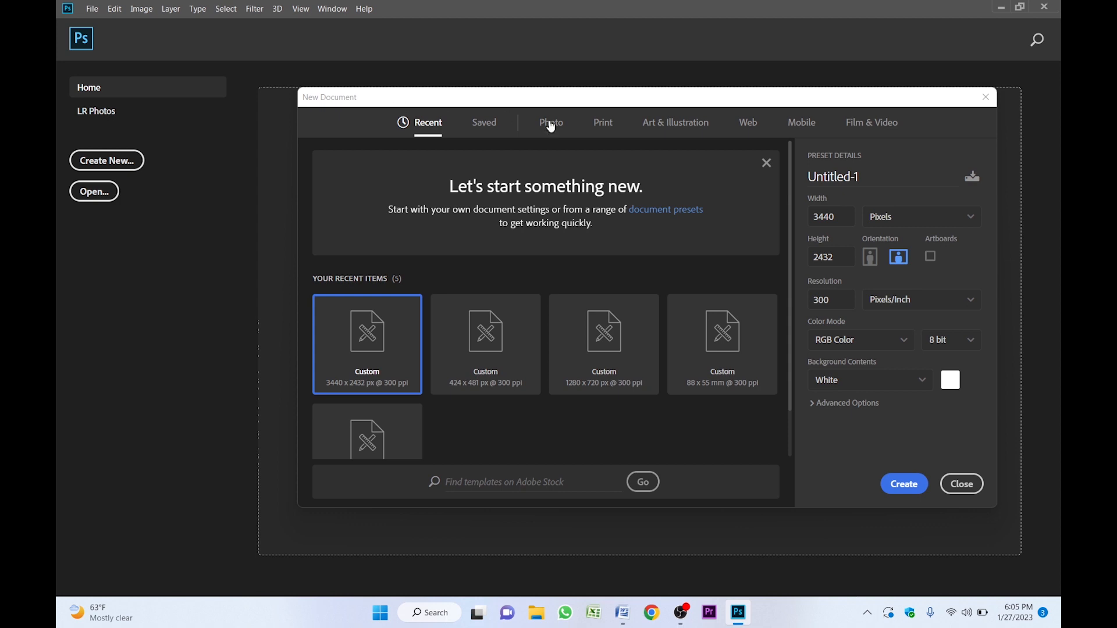
click(603, 131)
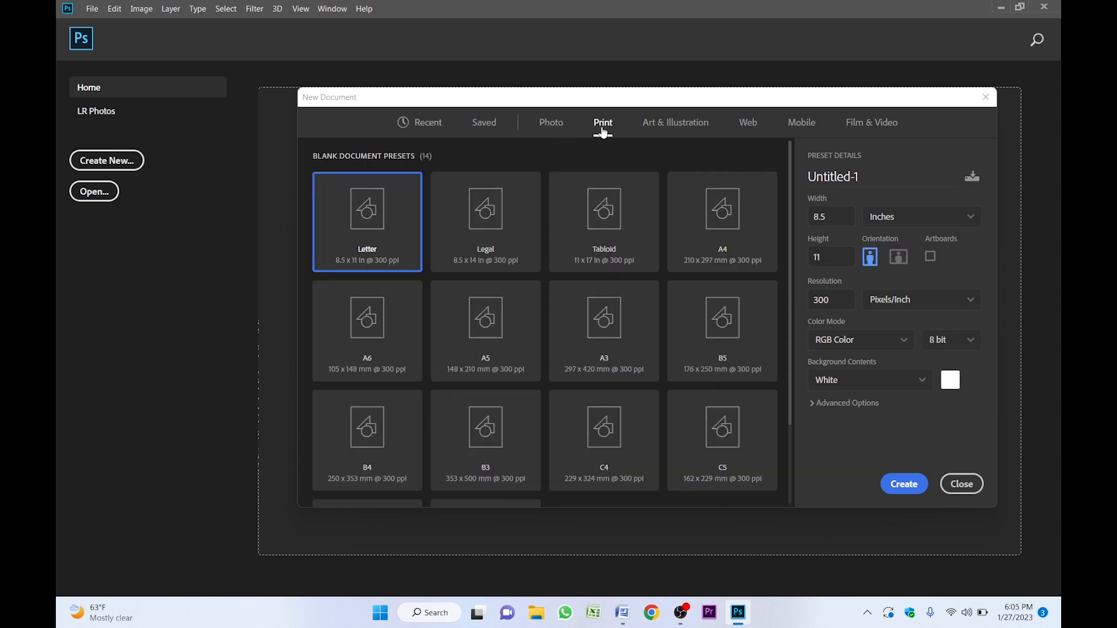
click(721, 220)
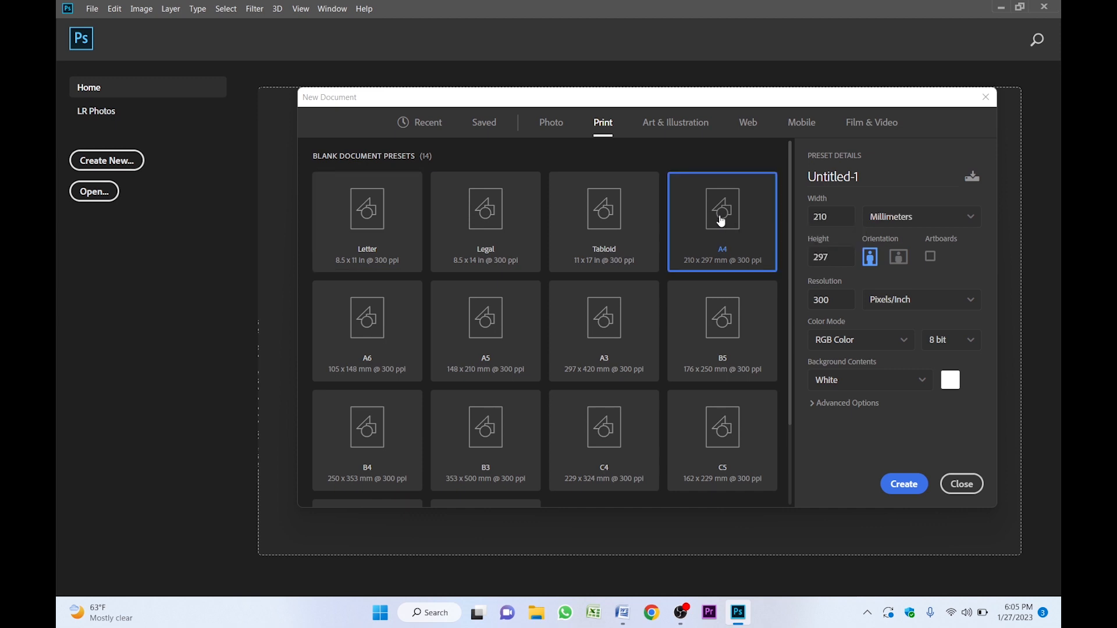
click(902, 260)
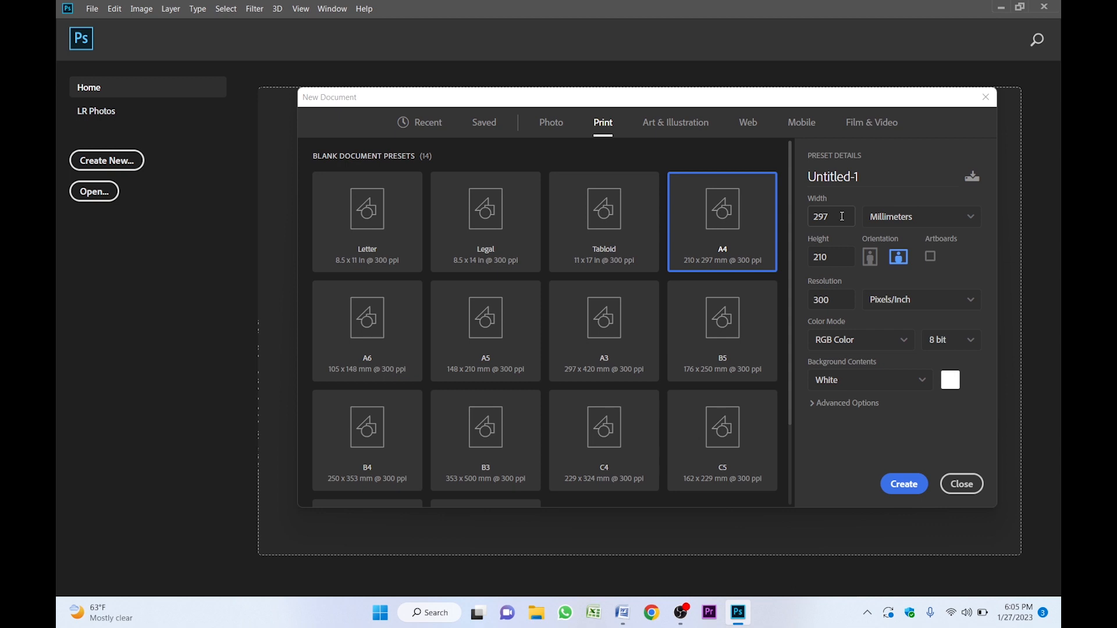
double_click(845, 292)
click(844, 308)
click(859, 341)
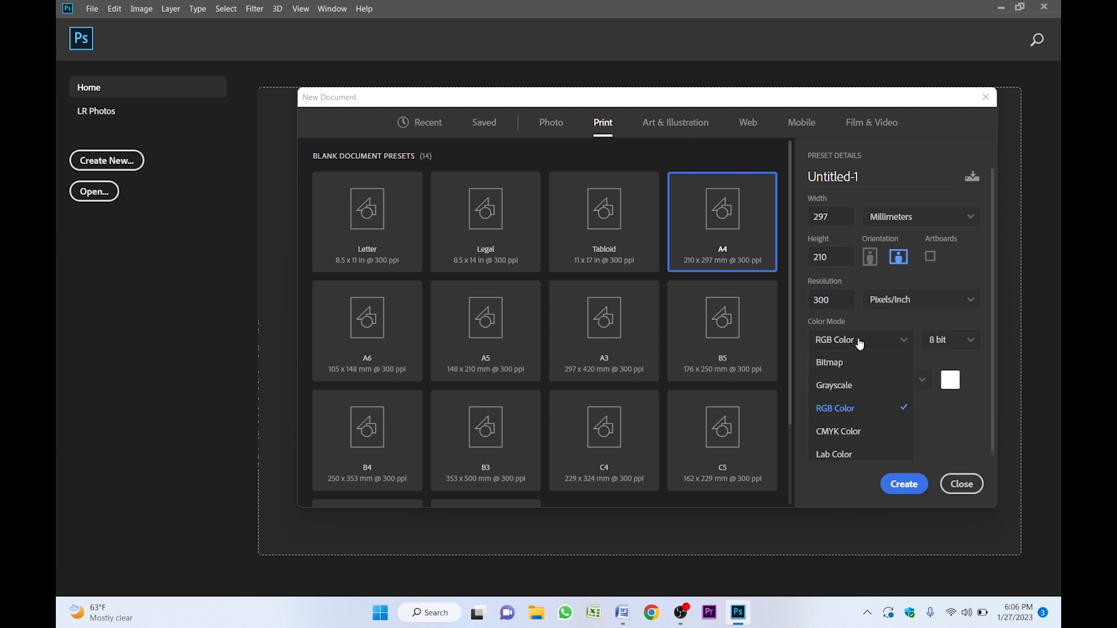
click(865, 410)
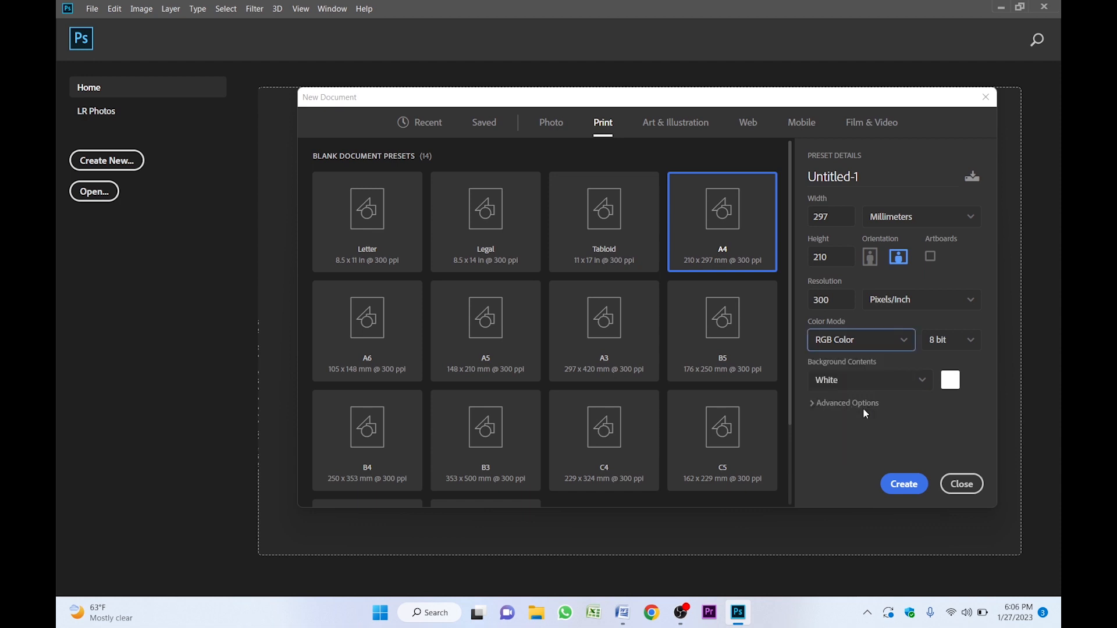
click(901, 483)
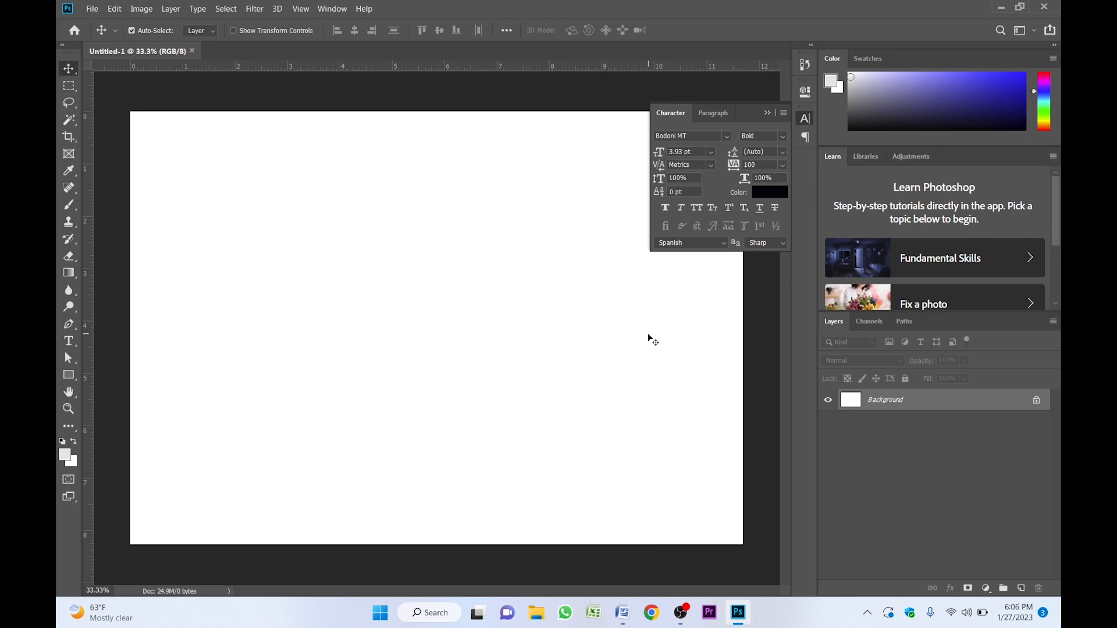
Place a Lorem Ipsum text line on the blank page and scale it up to about 56 pt.
click(69, 342)
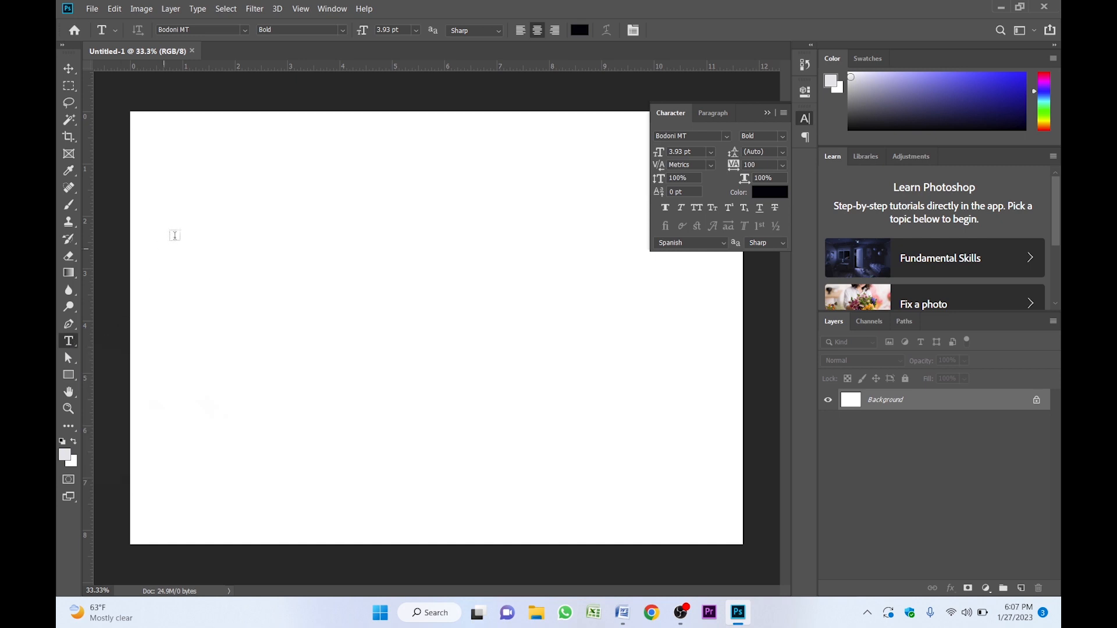
click(207, 210)
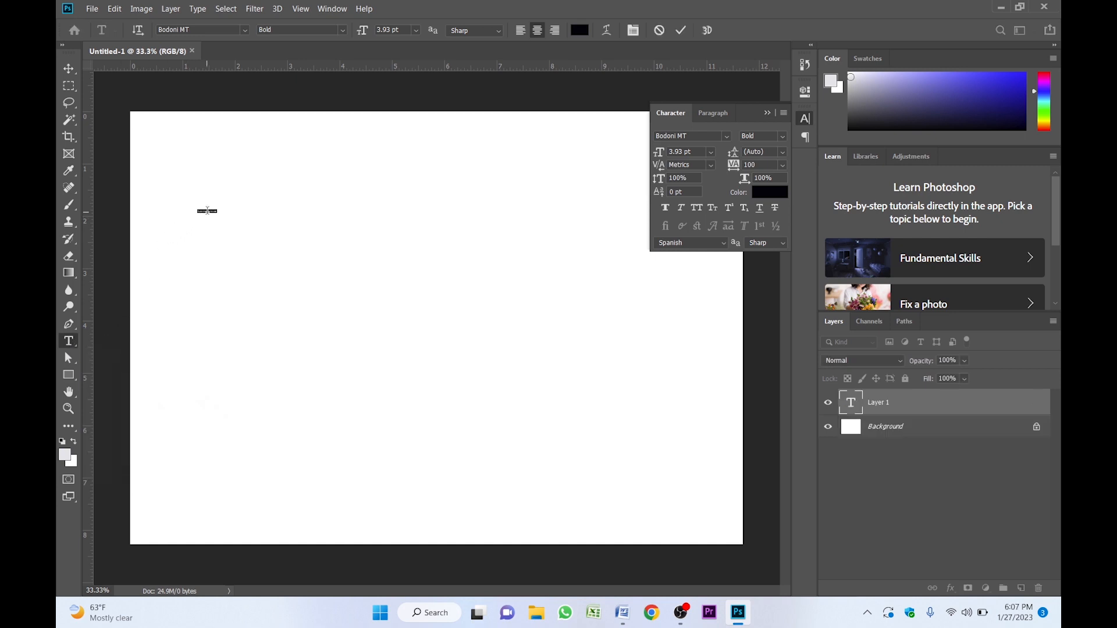
click(69, 68)
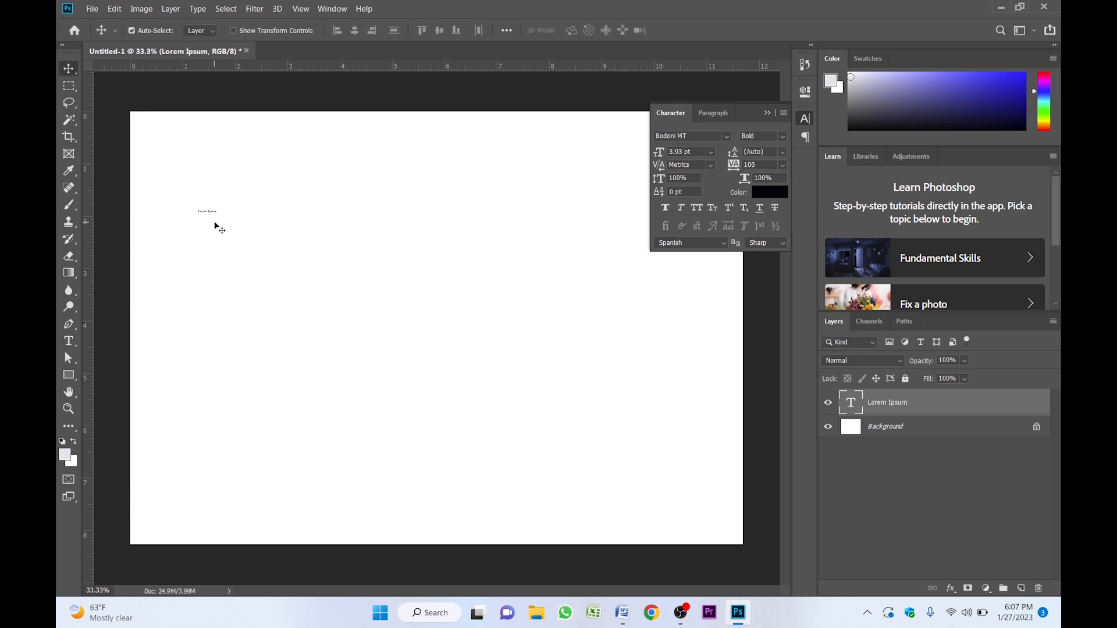
key(ctrl+t)
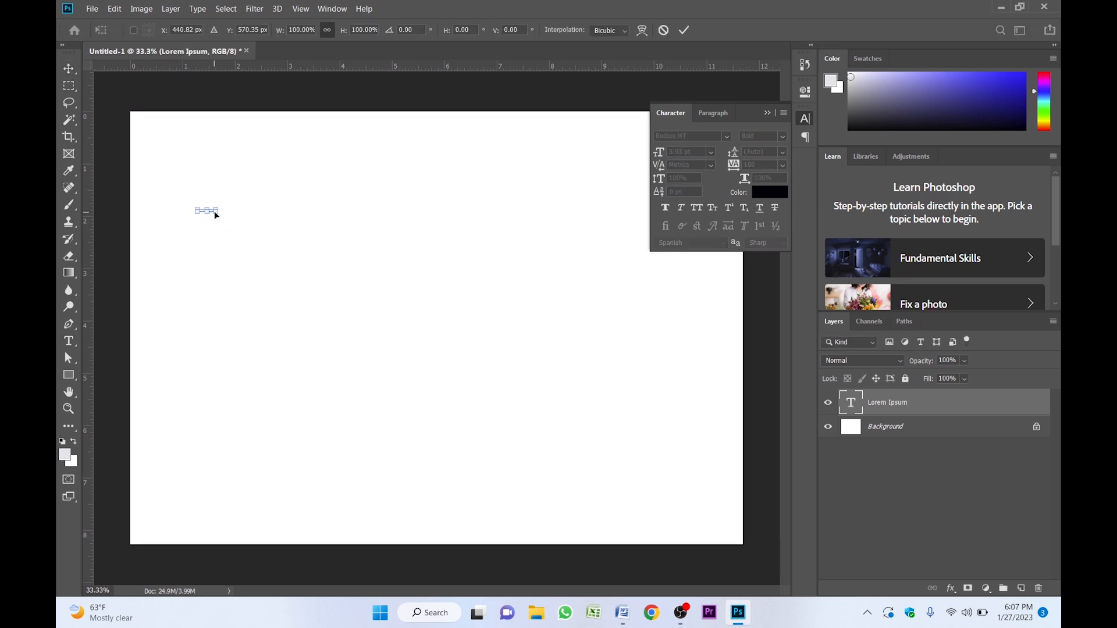
drag(216, 214, 469, 255)
key(Return)
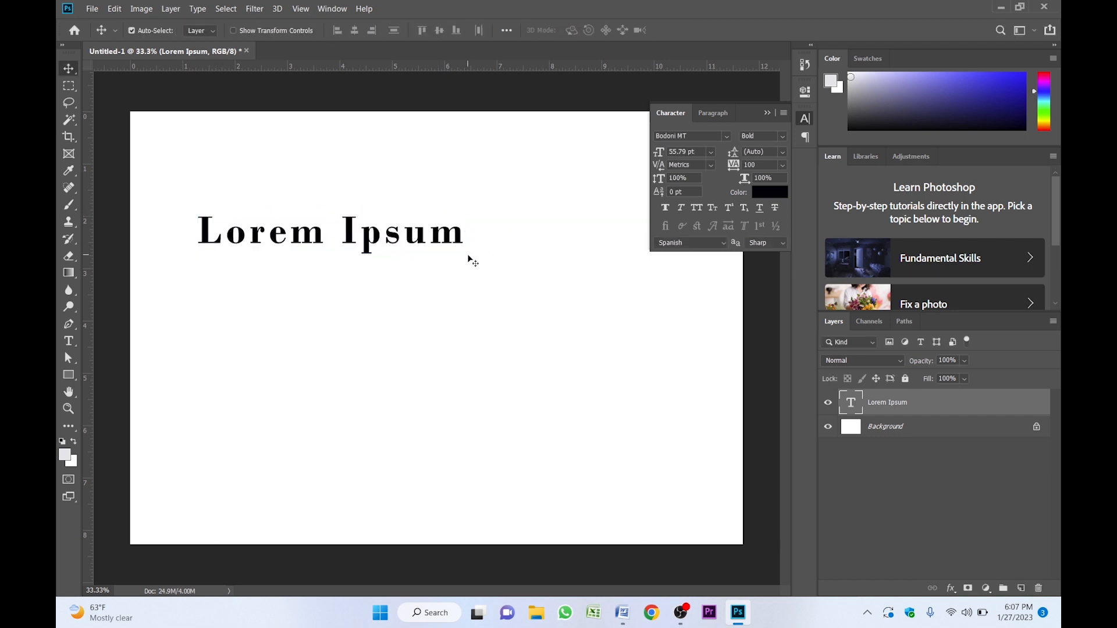
Move the Lorem Ipsum text up and right toward the upper middle of the page.
drag(411, 240, 434, 231)
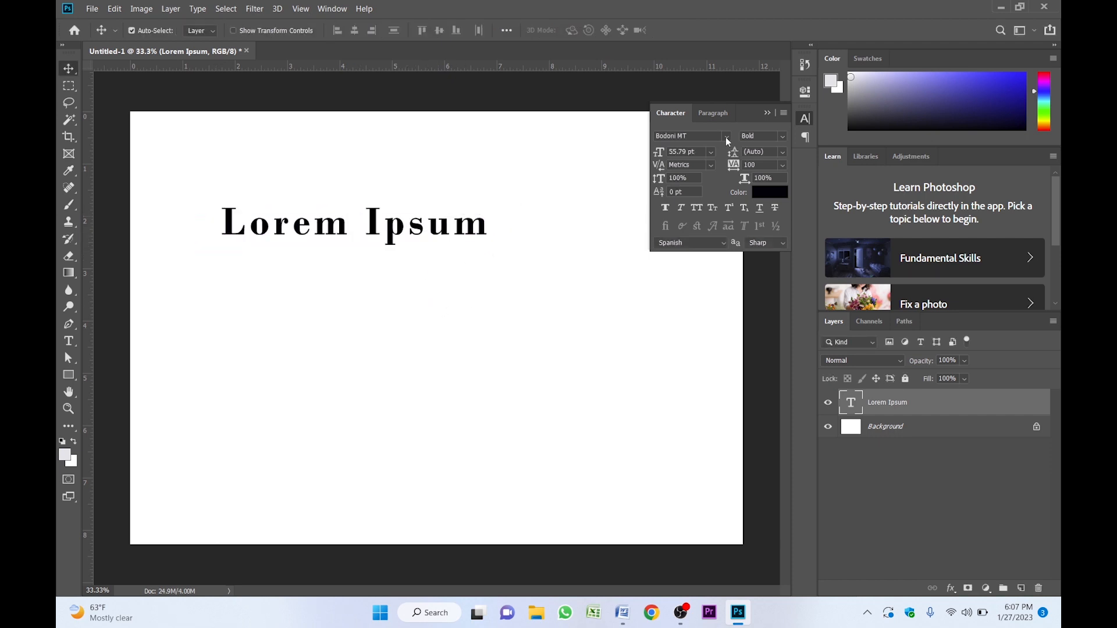
click(766, 115)
drag(327, 236, 352, 226)
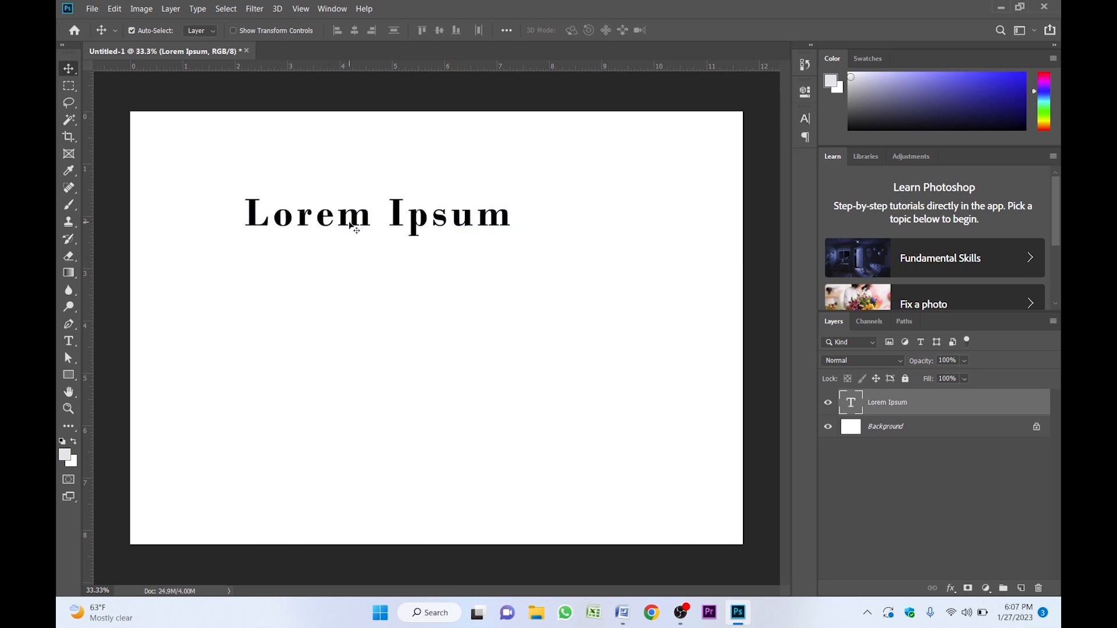
drag(352, 227, 368, 218)
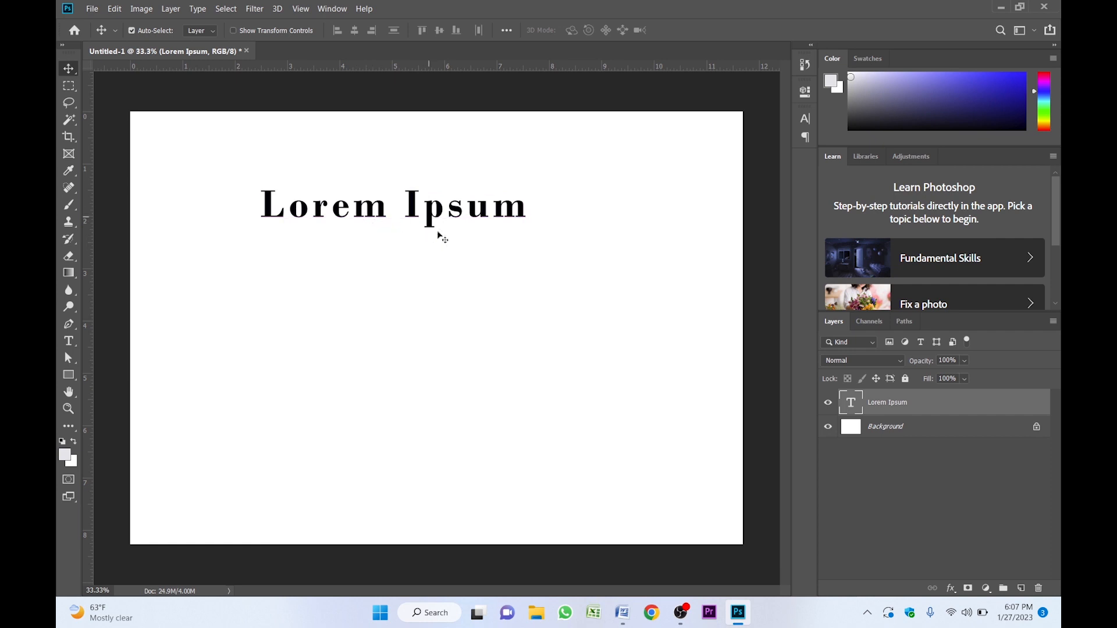
Replace the Lorem Ipsum text with the heading "Pashupati Basic School Mulkot" copied from the Word document.
key(alt+Tab)
drag(425, 171, 228, 172)
key(alt+Tab)
double_click(400, 215)
text(Pashupati Basic School Mulkot)
key(ctrl+Return)
Scale the school name heading down to about 37 pt and move it to the top middle of the page.
key(ctrl+t)
drag(713, 227, 496, 213)
key(Return)
drag(343, 202, 507, 162)
Duplicate the school name below itself and replace the copy with the school's address and "Estd: 2061" lines from the Word document.
drag(506, 163, 503, 225)
click(622, 613)
drag(228, 190, 302, 215)
key(ctrl+c)
click(622, 613)
double_click(446, 221)
key(ctrl+v)
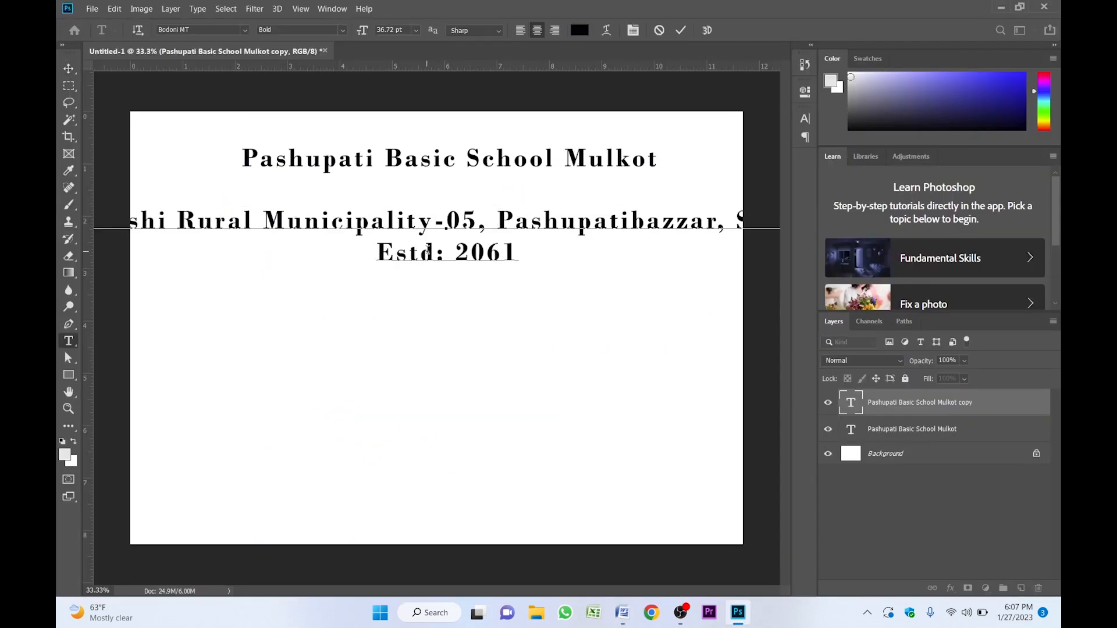
Scale down the two-line address text until it fits within the page width under the school name.
key(ctrl+Return)
key(ctrl+t)
drag(449, 299, 450, 254)
key(Return)
Duplicate the address text below itself and replace the copy with "character certificate" copied from the Word document.
click(623, 612)
drag(228, 278, 339, 286)
key(ctrl+c)
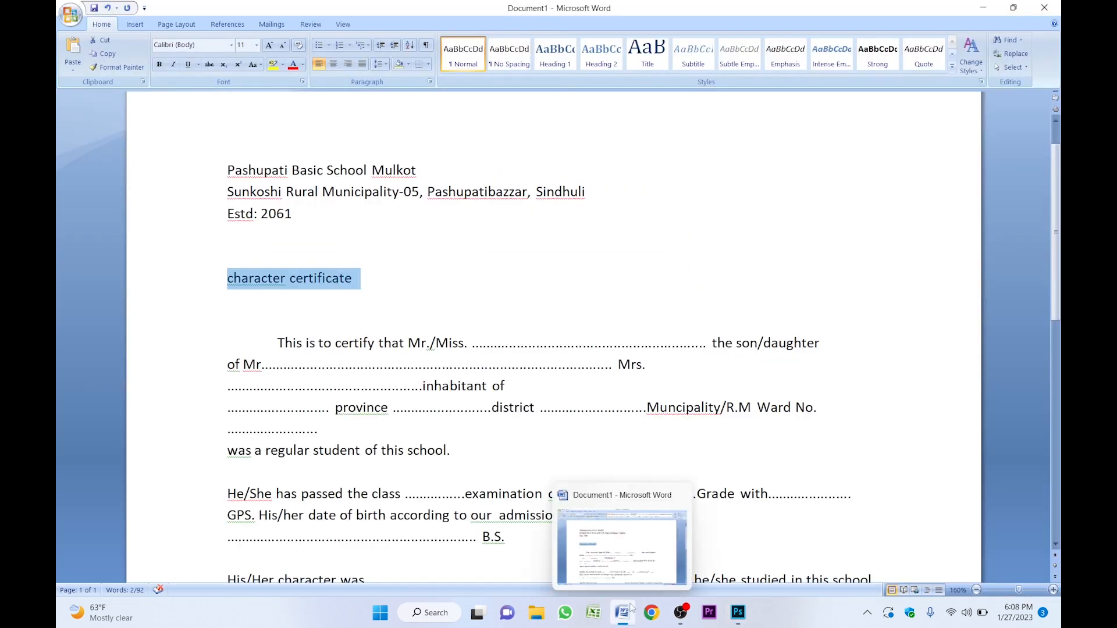
click(738, 613)
double_click(453, 215)
click(69, 69)
drag(428, 212, 437, 262)
double_click(431, 285)
key(ctrl+v)
key(ctrl+Return)
Copy the certificate body paragraphs from Word into a wide paragraph text box drawn across the lower half of the page.
click(622, 613)
drag(277, 242, 481, 502)
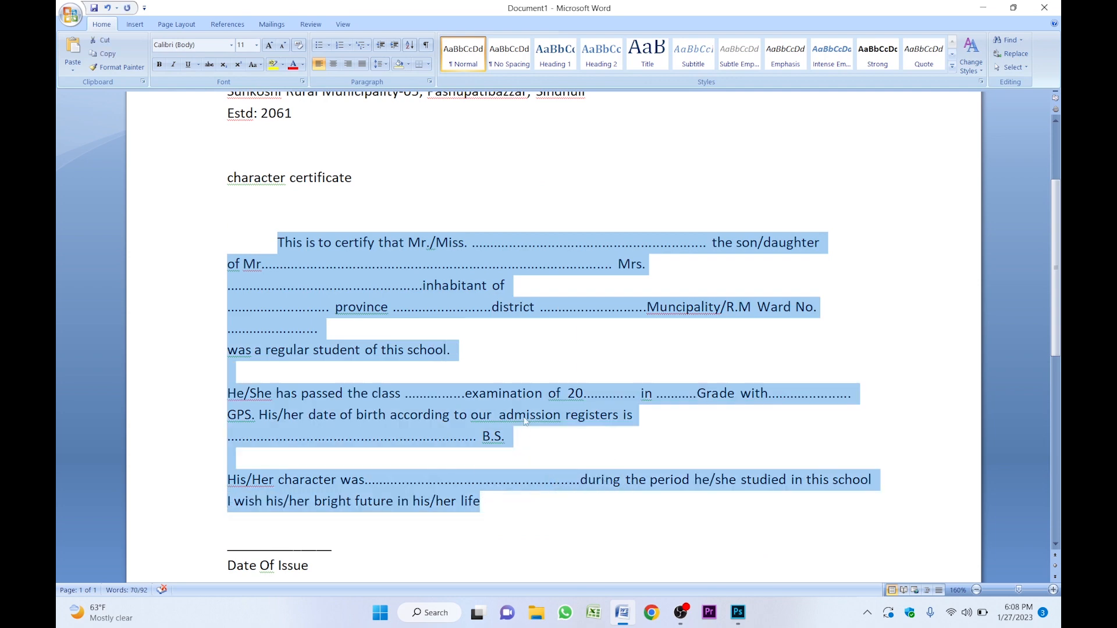
click(738, 613)
click(69, 341)
drag(168, 328, 686, 462)
key(ctrl+v)
key(ctrl+a)
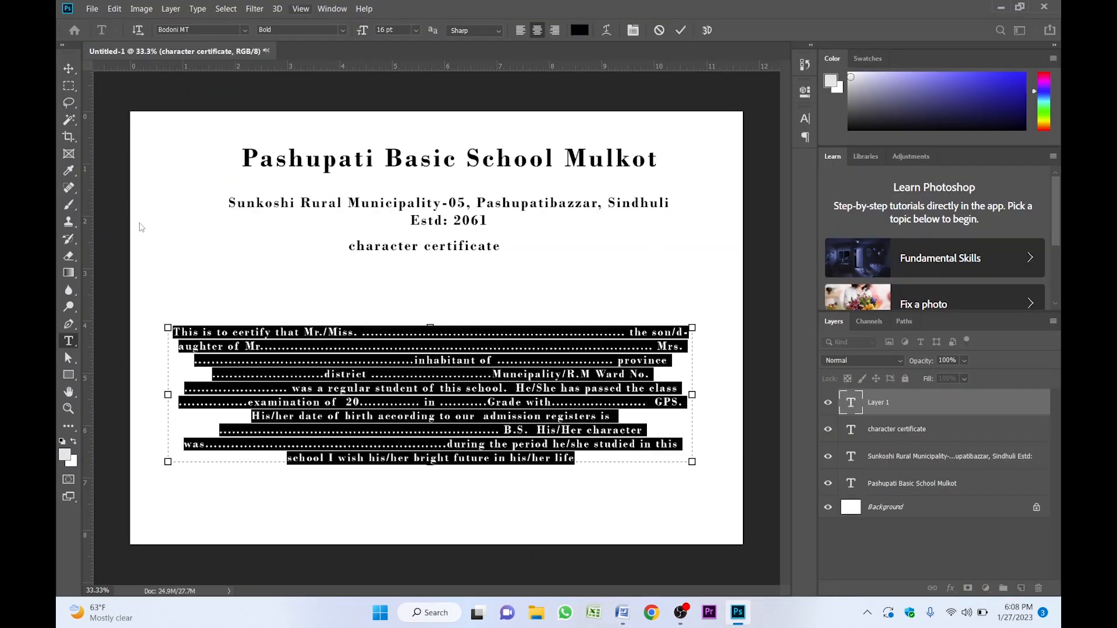
click(69, 69)
Duplicate the "character certificate" line to the page's lower left and select the Date Of Issue signature line in the Word document.
drag(440, 249, 288, 488)
click(622, 613)
scroll(244, 510, down, 3)
scroll(244, 510, down, 2)
click(294, 314)
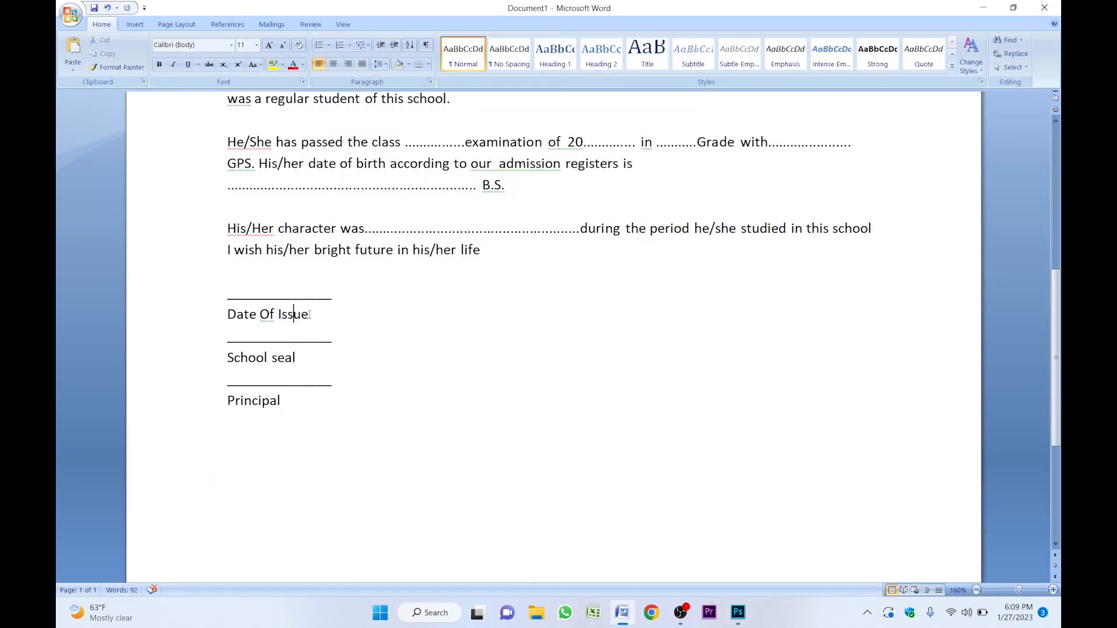
drag(227, 296, 317, 314)
Replace the lower-left text with a signature line above "Date Of Issue" and duplicate it to the bottom middle of the page.
click(738, 613)
click(68, 341)
triple_click(275, 486)
text(______________ Date Of Issue)
click(284, 487)
click(68, 69)
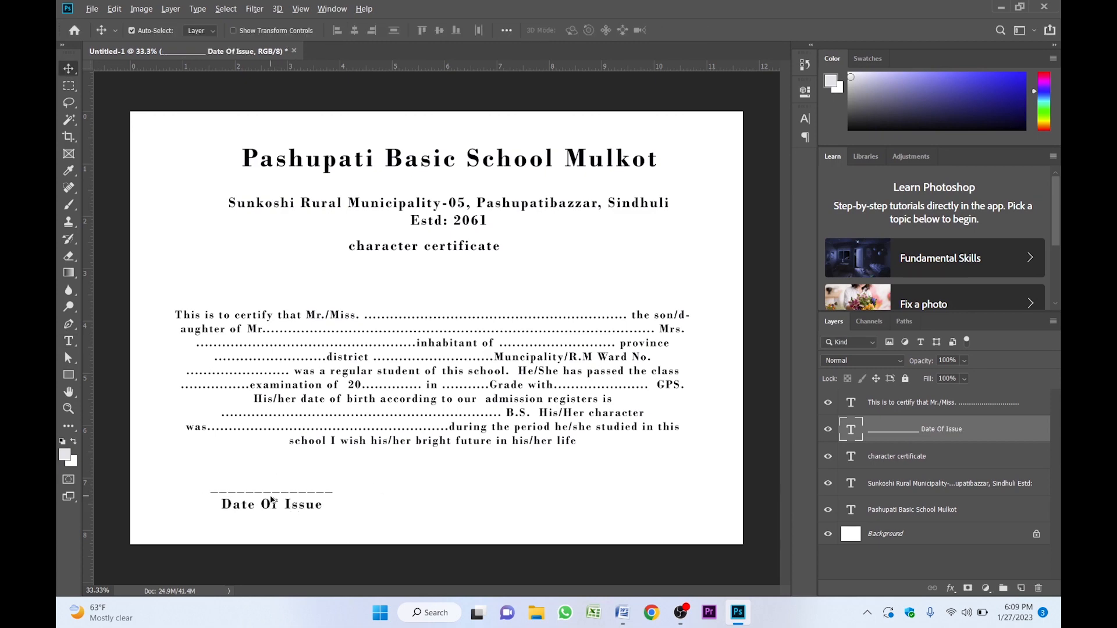
drag(281, 496, 457, 497)
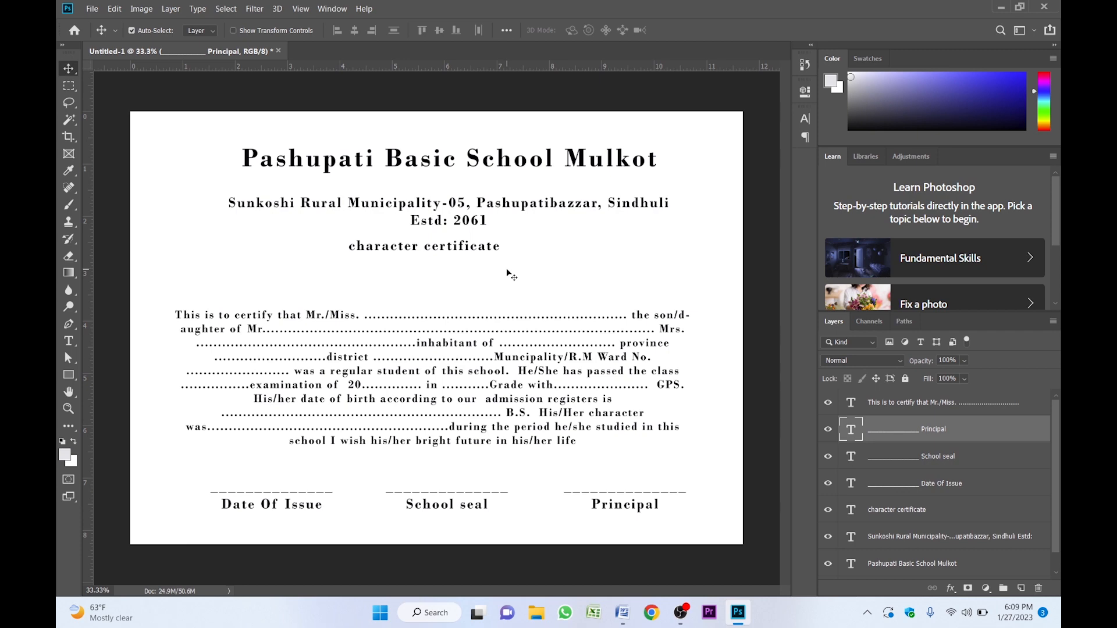
Set the font of the "Pashupati Basic School Mulkot" heading to Antigoni Med Regular.
key(z)
click(454, 194)
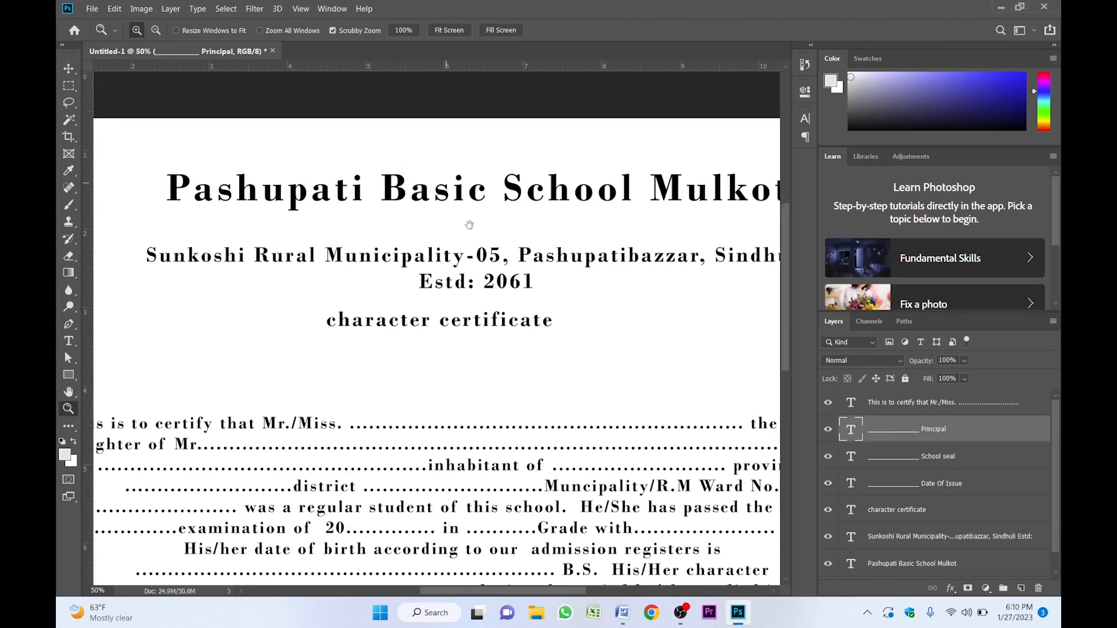
key(v)
click(456, 215)
key(z)
alt+click(453, 214)
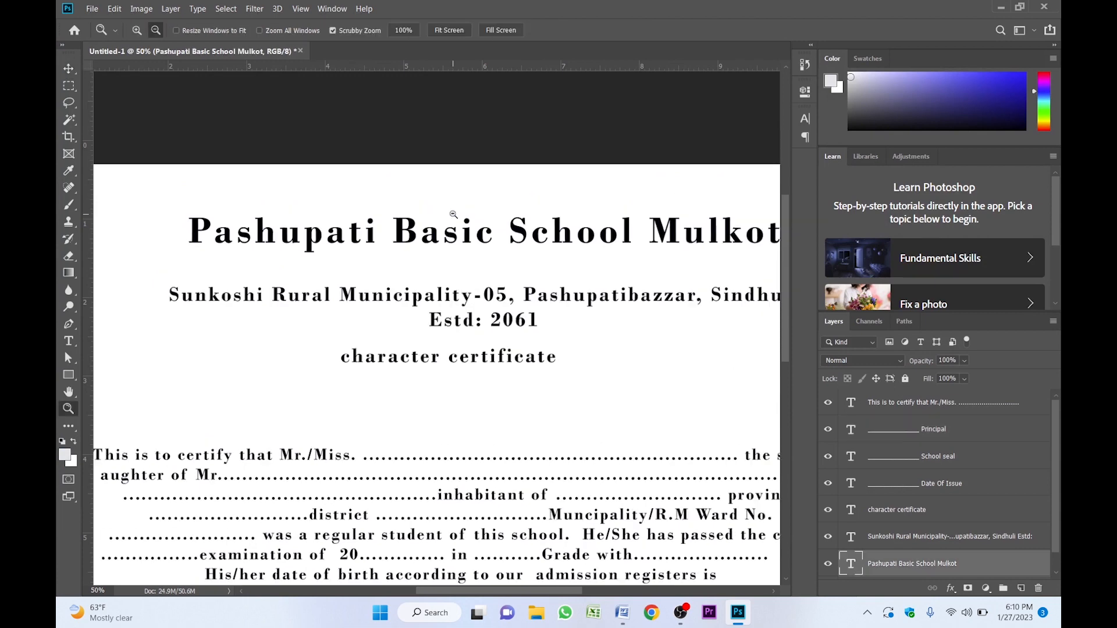
key(v)
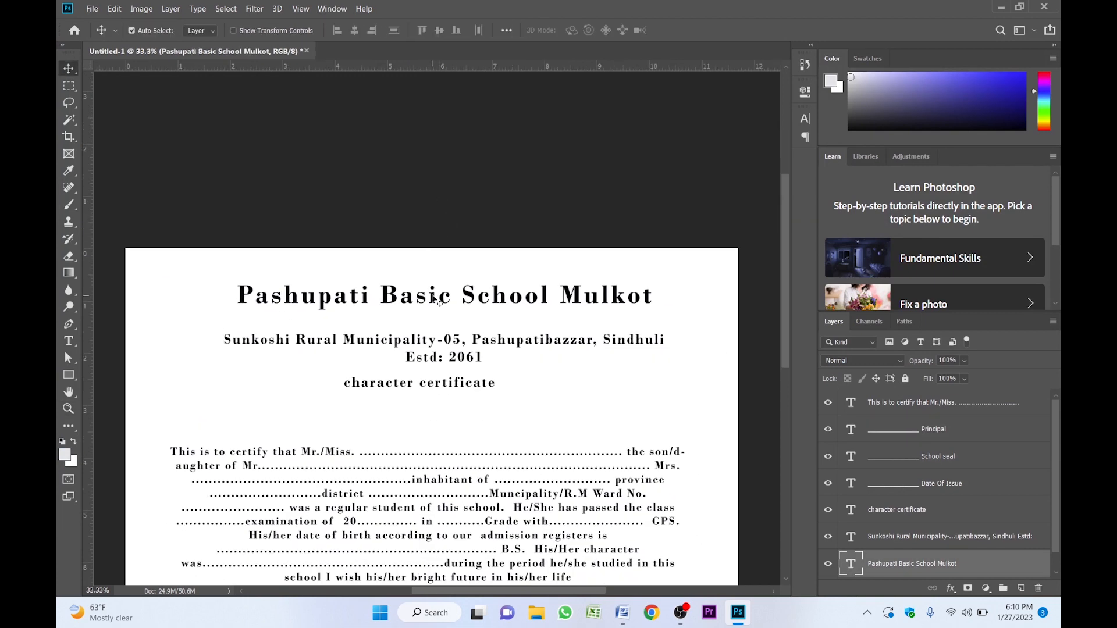
click(806, 119)
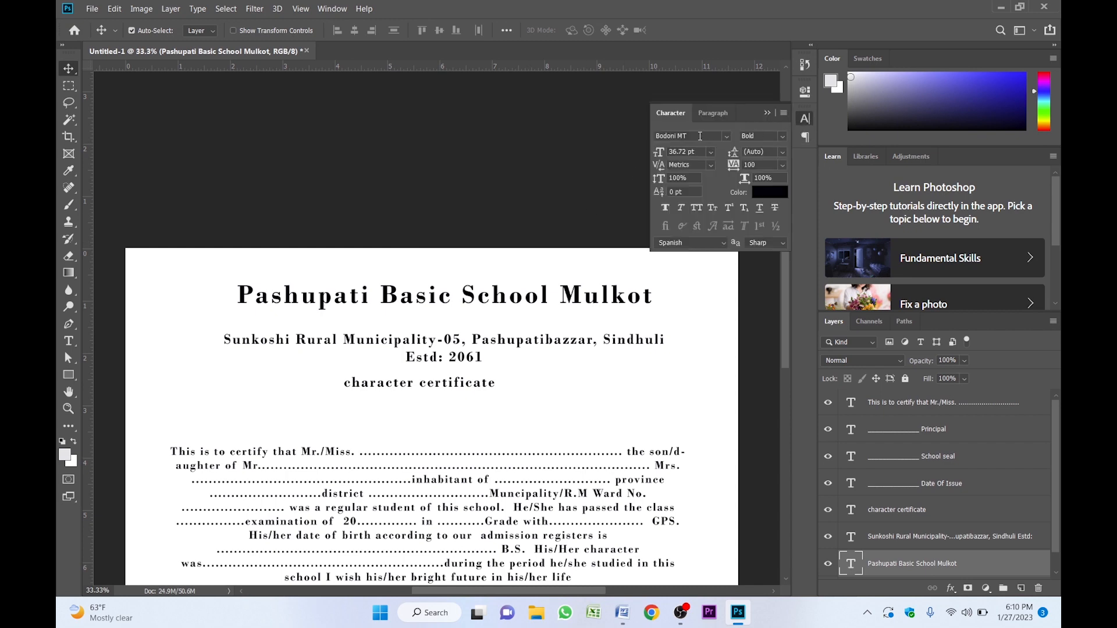
click(700, 135)
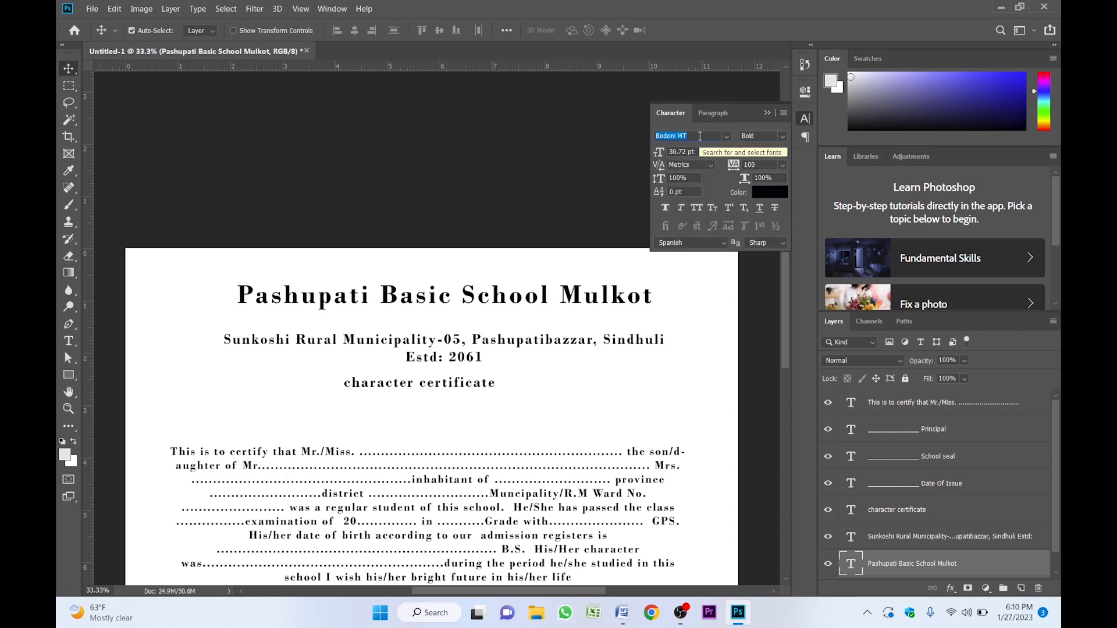
text(antig)
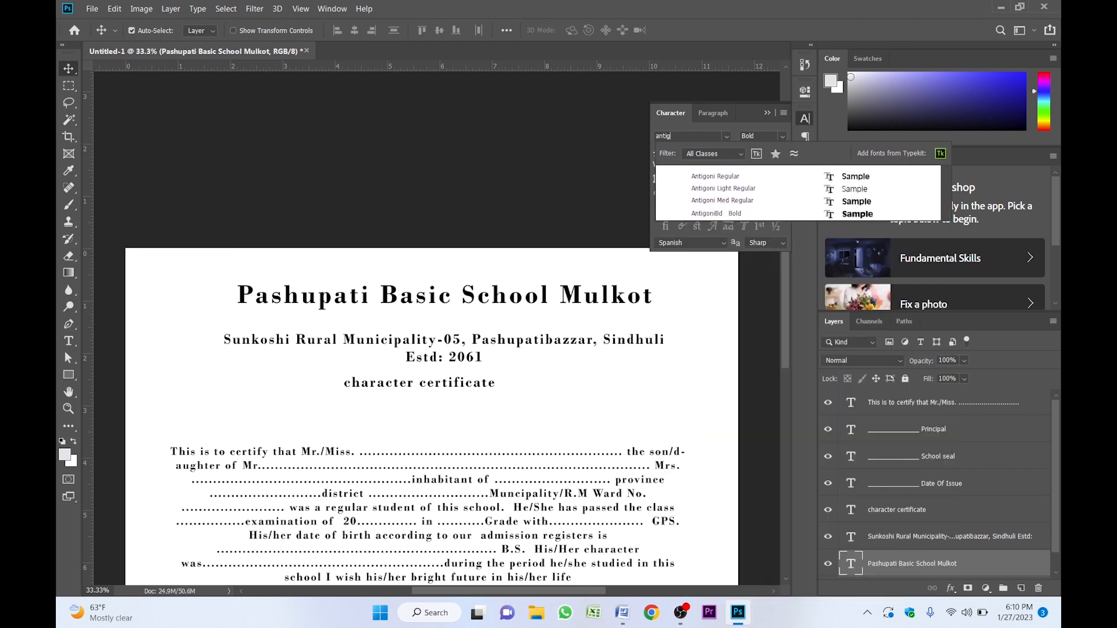
text(oni Med)
click(725, 202)
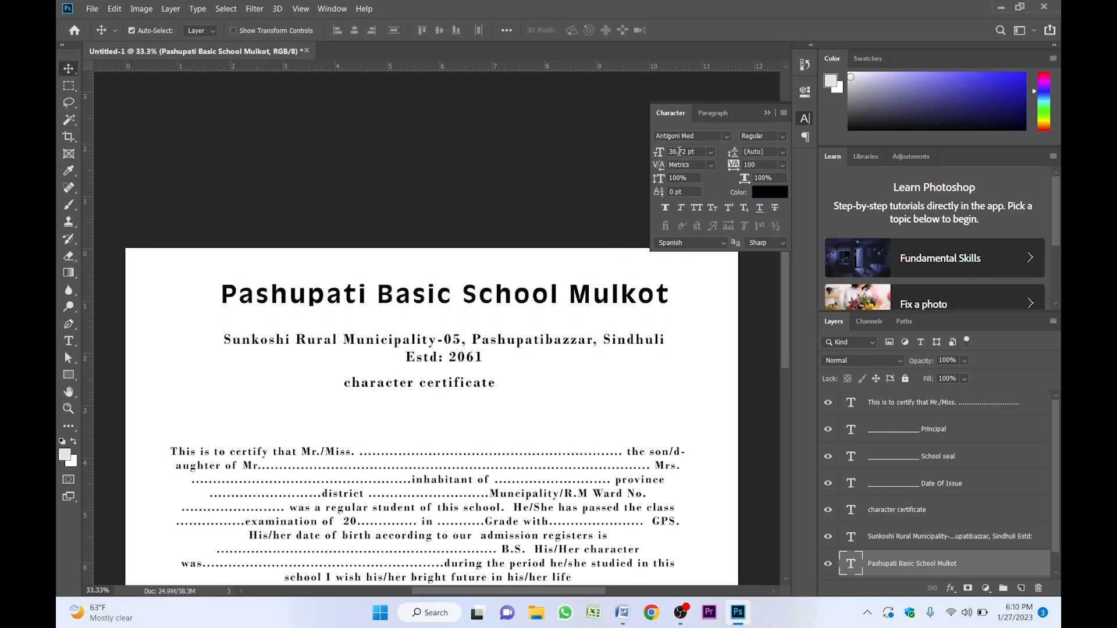
Set the school name heading's font size to 40 pt and its tracking to 0.
click(679, 151)
text(40)
key(Return)
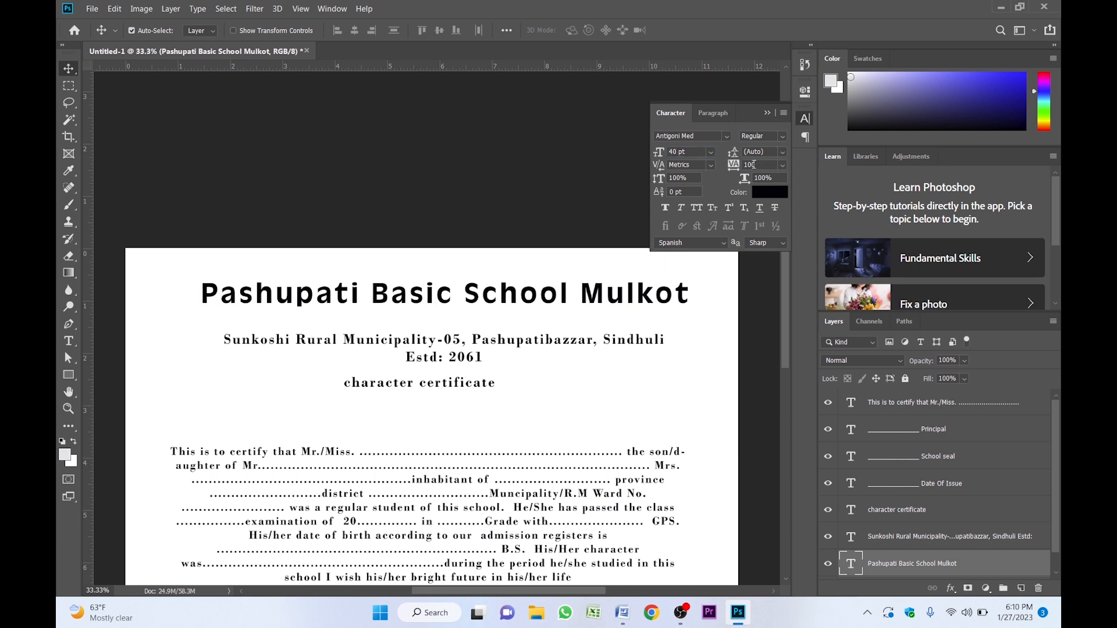
key(BackSpace)
key(BackSpace)
key(BackSpace)
text(0)
key(Return)
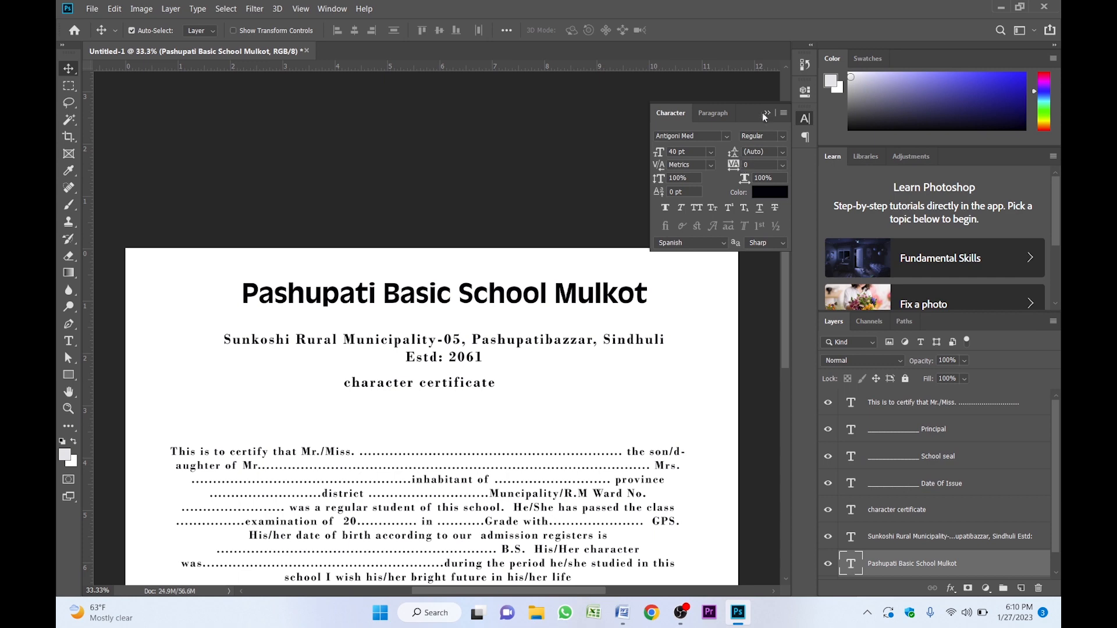
click(767, 113)
Set the tracking of all text below the school name heading to 0.
drag(411, 323, 425, 179)
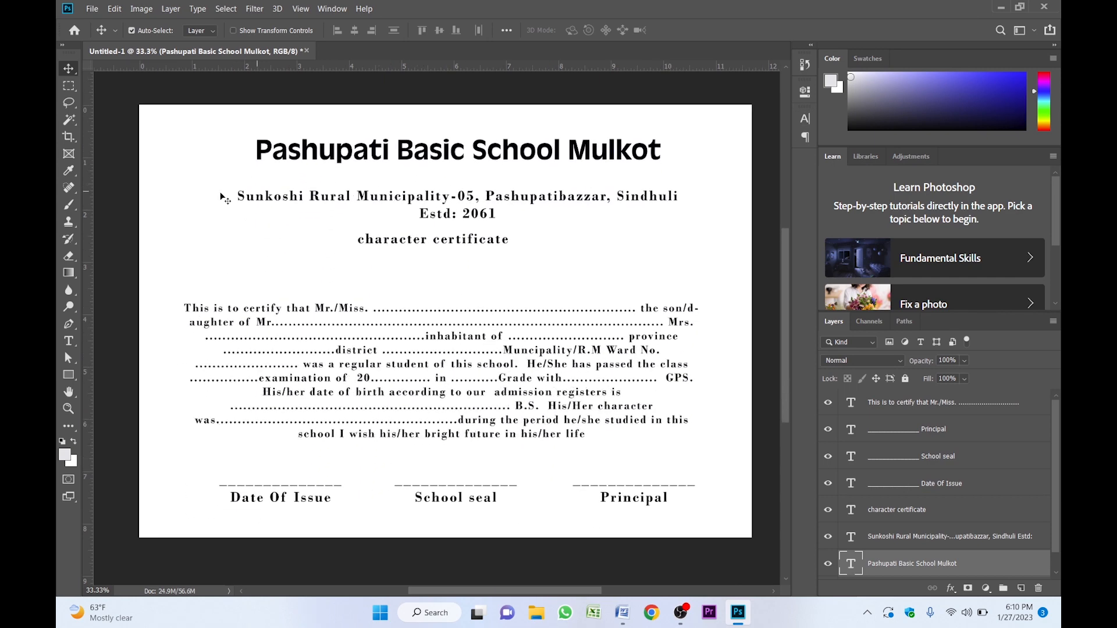
drag(197, 193, 660, 503)
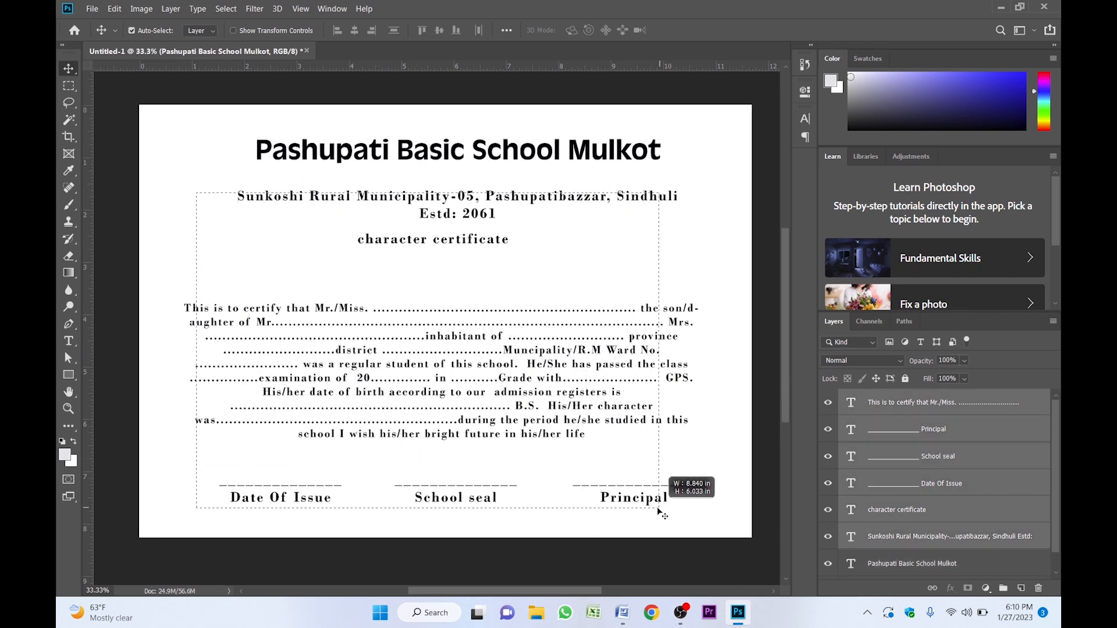
click(806, 118)
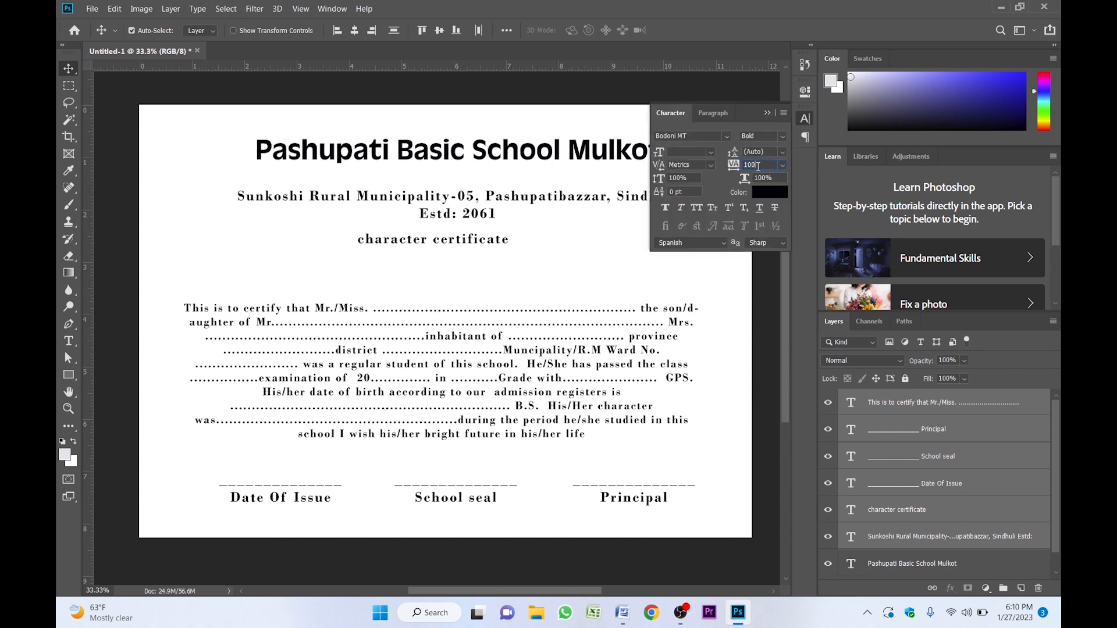
click(746, 166)
text(0)
key(Return)
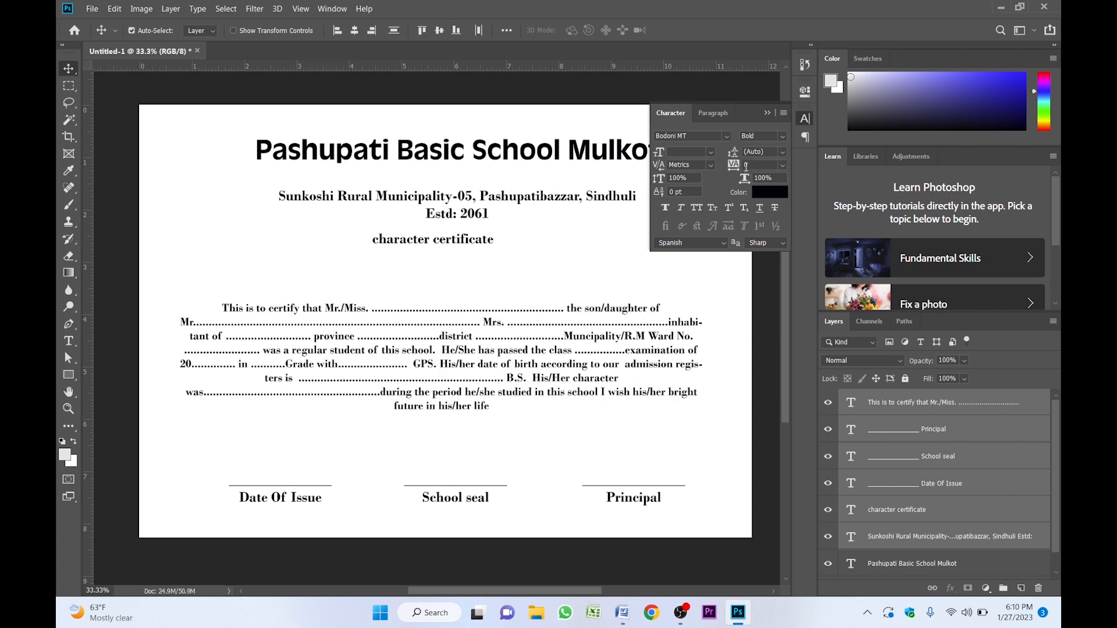
click(769, 114)
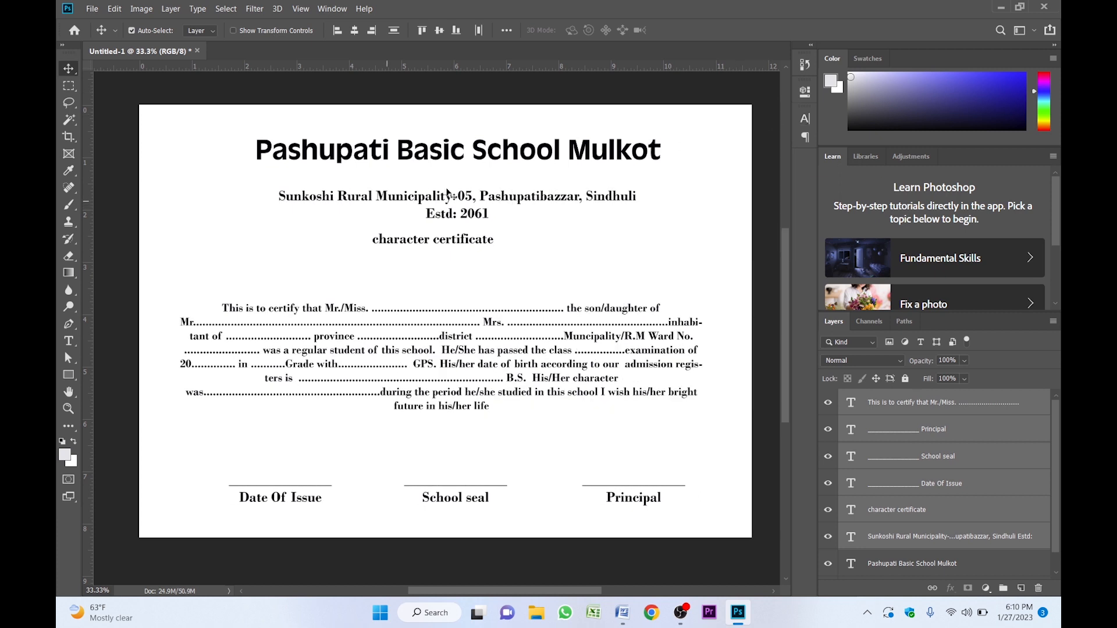
Shift the text below the heading slightly up and bring the municipality address lines closer to the school name.
drag(460, 198, 498, 193)
click(630, 190)
click(549, 193)
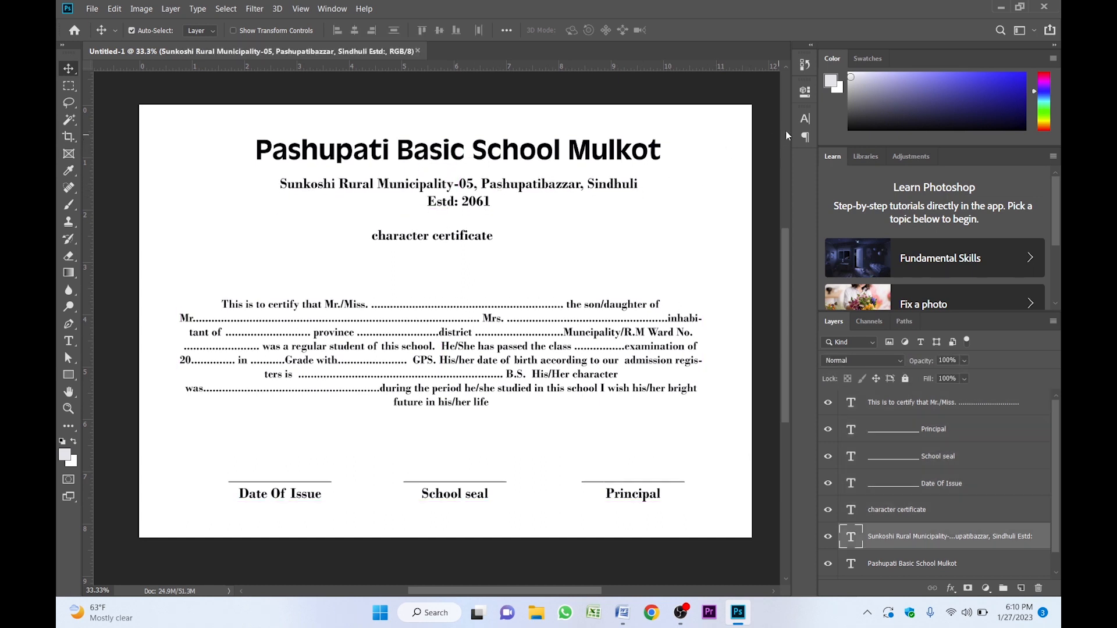
Set the font of the municipality address and "Estd: 2061" text to Albedo Normal.
click(805, 119)
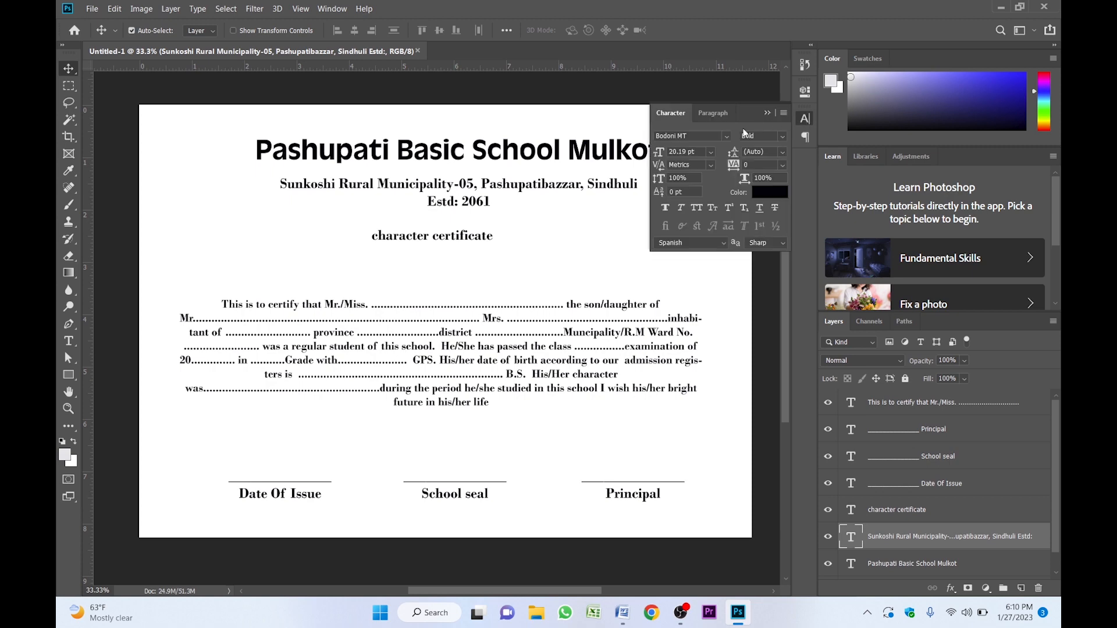
click(706, 137)
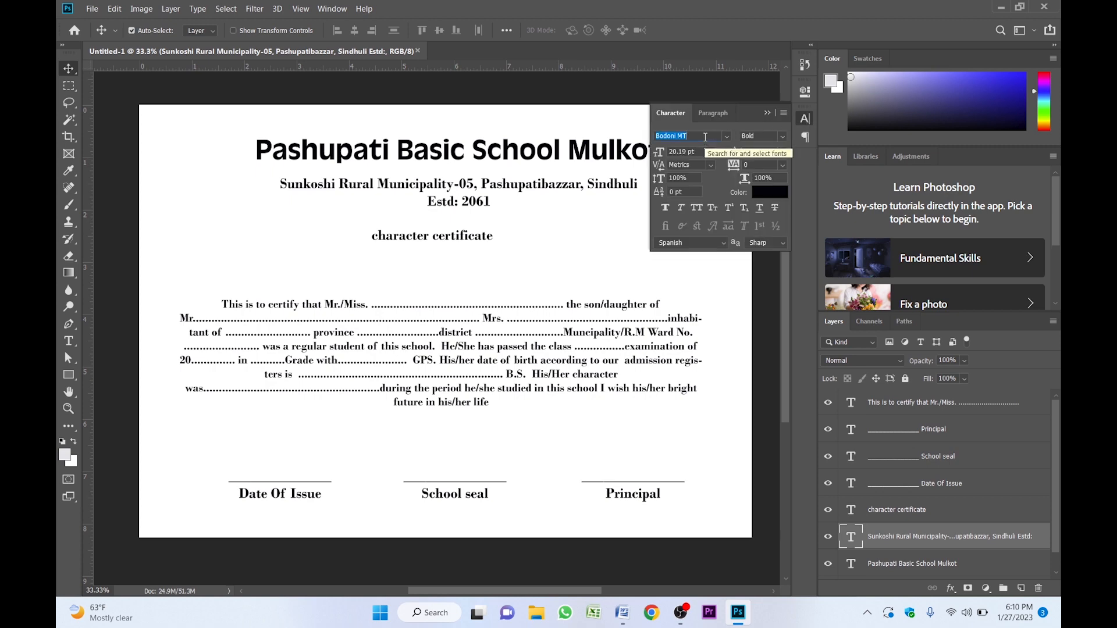
text(al)
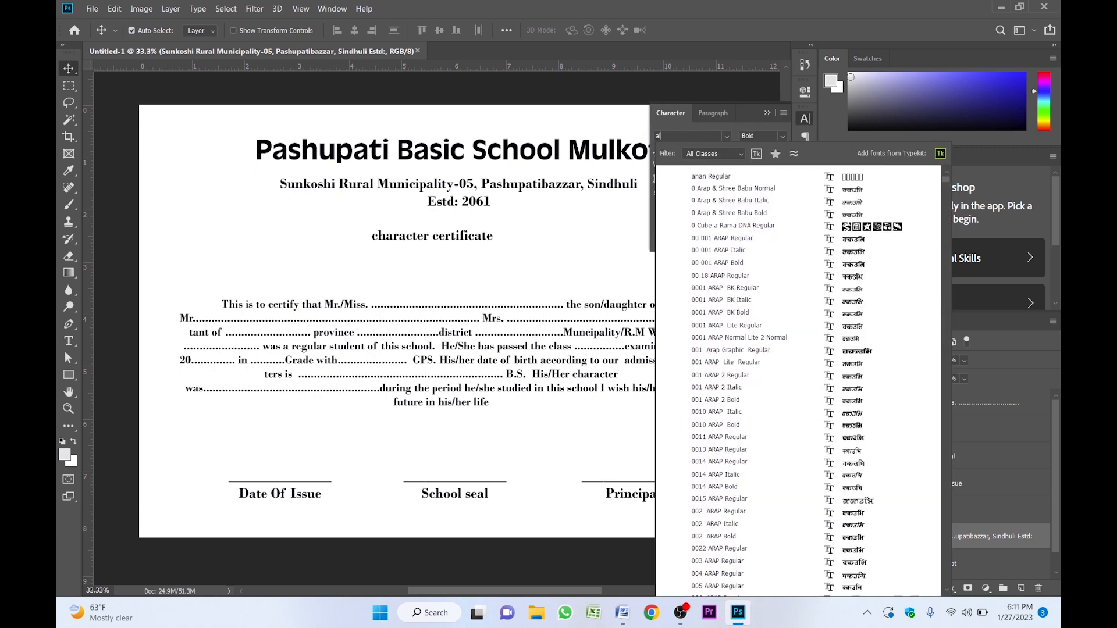
text(be)
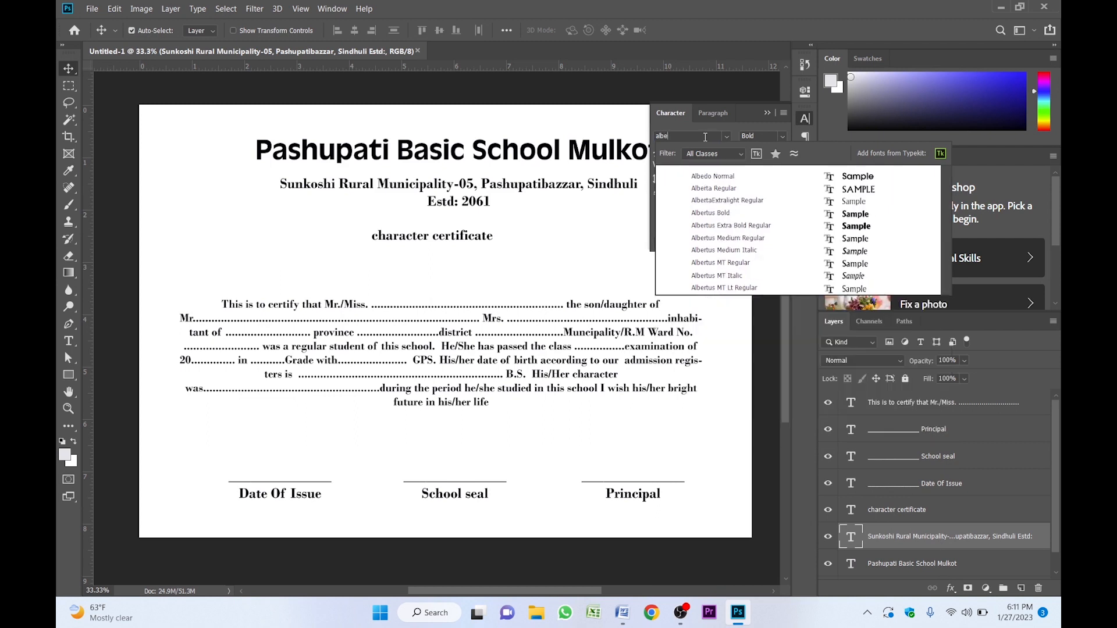
text(do)
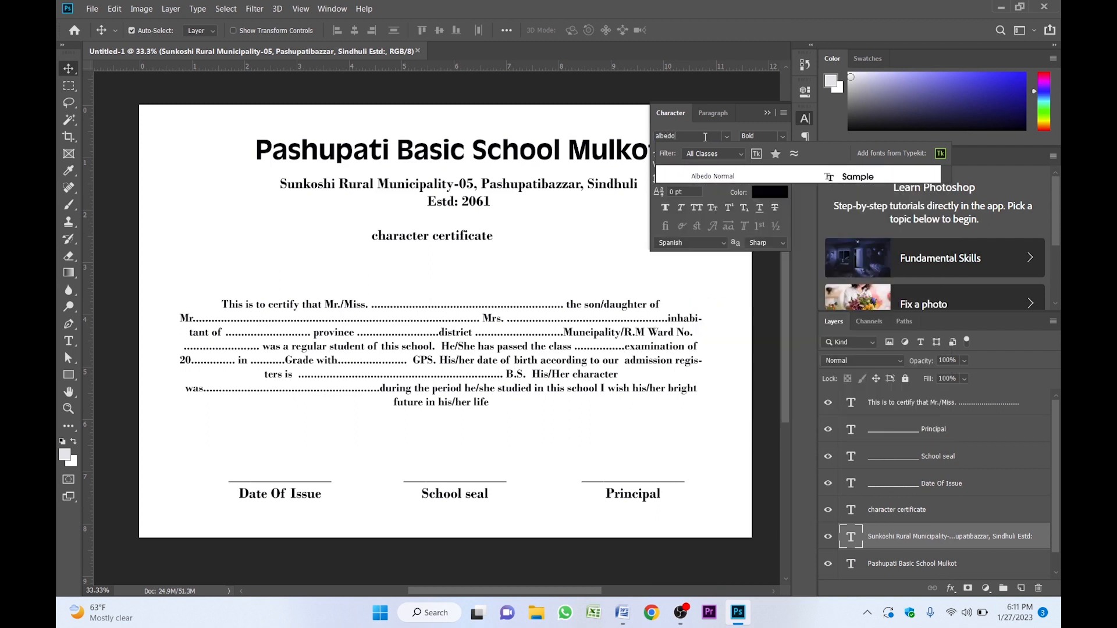
click(749, 173)
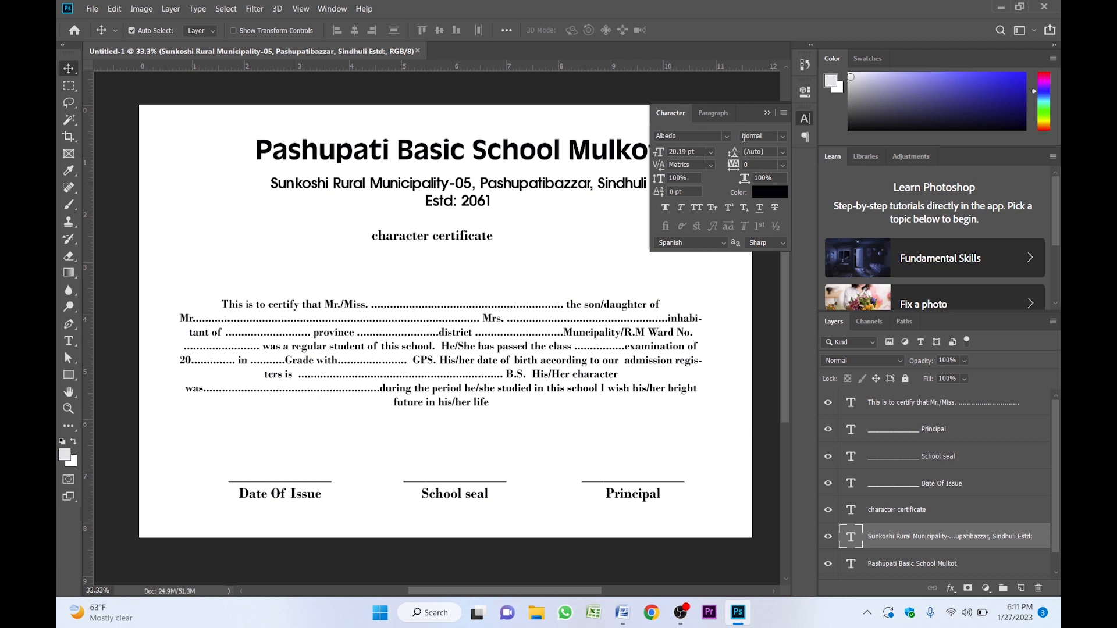
Set the address text's font size to 20 pt and nudge it slightly up toward the school name.
click(678, 153)
text(20)
key(Return)
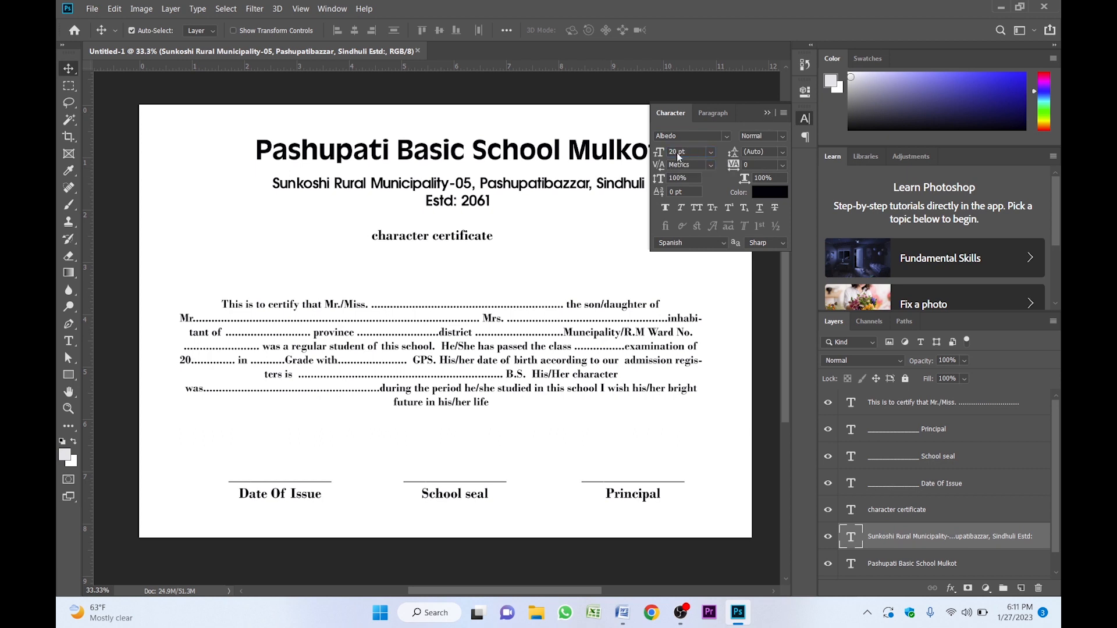
click(768, 114)
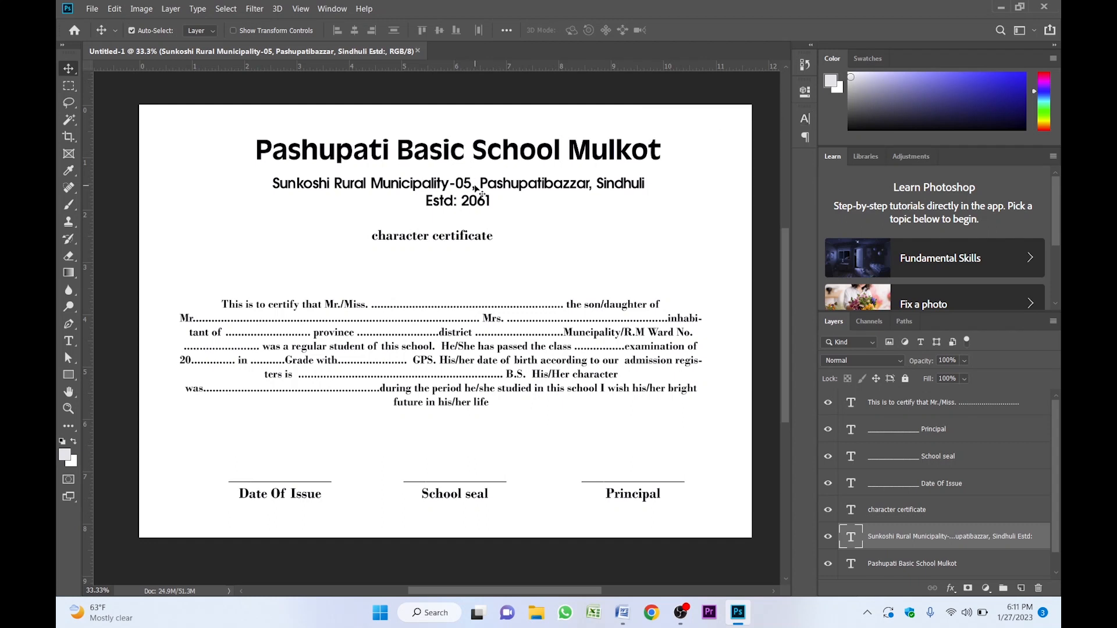
key(Up)
key(Up)
key(Up)
key(Up)
key(Up)
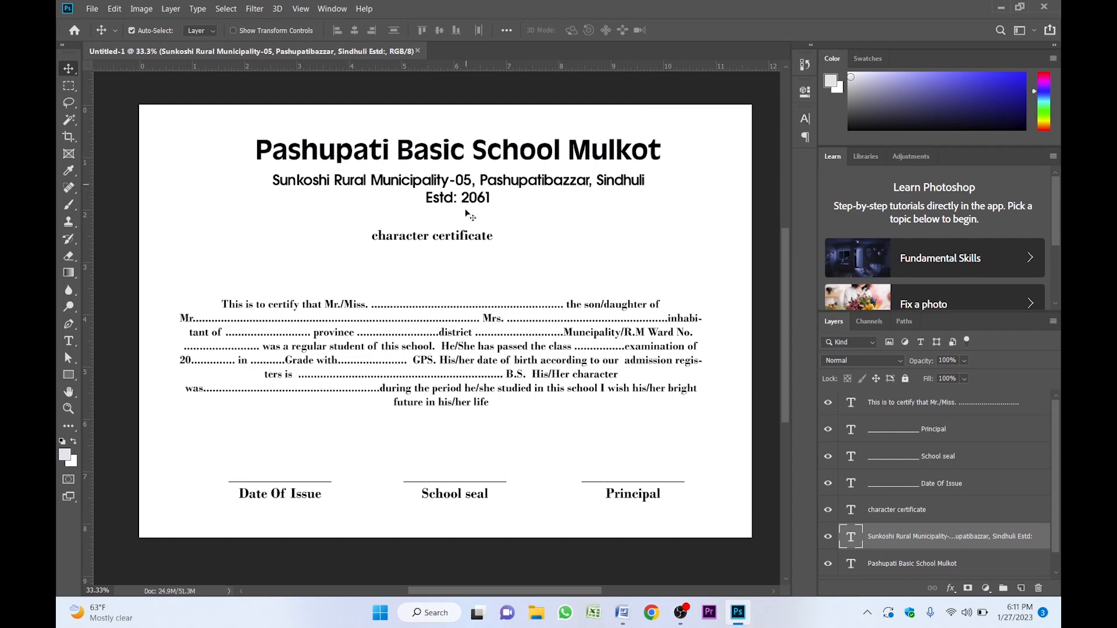
Set the font of the "character certificate" line to Bebas Neue Bold.
click(439, 238)
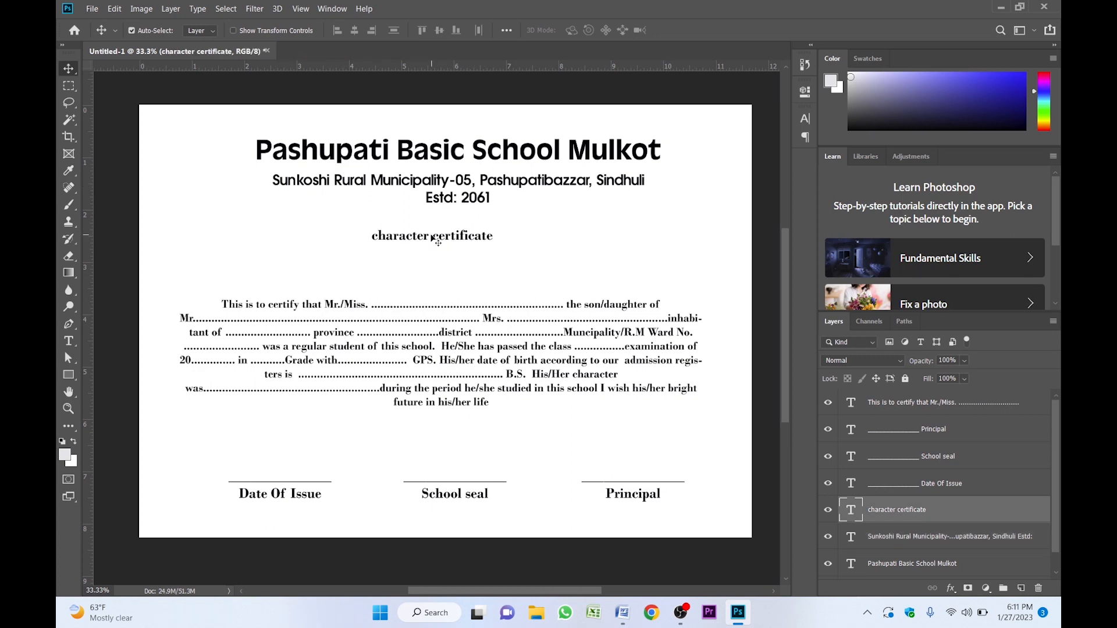
click(805, 120)
click(700, 137)
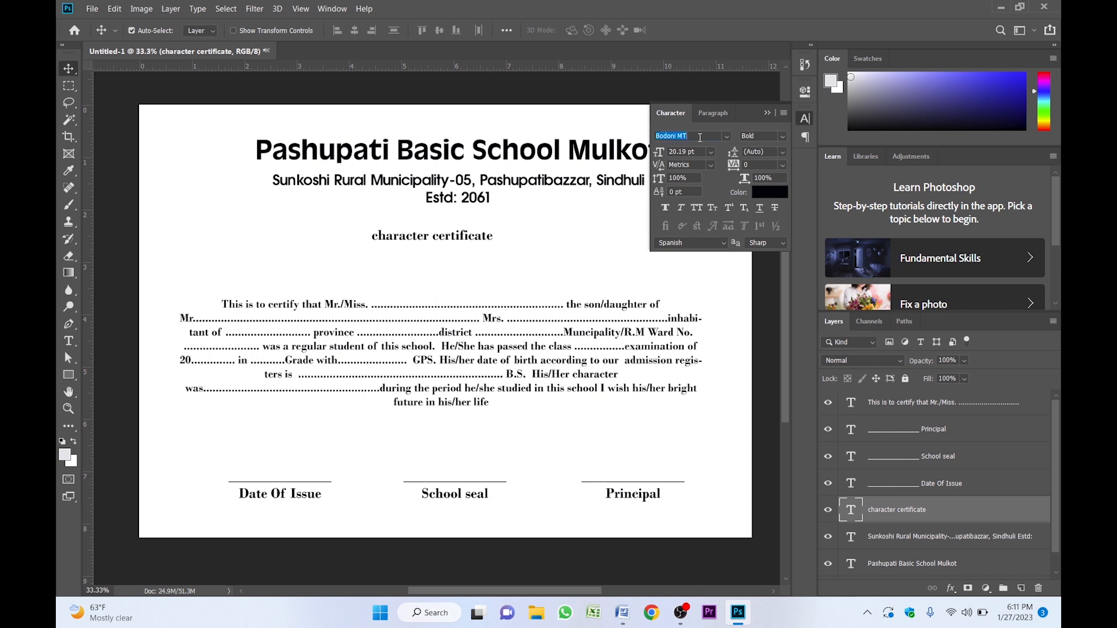
text(beb)
click(727, 225)
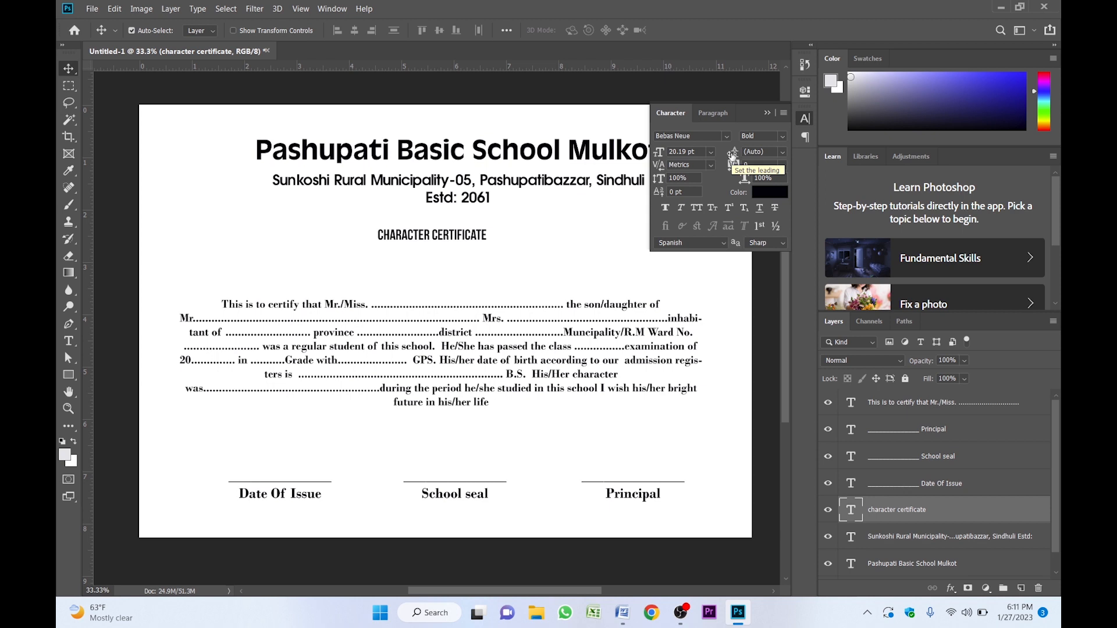
click(768, 113)
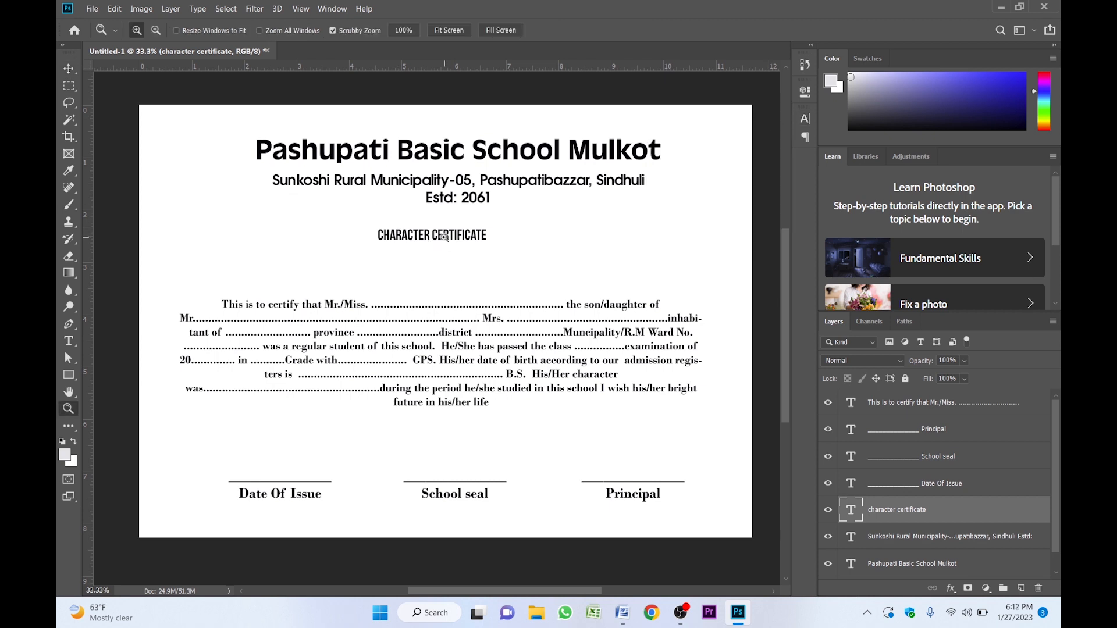
Scale the "character certificate" line up to about 35 pt and shift it slightly left.
scroll(448, 245, up, 1)
key(ctrl+t)
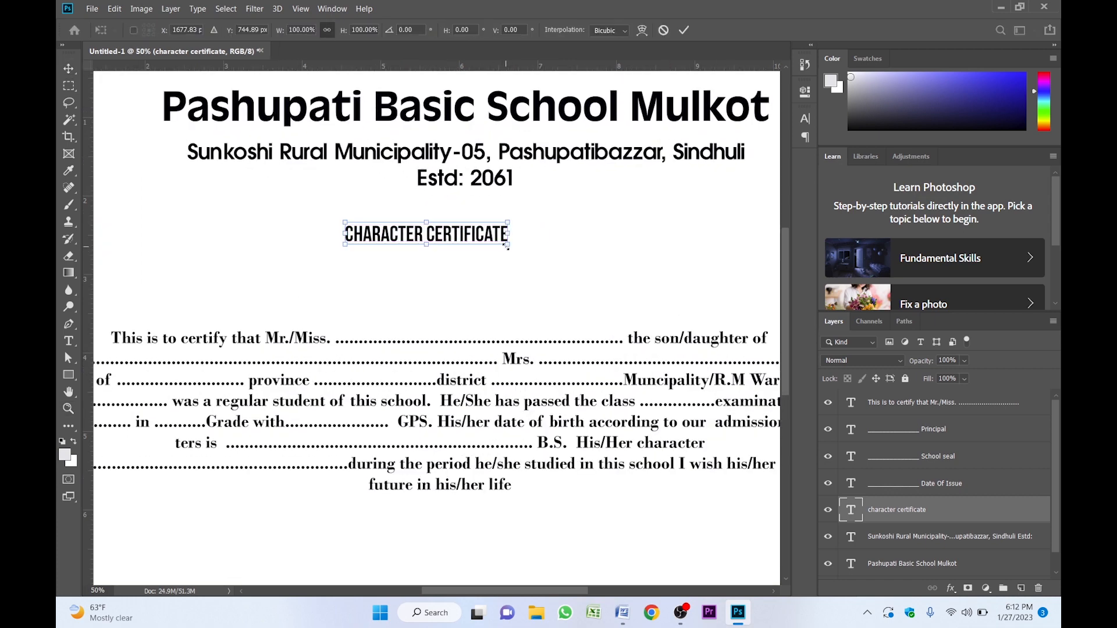
drag(509, 245, 624, 268)
key(Return)
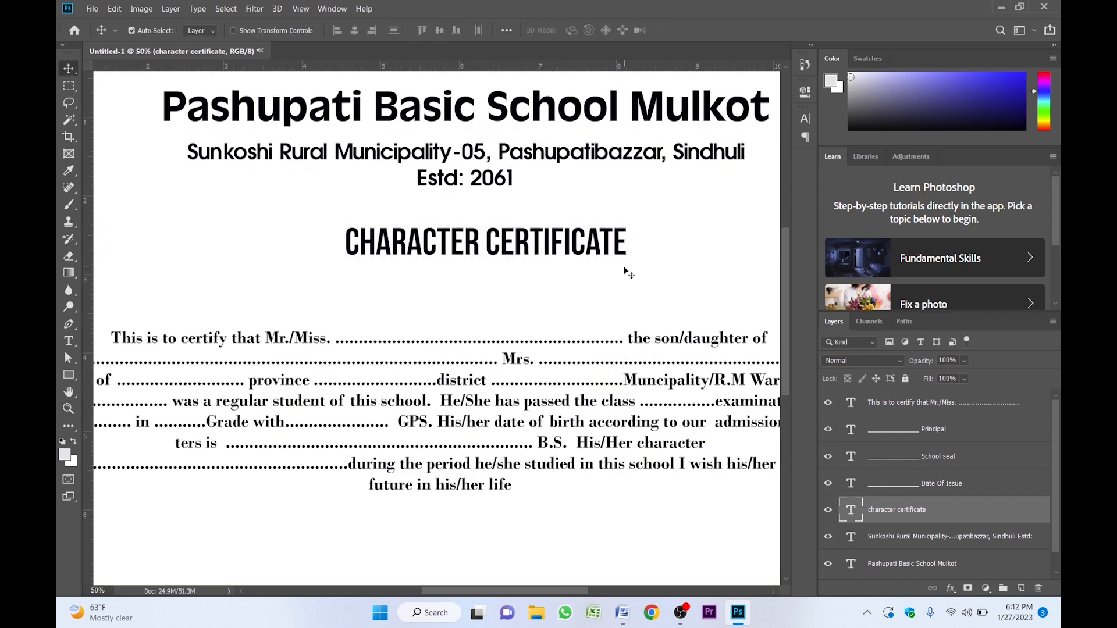
drag(536, 242, 526, 242)
Set the font size of the "character certificate" title to 43 pt.
click(808, 117)
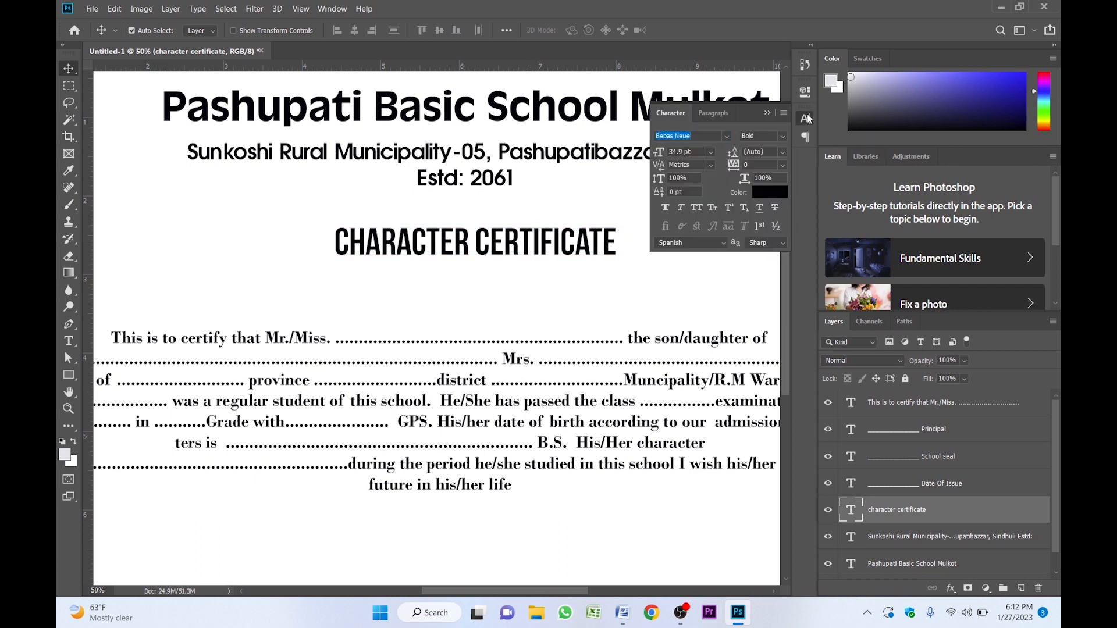
click(677, 152)
text(43)
key(Return)
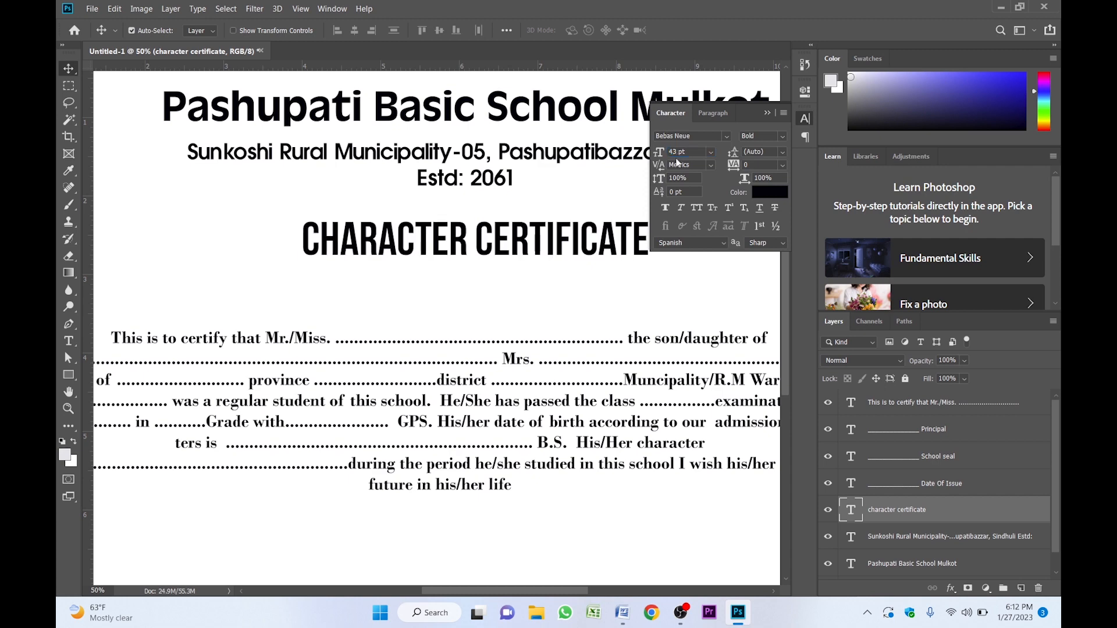
click(766, 113)
Position the "character certificate" title centred beneath the "Estd: 2061" line, with a small gap below it.
key(alt+space)
alt+click(520, 231)
drag(496, 270, 542, 181)
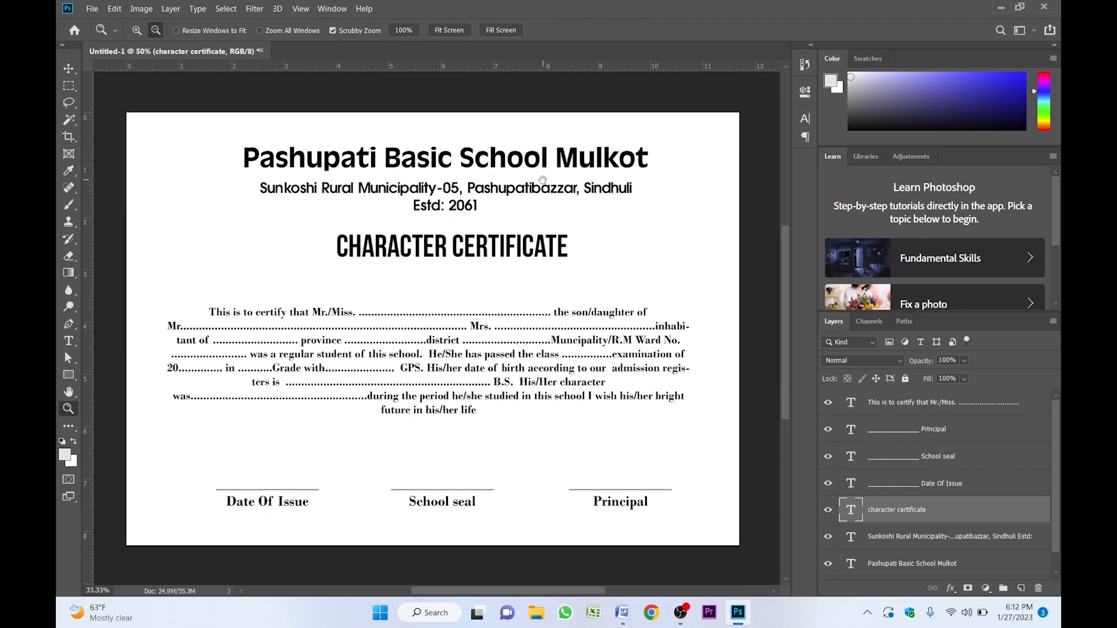
key(v)
drag(427, 243, 429, 246)
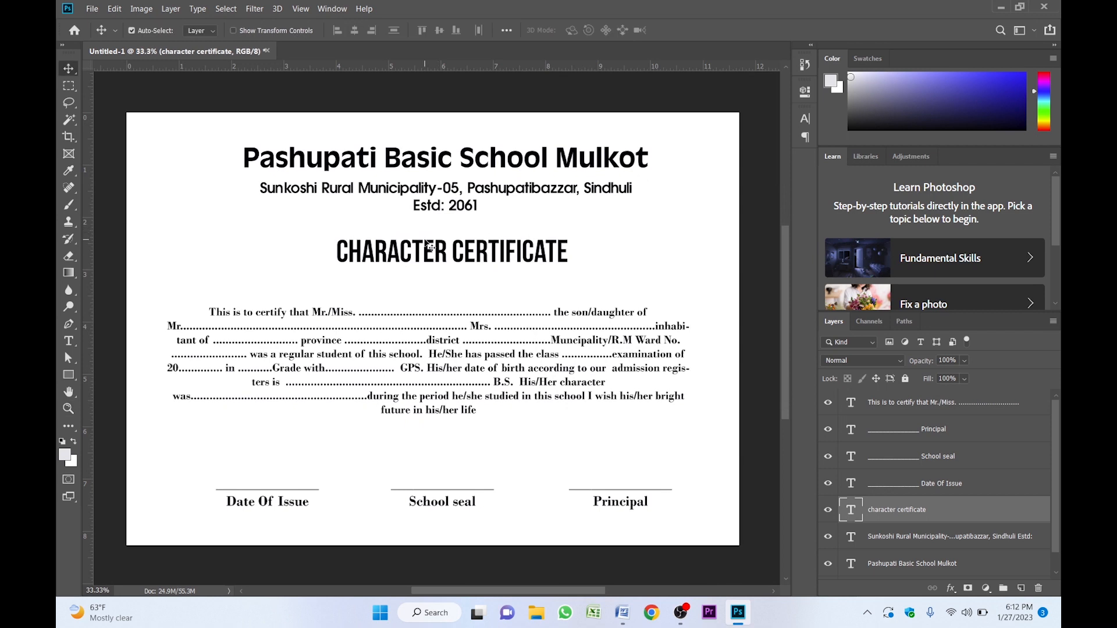
key(shift+Left)
key(shift+Left)
key(shift+Up)
key(shift+Up)
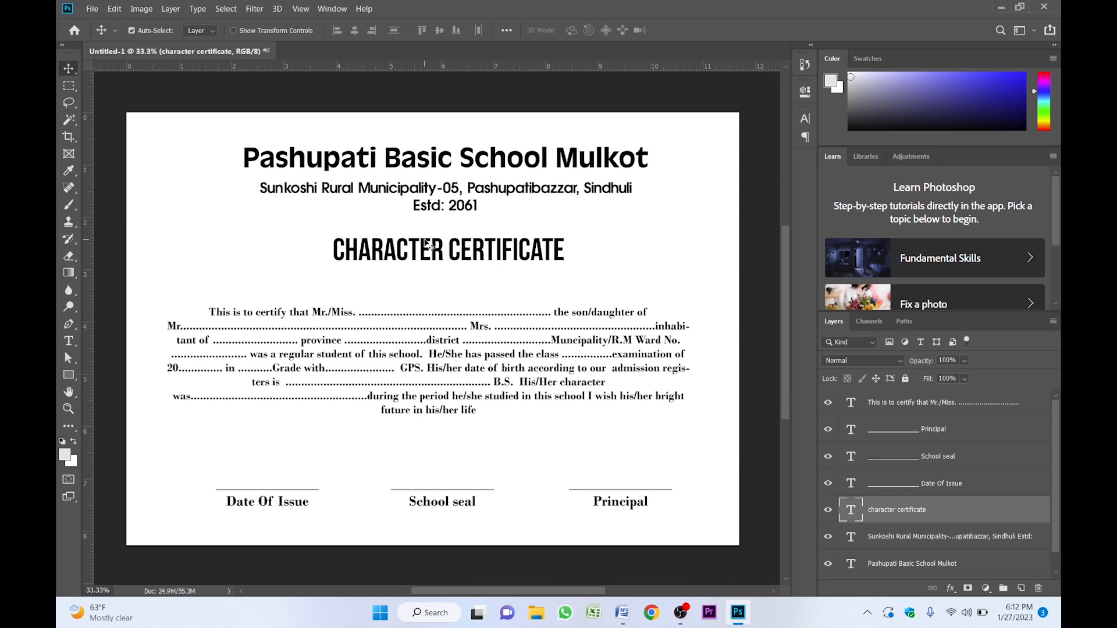
Set the font of the whole "This is to certify" paragraph to Antigoni Regular and move the paragraph slightly up.
scroll(436, 264, down, 2)
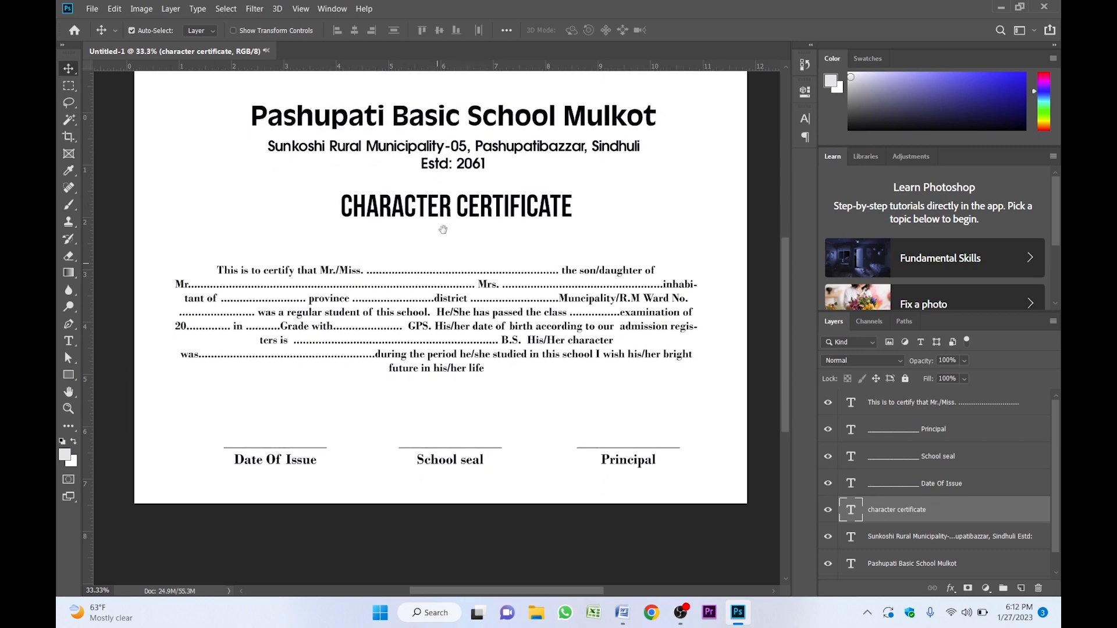
key(z)
click(411, 280)
alt+click(412, 279)
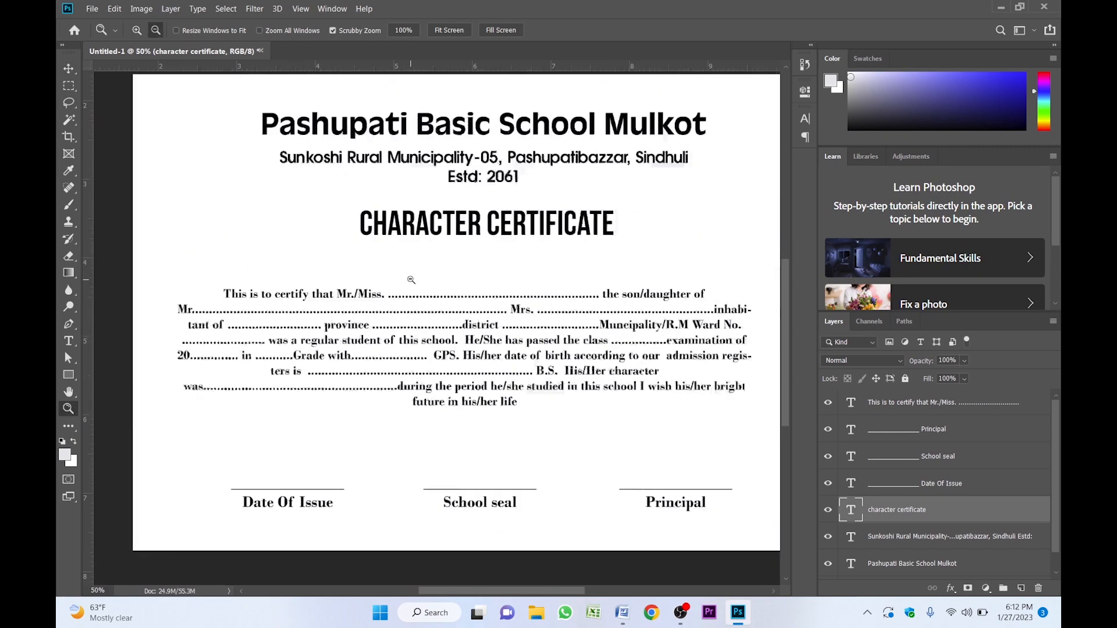
key(v)
click(420, 256)
double_click(420, 257)
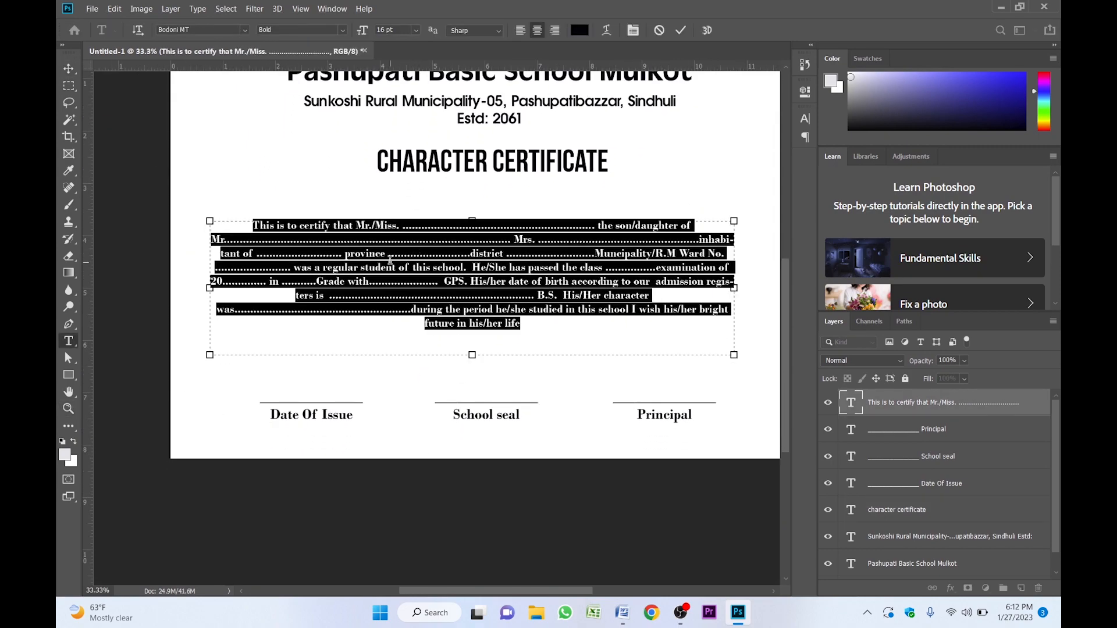
click(390, 267)
key(ctrl+a)
click(802, 123)
click(698, 134)
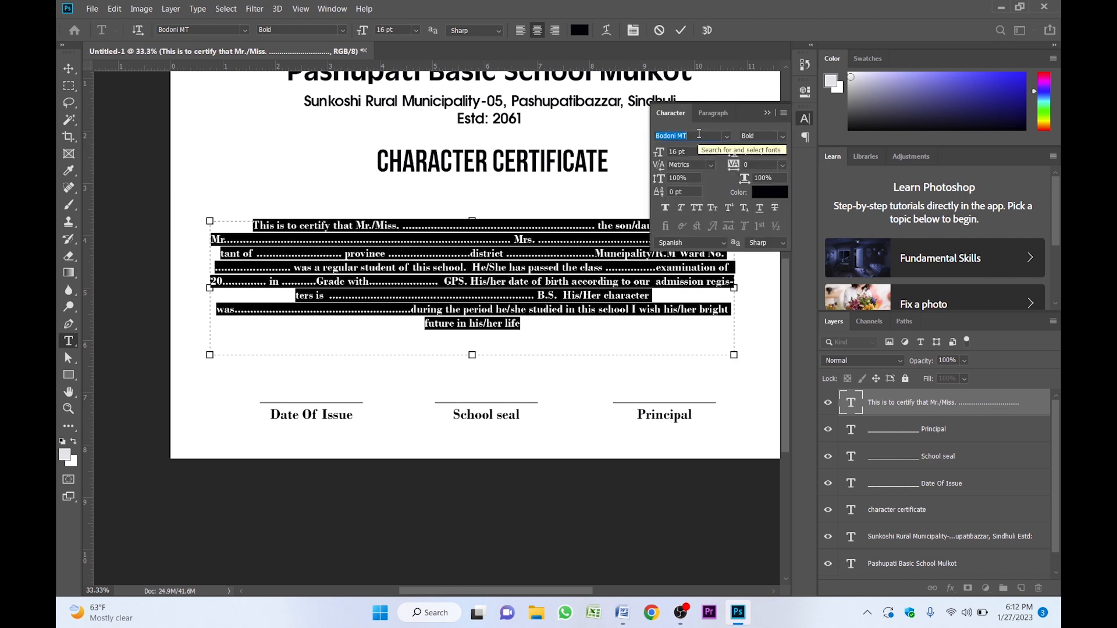
text(antigoni)
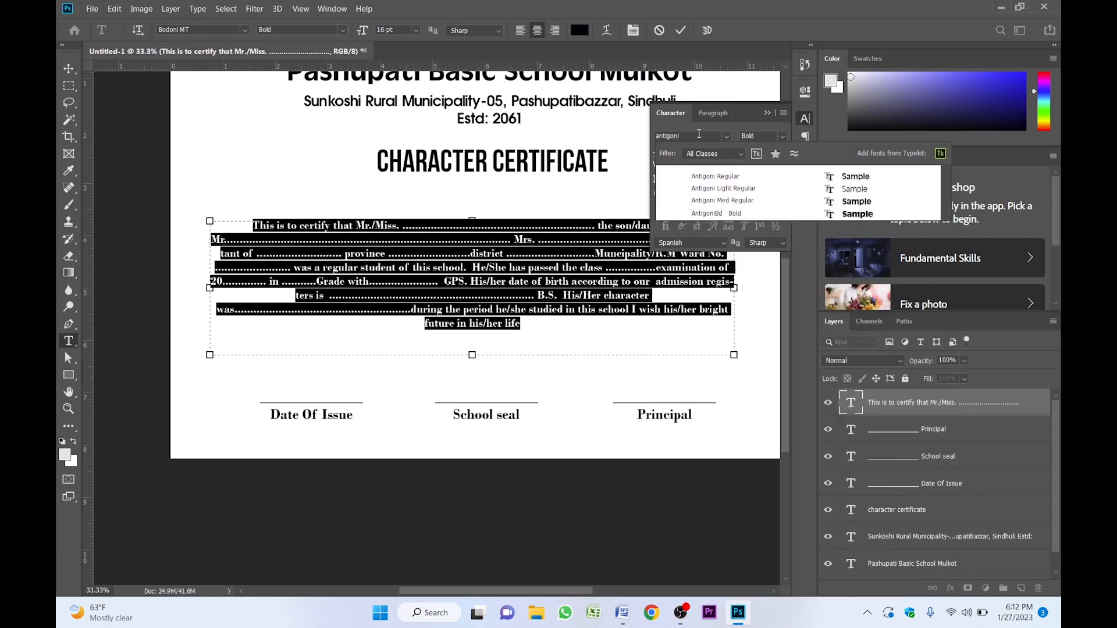
click(749, 176)
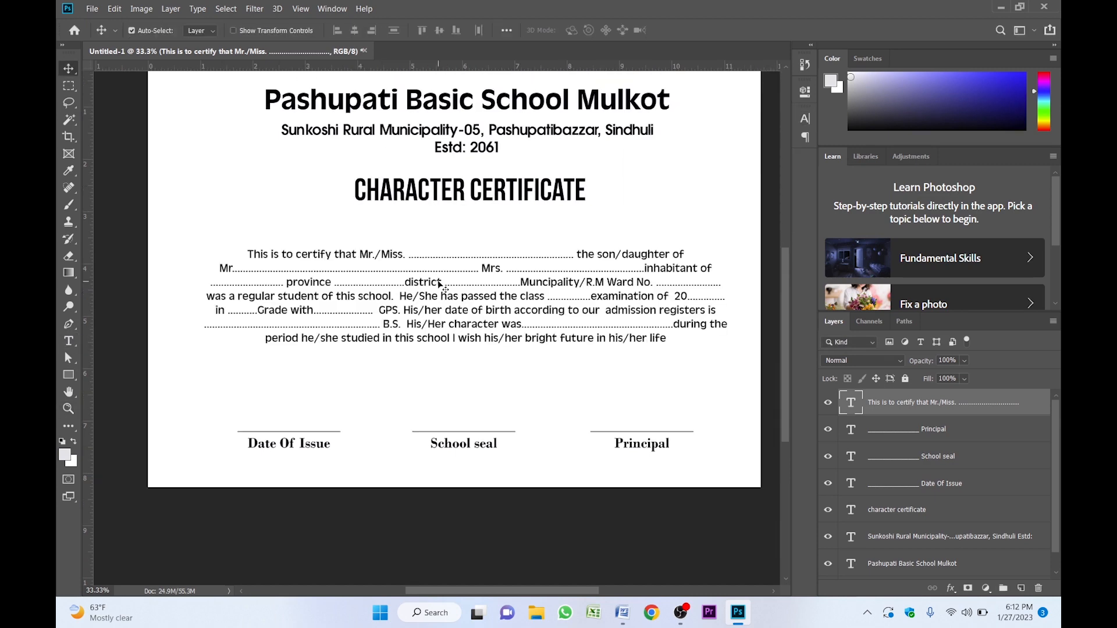
drag(429, 280, 427, 280)
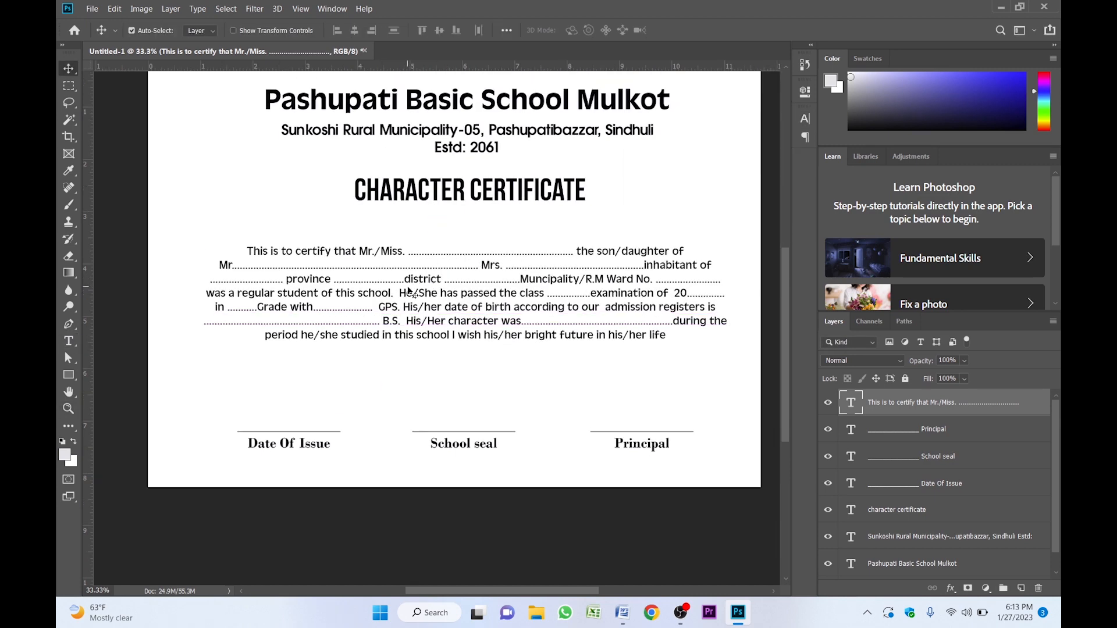
Left-align all the text of the "This is to certify" paragraph.
double_click(455, 294)
click(345, 267)
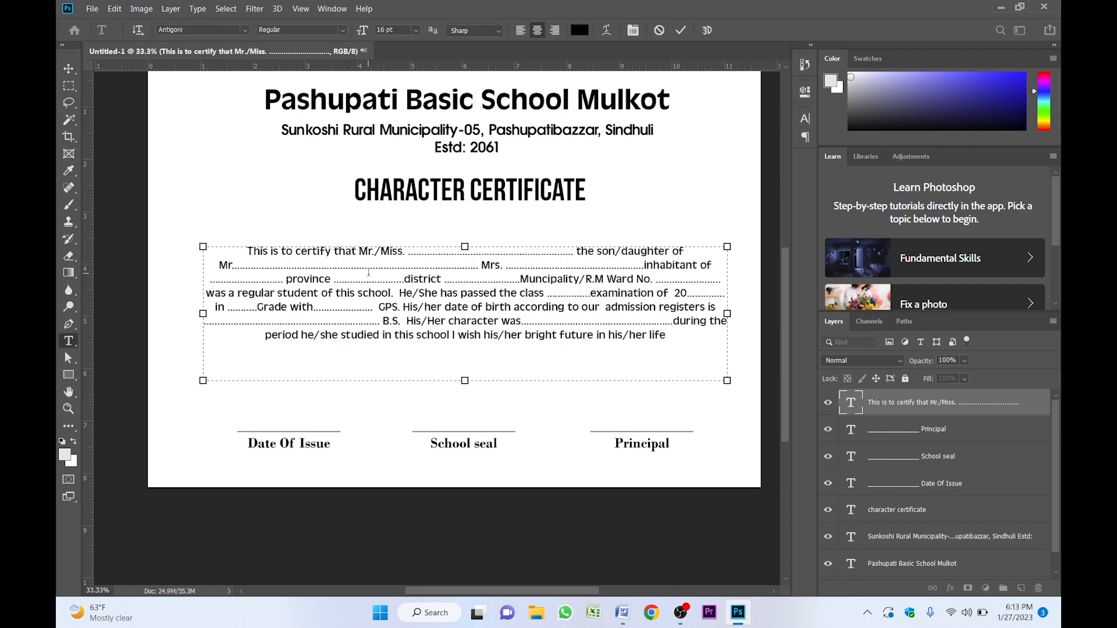
key(ctrl+a)
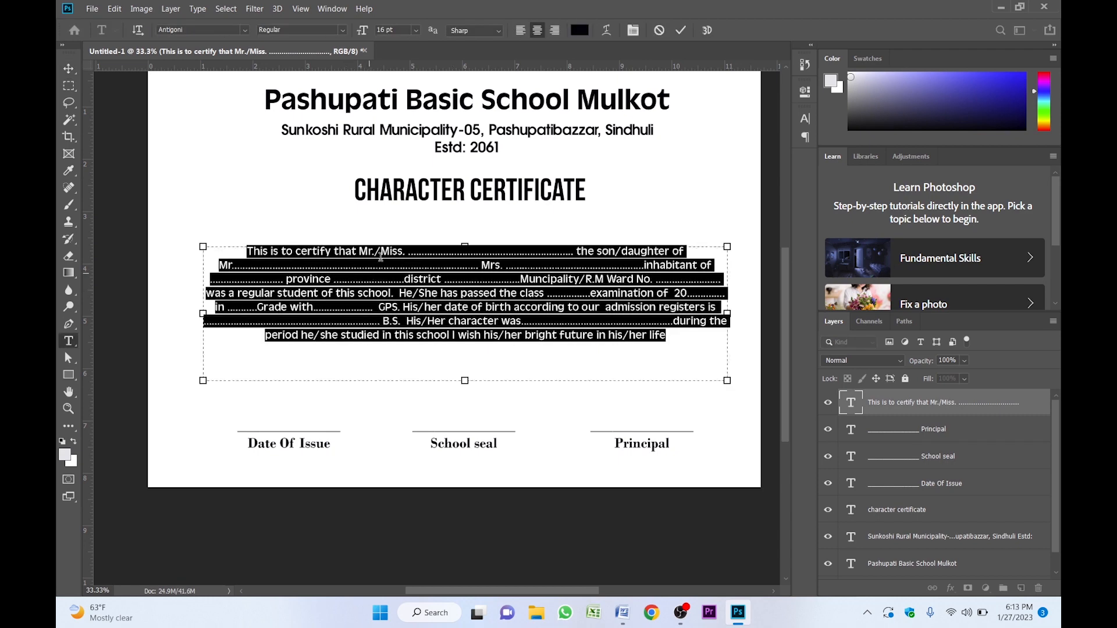
click(521, 31)
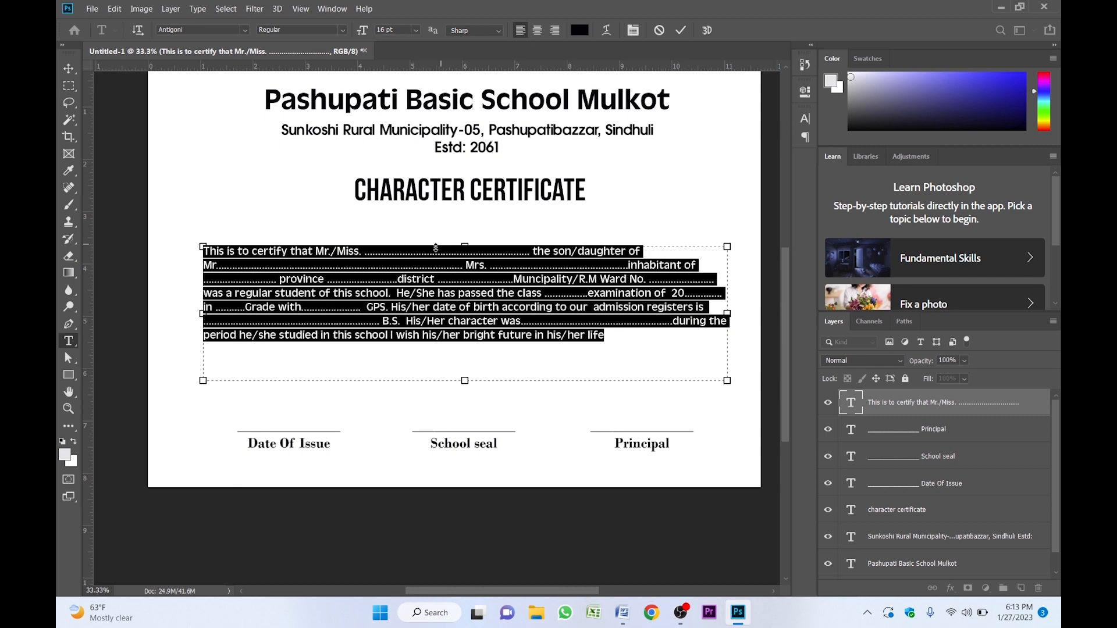
click(433, 268)
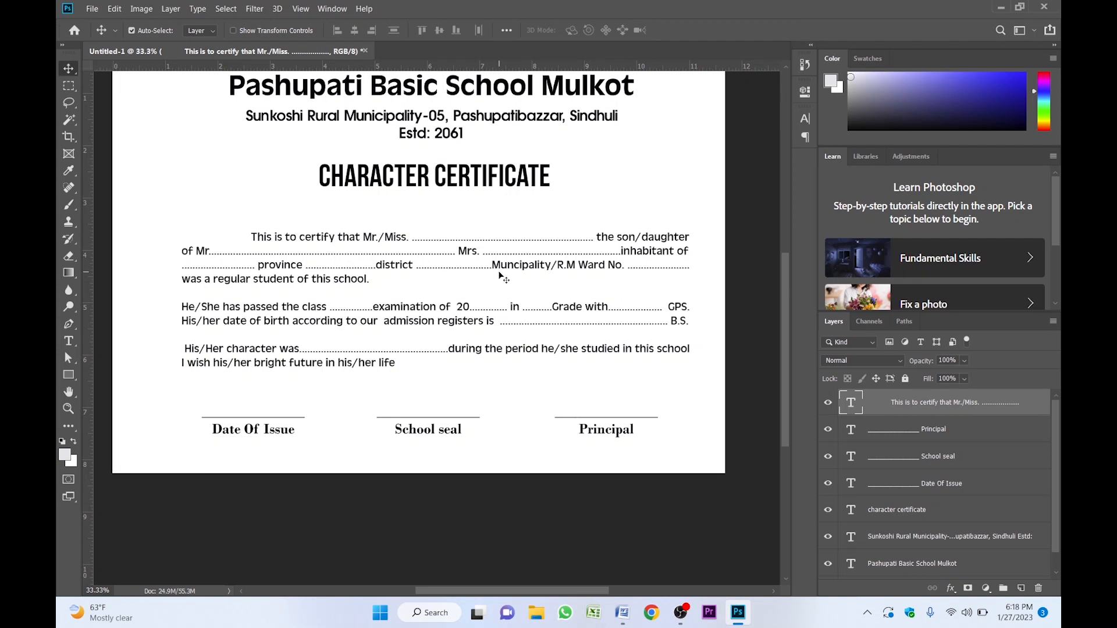
Move the certificate paragraph slightly up and scale it down proportionally to about 96%.
drag(500, 273, 499, 264)
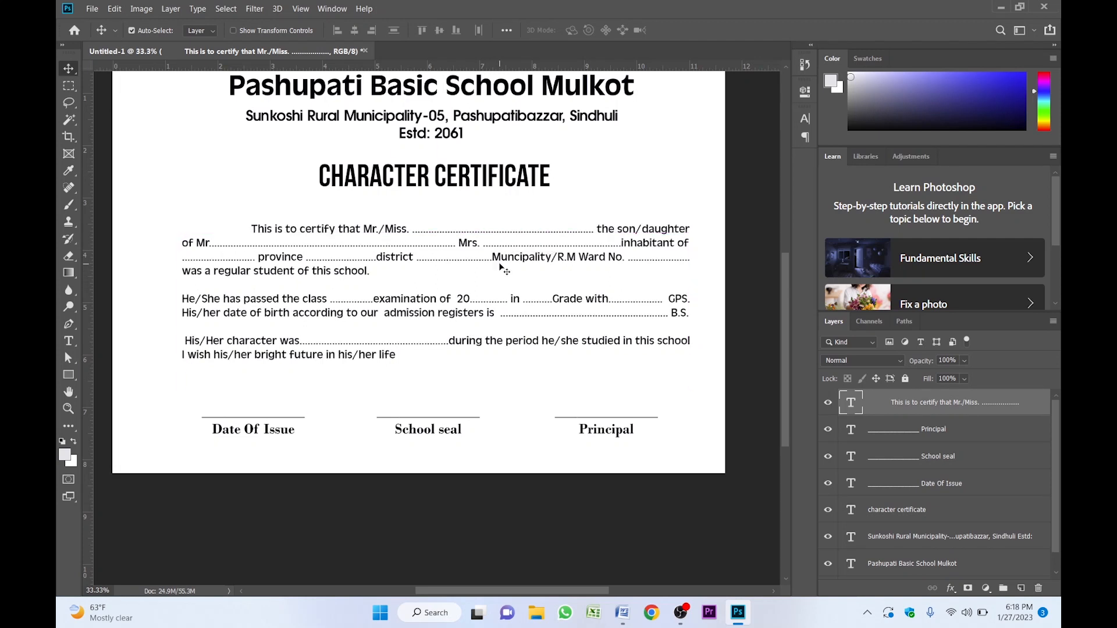
key(ctrl+t)
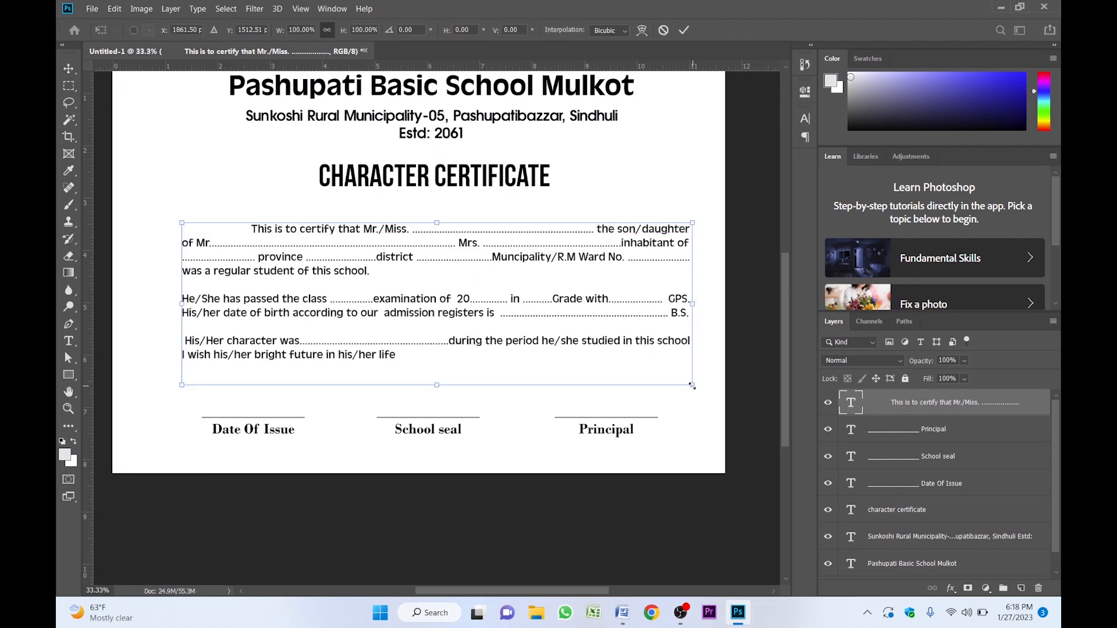
drag(692, 385, 675, 378)
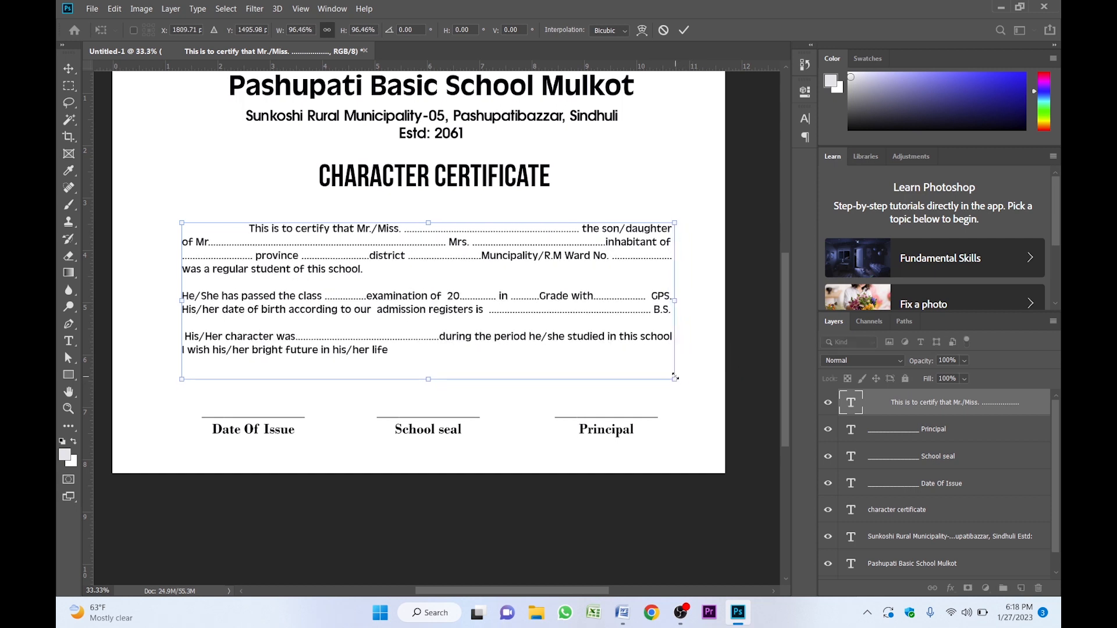
key(Return)
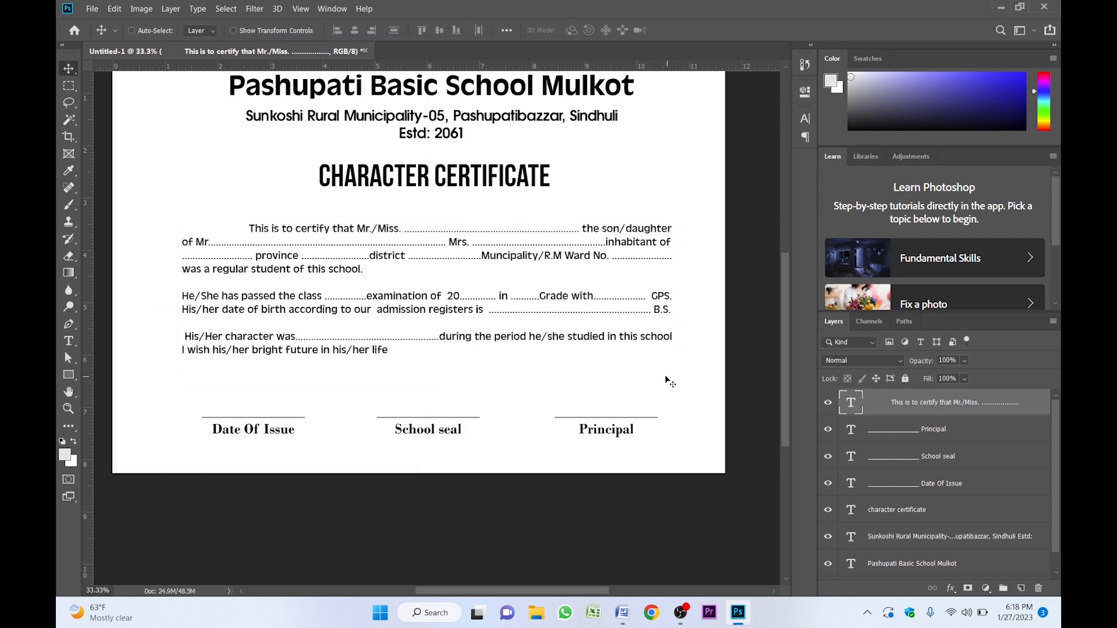
Centre the certificate paragraph horizontally on the whole canvas and clear the selection.
key(ctrl+a)
click(354, 32)
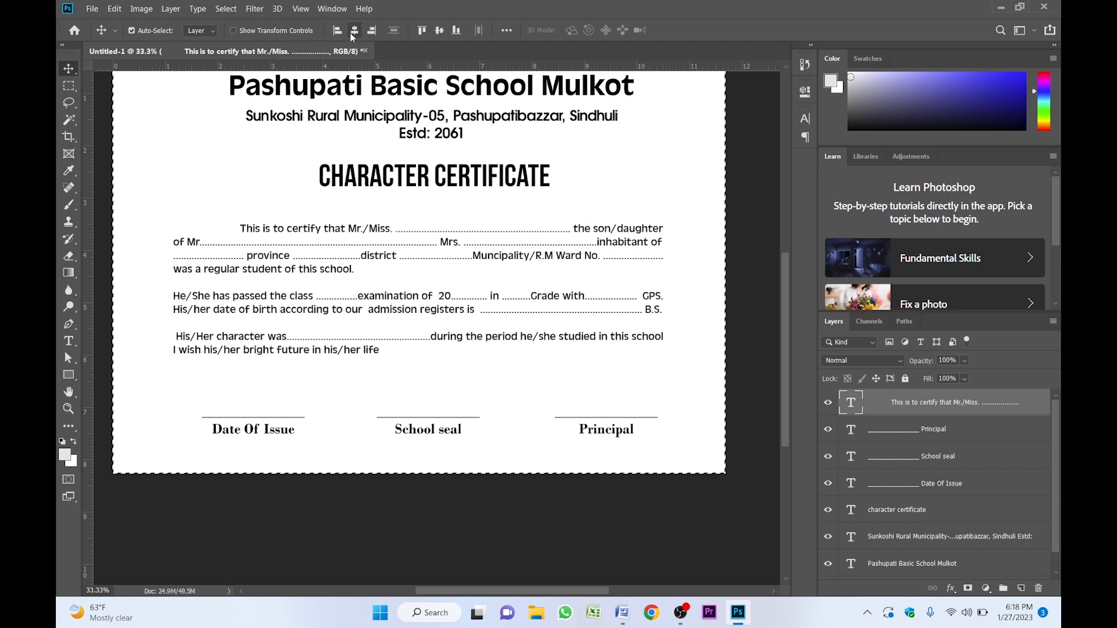
key(ctrl+d)
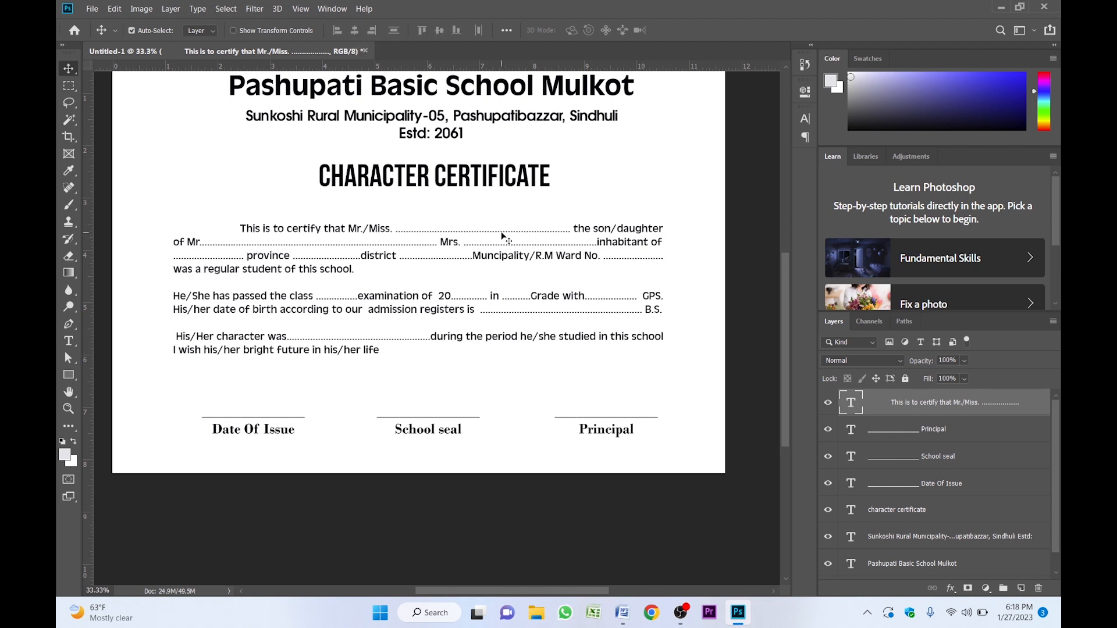
Set the line spacing (leading) of the certificate paragraph to 16 pt.
ctrl+click(496, 217)
click(446, 245)
click(805, 120)
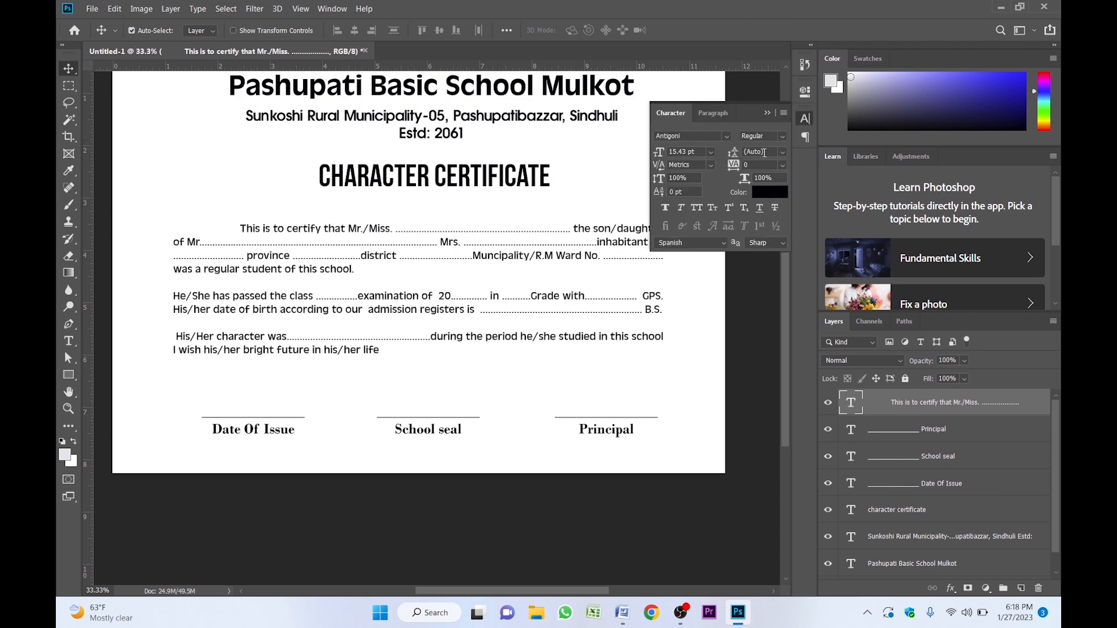
drag(764, 152, 743, 152)
text(16)
key(Return)
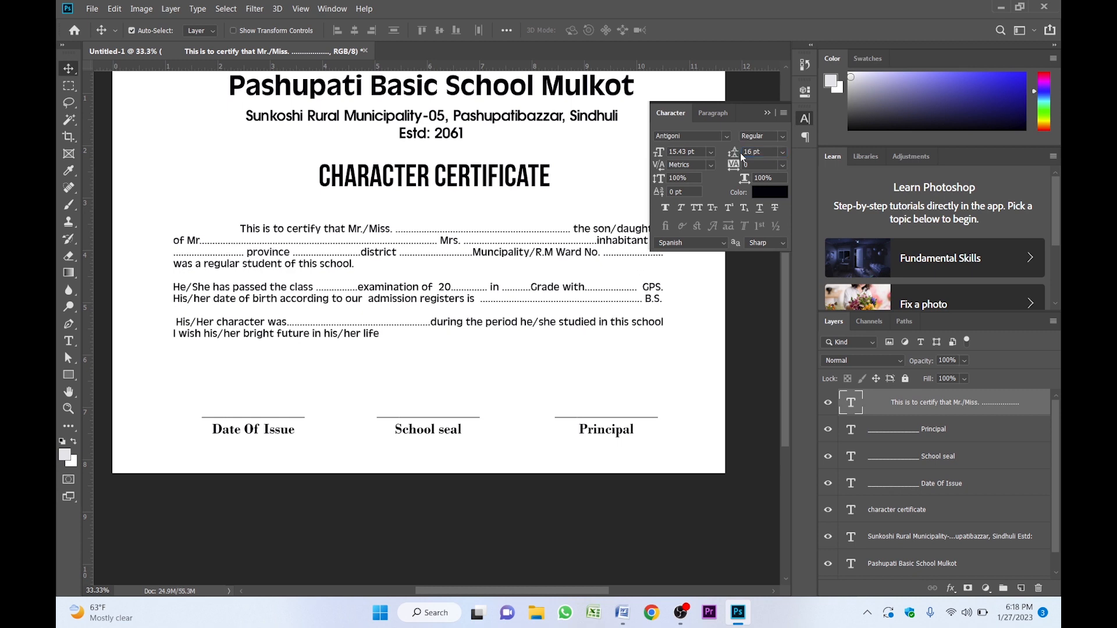
click(769, 113)
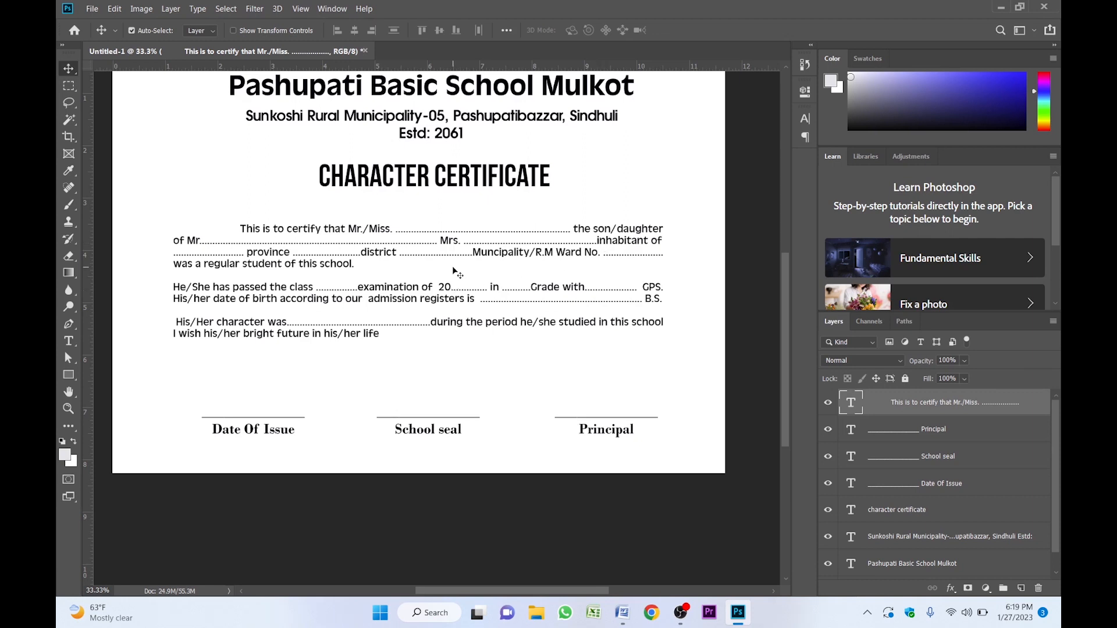
Remove the stray space before "His/Her character was" in the certificate paragraph.
double_click(266, 320)
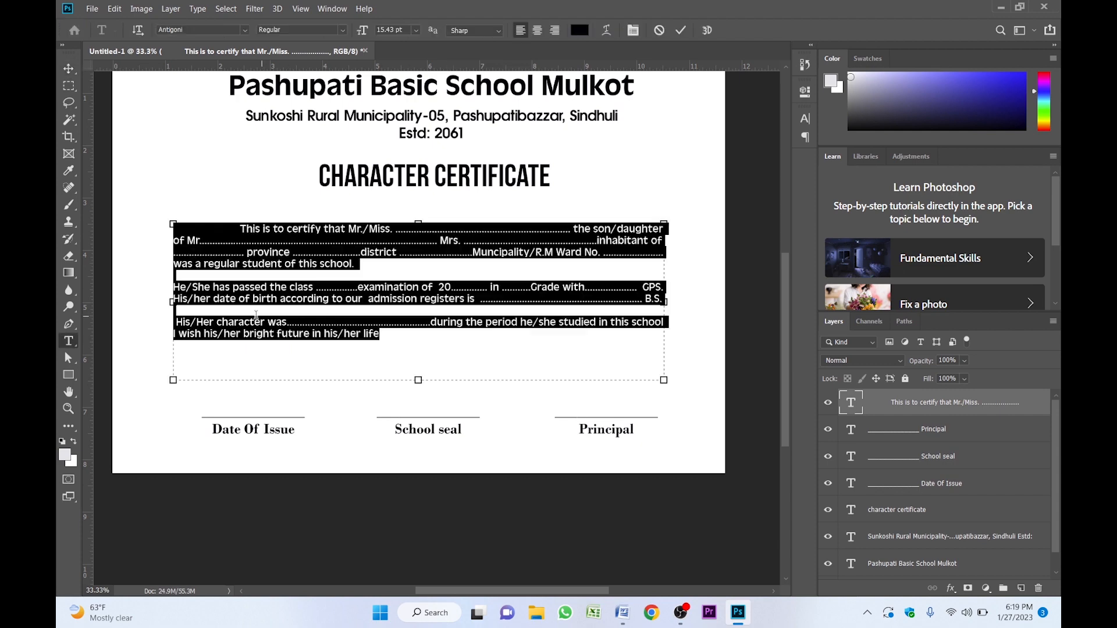
click(177, 322)
key(BackSpace)
key(ctrl+Return)
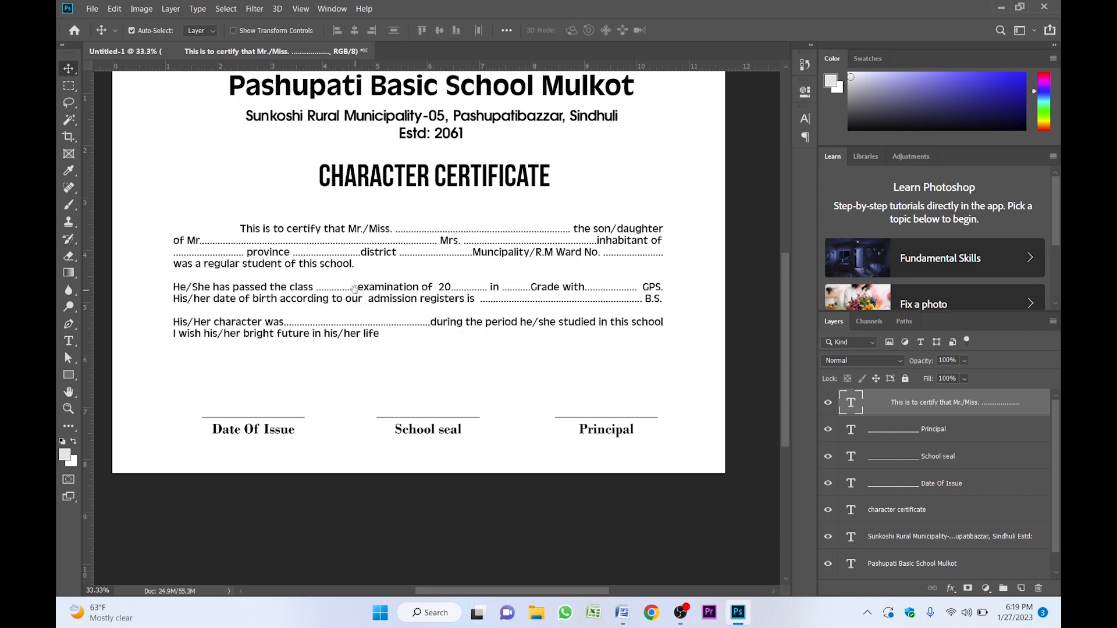
Select the Date Of Issue, School seal and Principal lines together and nudge them slightly up.
drag(355, 290, 391, 270)
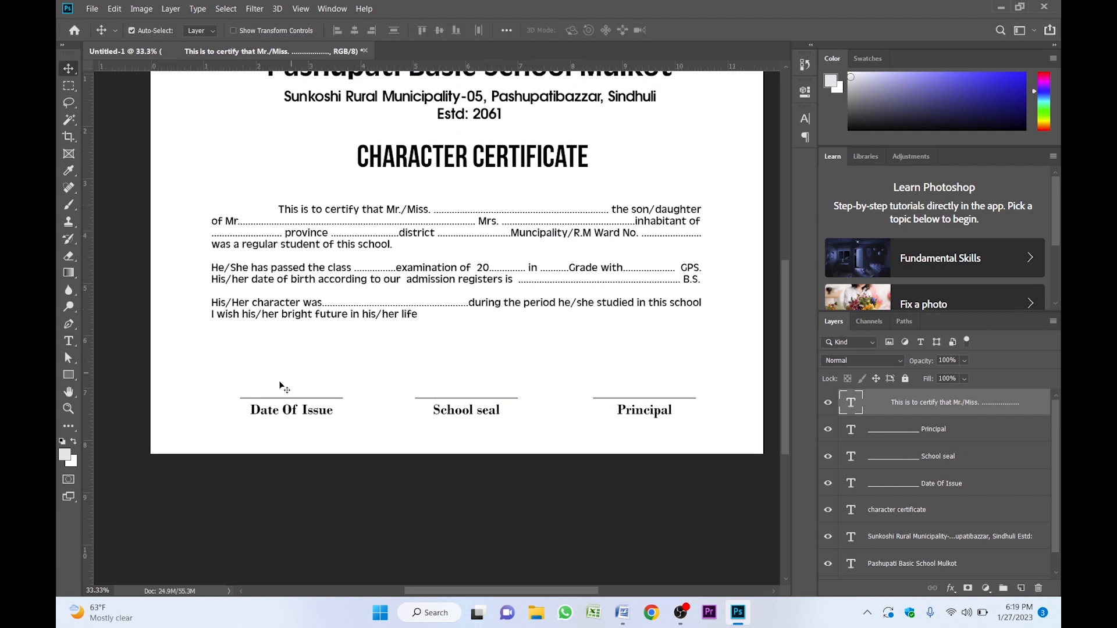
click(330, 412)
shift+click(475, 413)
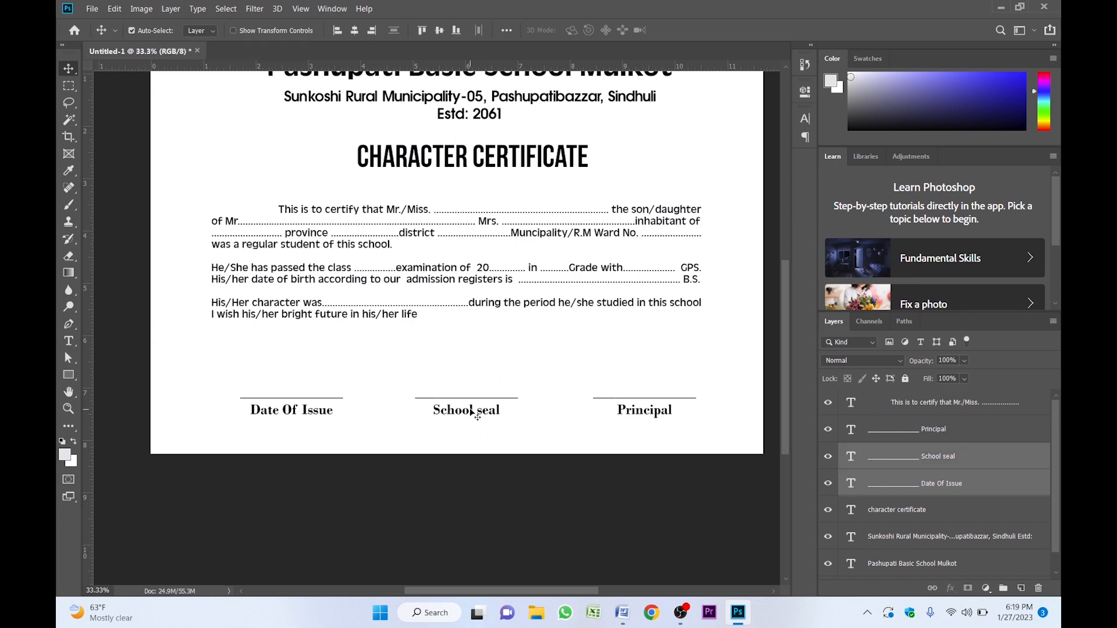
shift+click(635, 412)
key(shift+Up)
key(shift+Up)
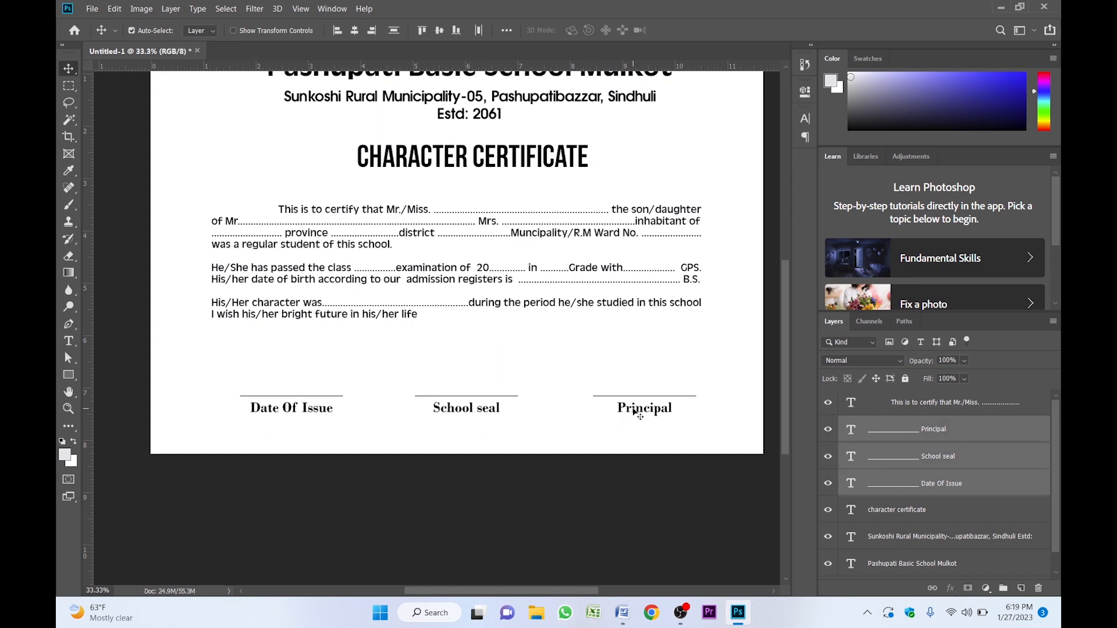
Set the font size of the Date Of Issue, School seal and Principal lines to 18 pt.
click(806, 120)
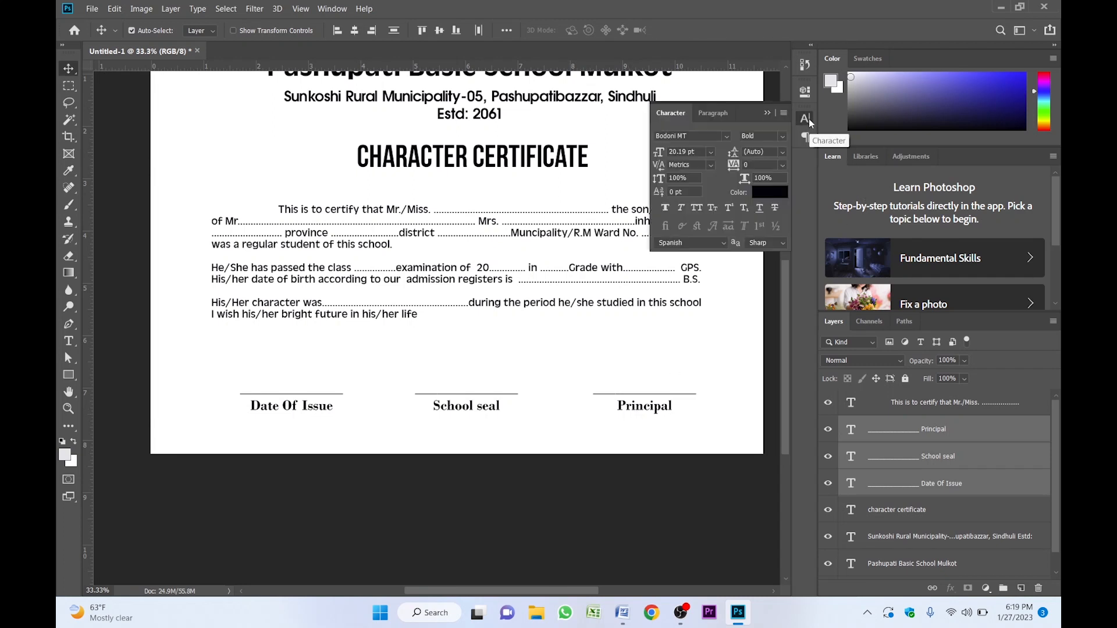
click(677, 151)
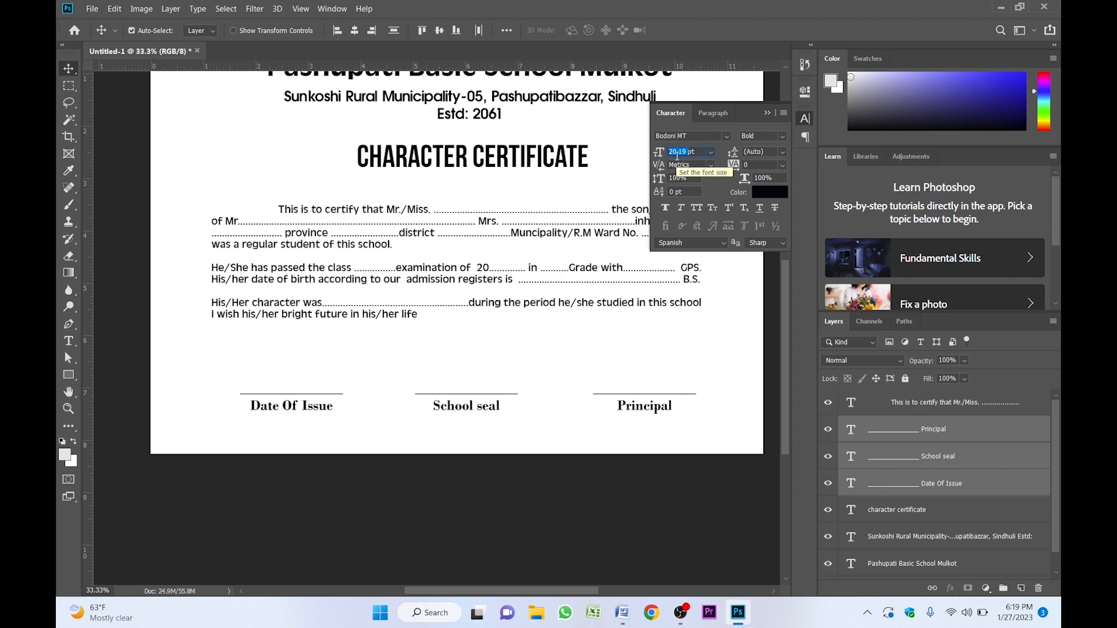
text(18)
key(Return)
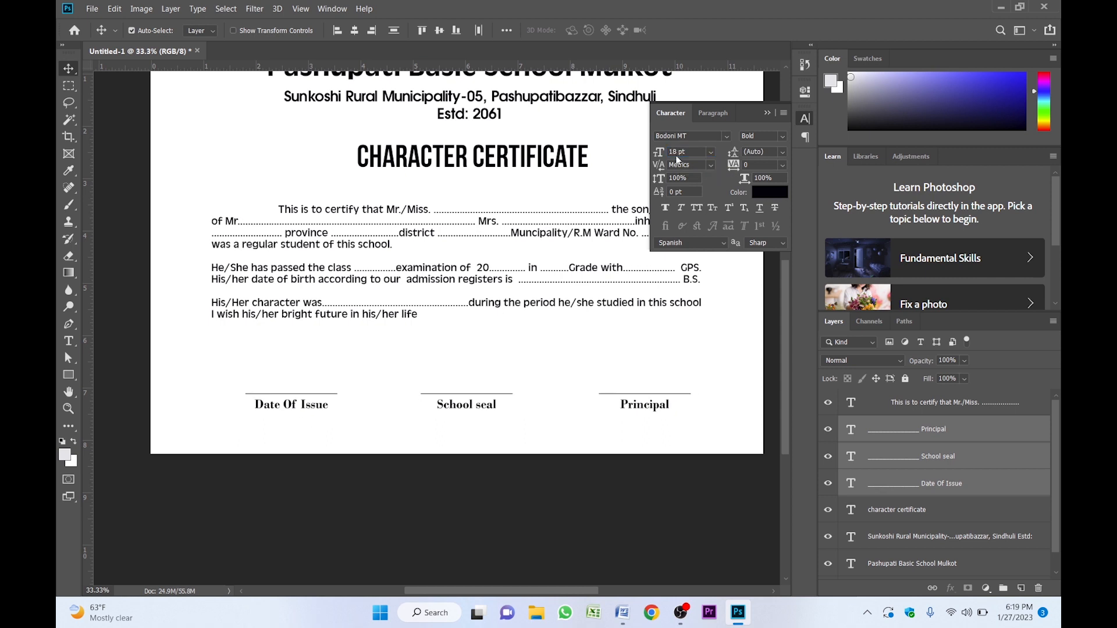
click(767, 112)
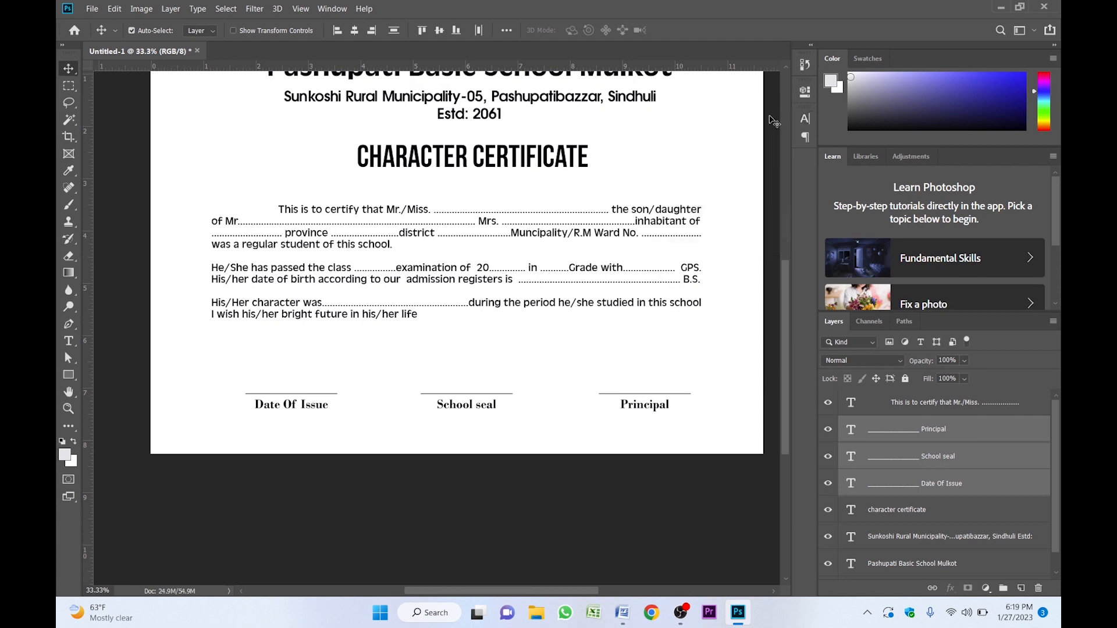
click(447, 353)
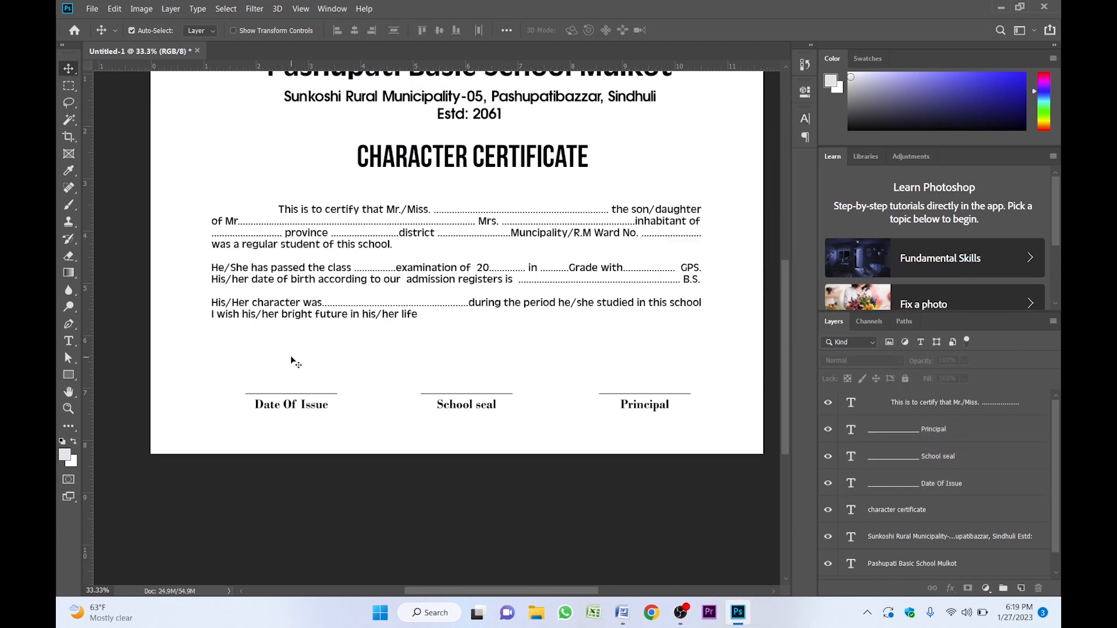
Align the Date Of Issue line with the paragraph's left edge and the Principal line with its right edge.
drag(293, 437, 276, 261)
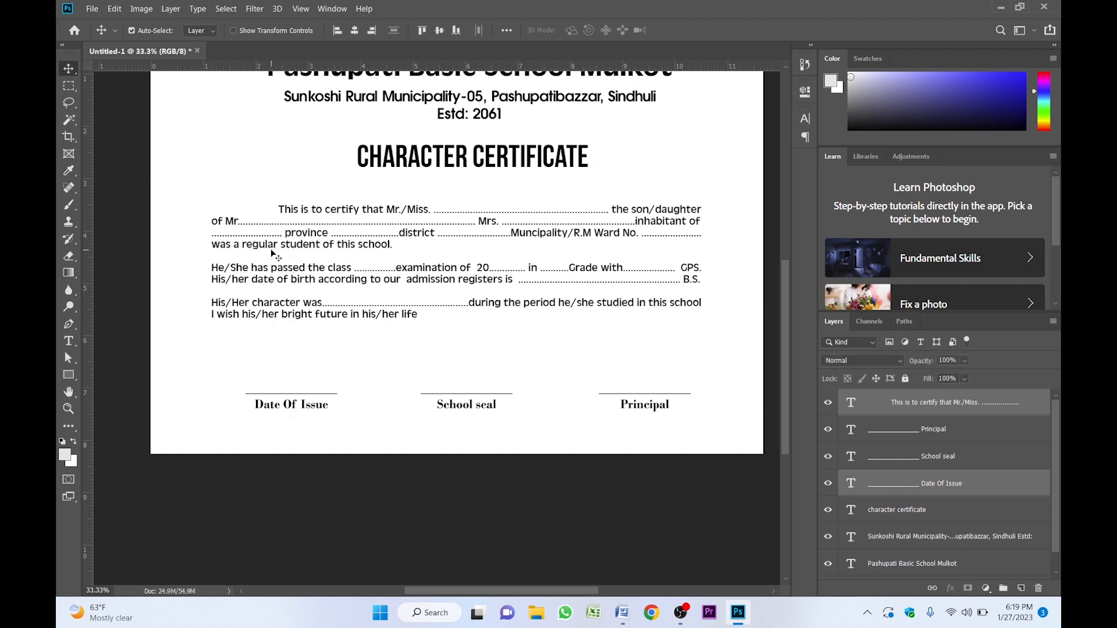
click(337, 32)
drag(640, 447, 613, 244)
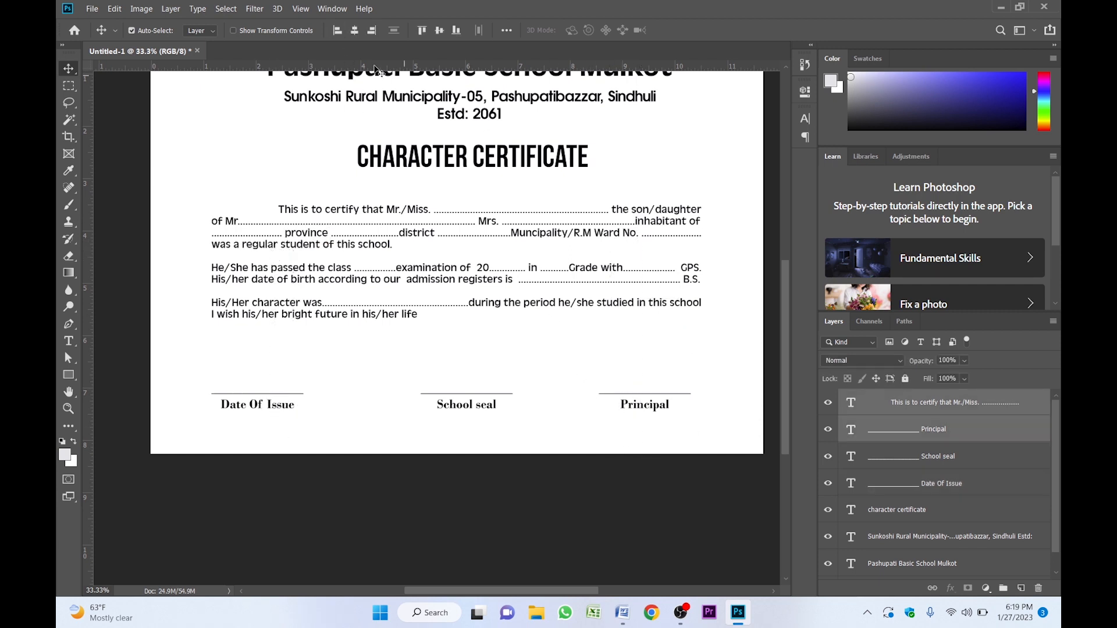
click(337, 30)
click(373, 30)
click(574, 375)
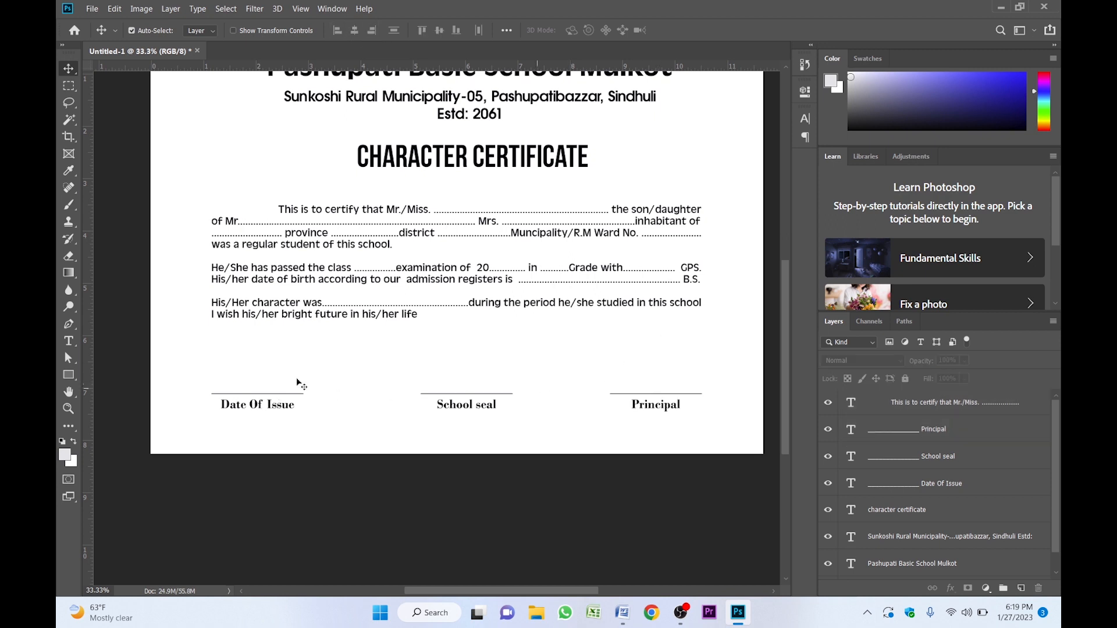
Distribute the Date Of Issue, School seal and Principal lines evenly across the horizontal direction.
drag(246, 382, 721, 445)
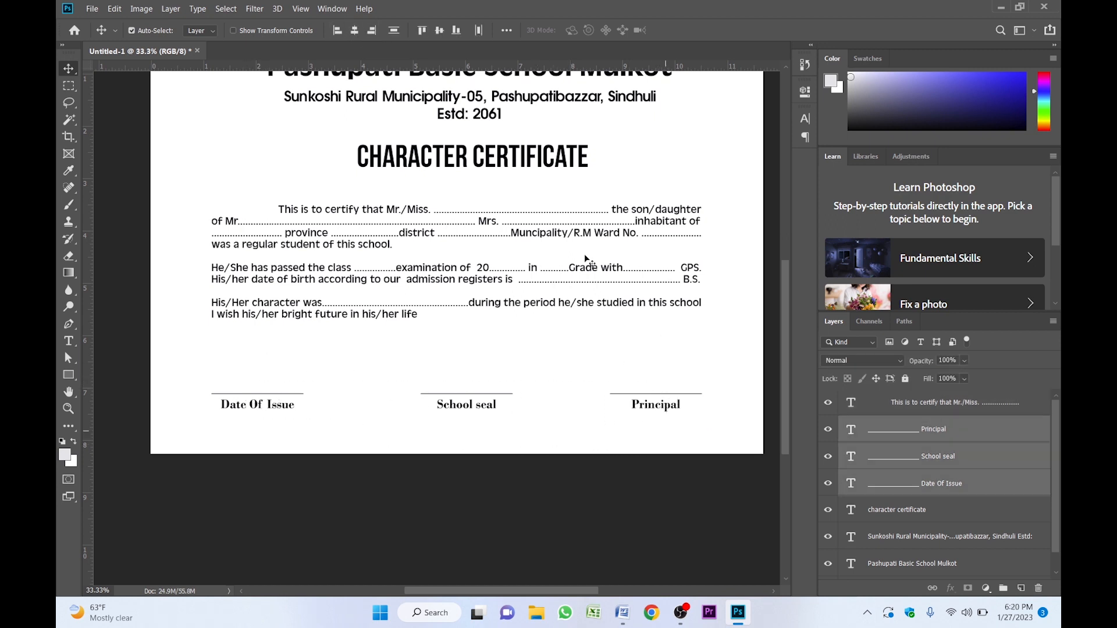
click(478, 30)
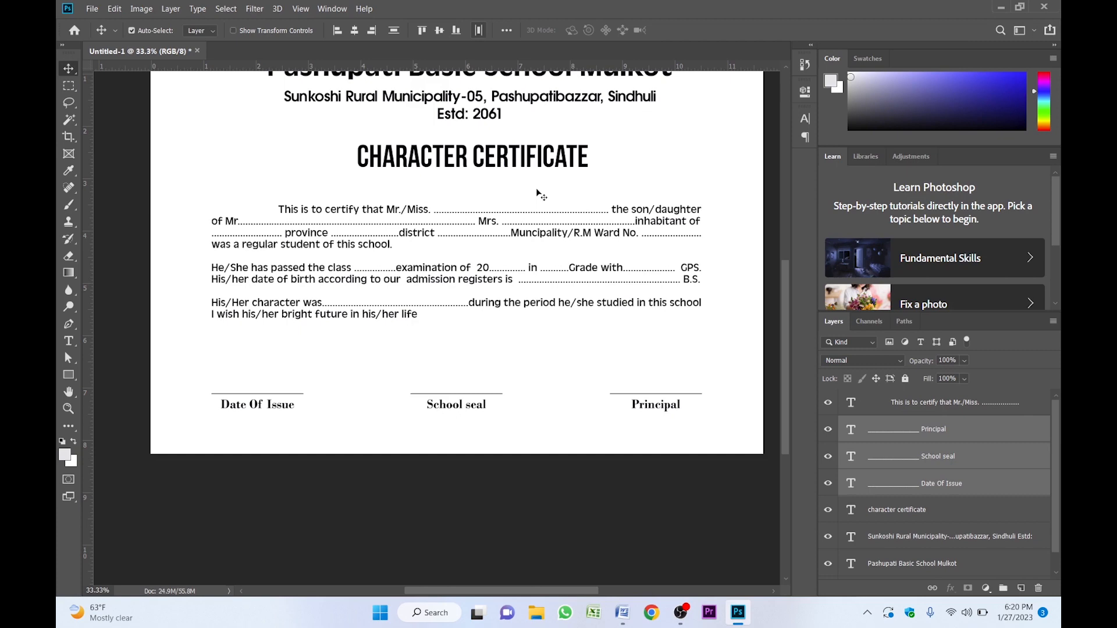
click(590, 371)
Nudge the three signature lines at the foot of the certificate slightly further up.
key(z)
key(ctrl+minus)
key(v)
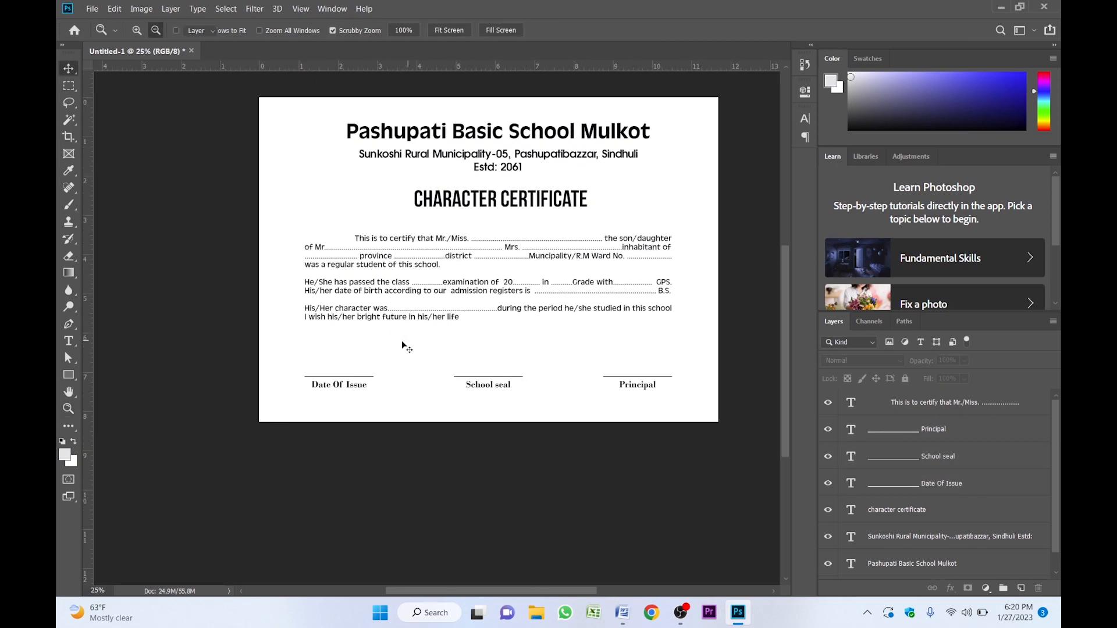
drag(330, 361, 637, 407)
key(shift+Up)
key(shift+Up)
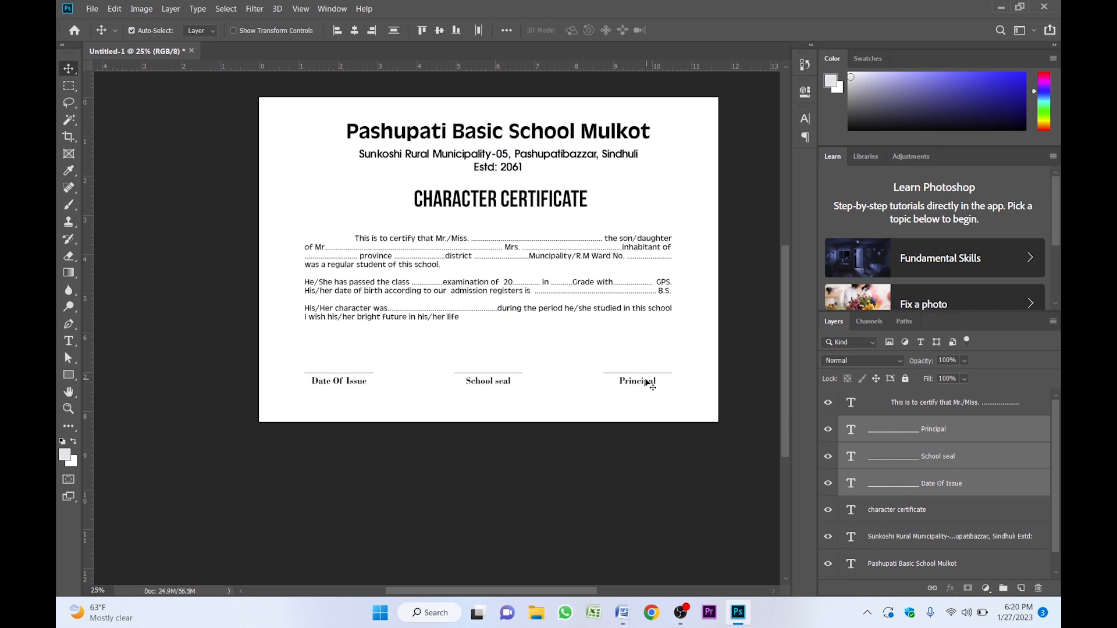
Move the certificate paragraph down so it sits closer above the signature lines.
click(532, 281)
key(shift+Down)
key(shift+Down)
key(shift+Down)
key(shift+Down)
key(shift+Down)
key(shift+Down)
key(shift+Down)
key(shift+Down)
key(shift+Down)
key(shift+Down)
key(shift+Down)
key(shift+Down)
key(shift+Down)
key(shift+Down)
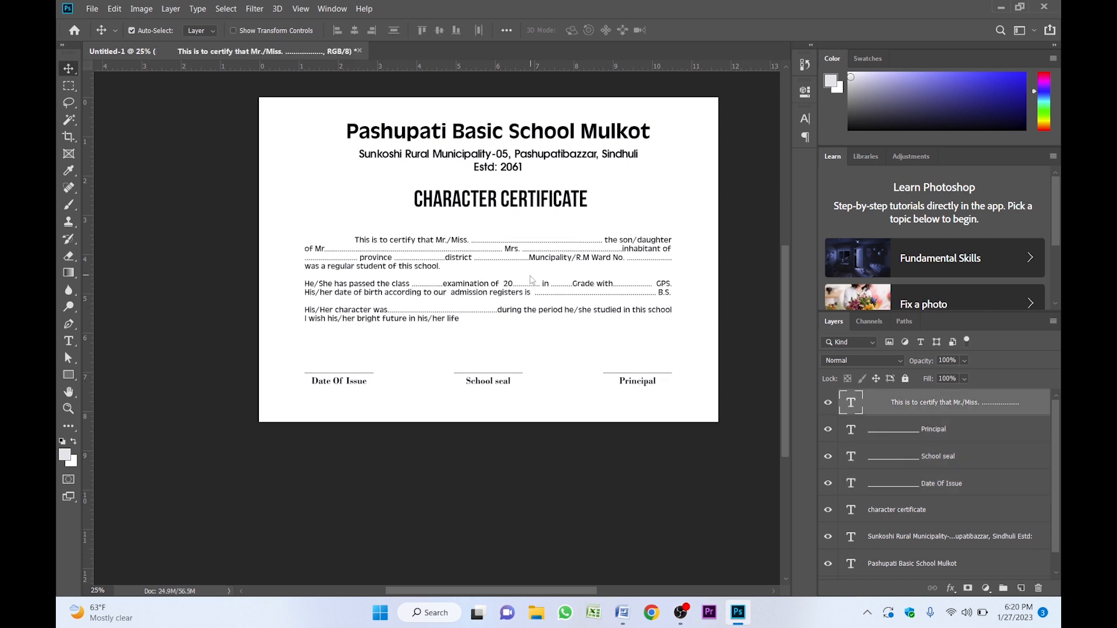
key(shift+Up)
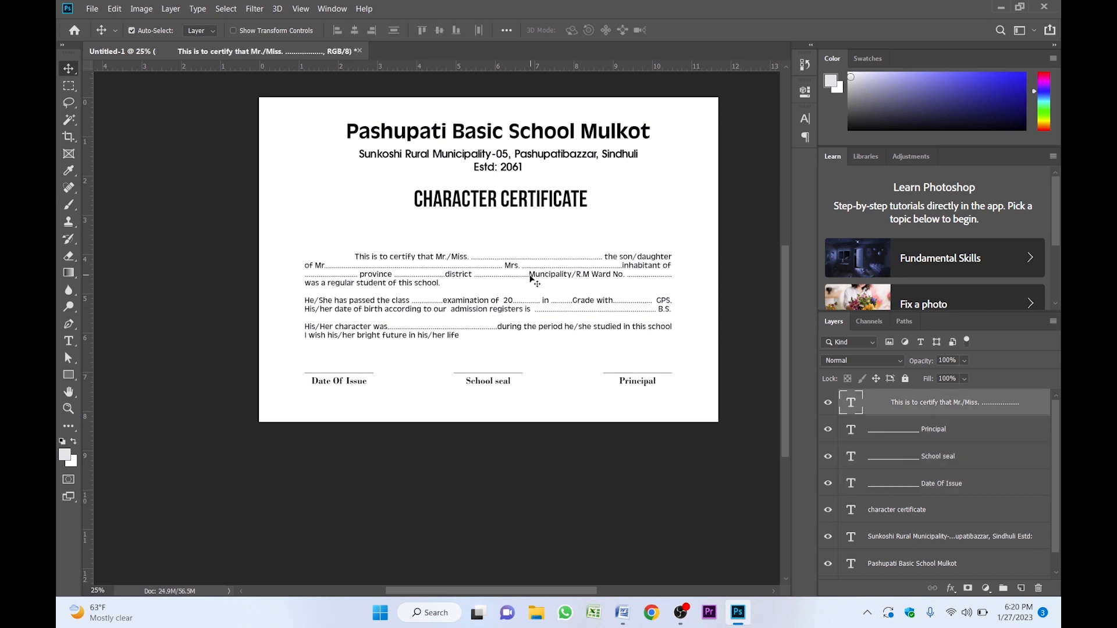
Move the "character certificate" title down to about midway between the "Estd: 2061" line and the paragraph.
click(509, 203)
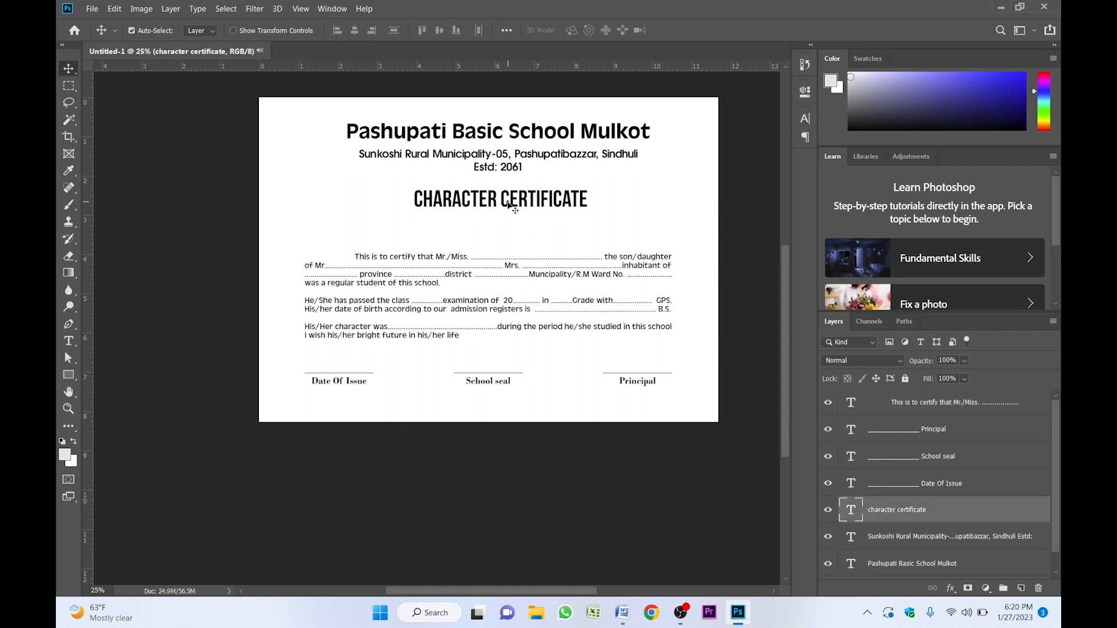
key(shift+Down)
key(shift+Down)
key(shift+Down)
key(shift+Down)
key(shift+Down)
key(shift+Down)
key(shift+Down)
key(shift+Down)
key(shift+Down)
key(shift+Down)
key(shift+Down)
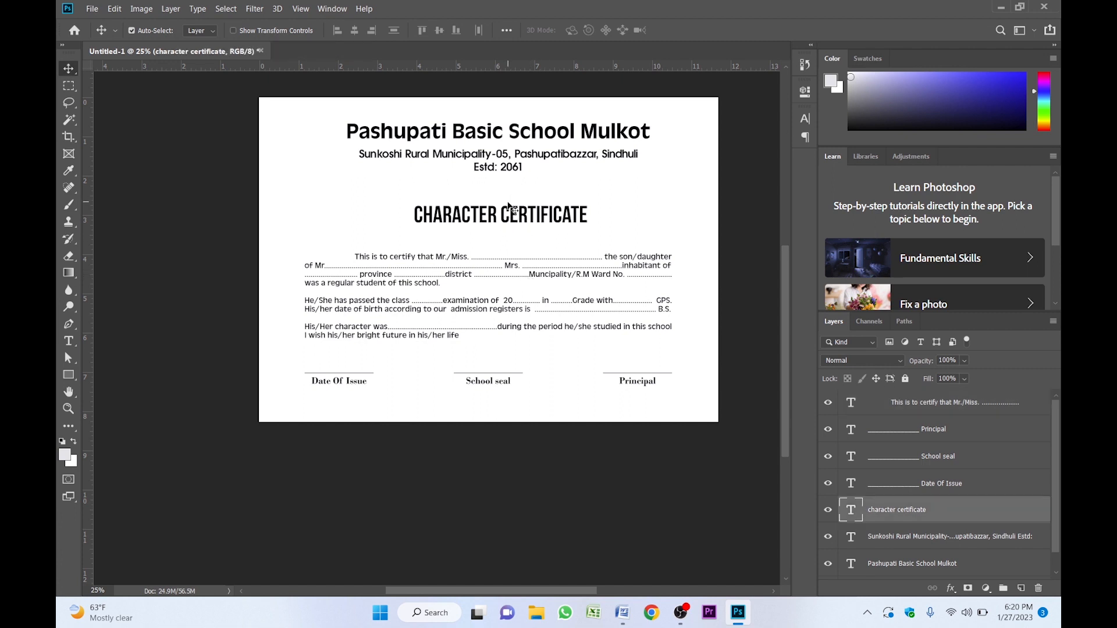
key(shift+Down)
key(z)
click(689, 263)
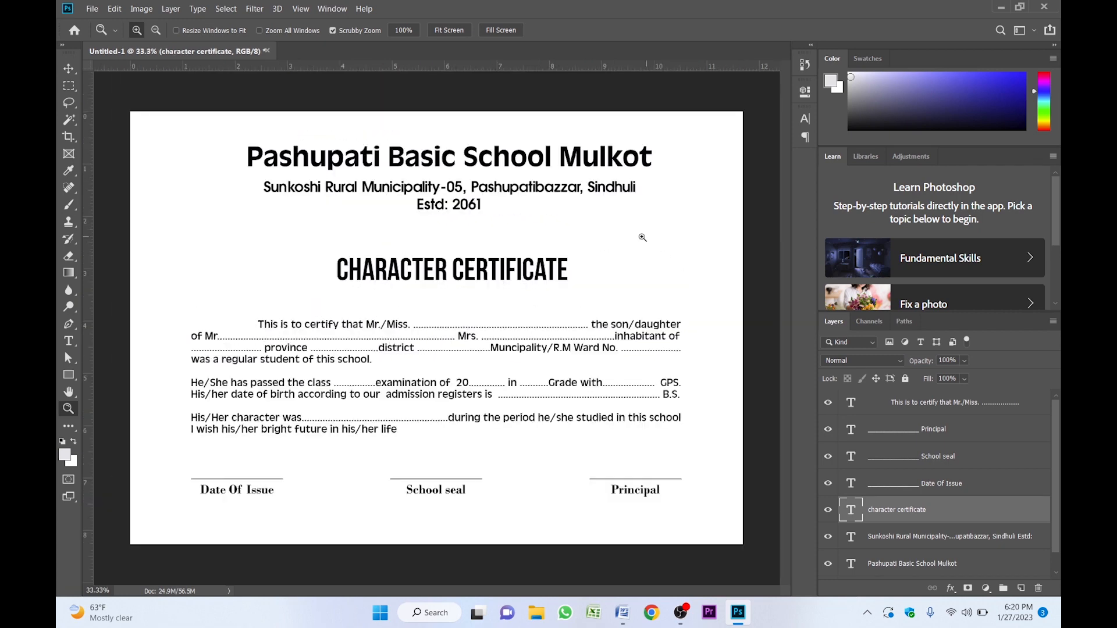
Draw an upright rectangular photo box beside the "character certificate" title, flush with the paragraph's right edge.
click(642, 238)
drag(658, 286, 624, 240)
key(v)
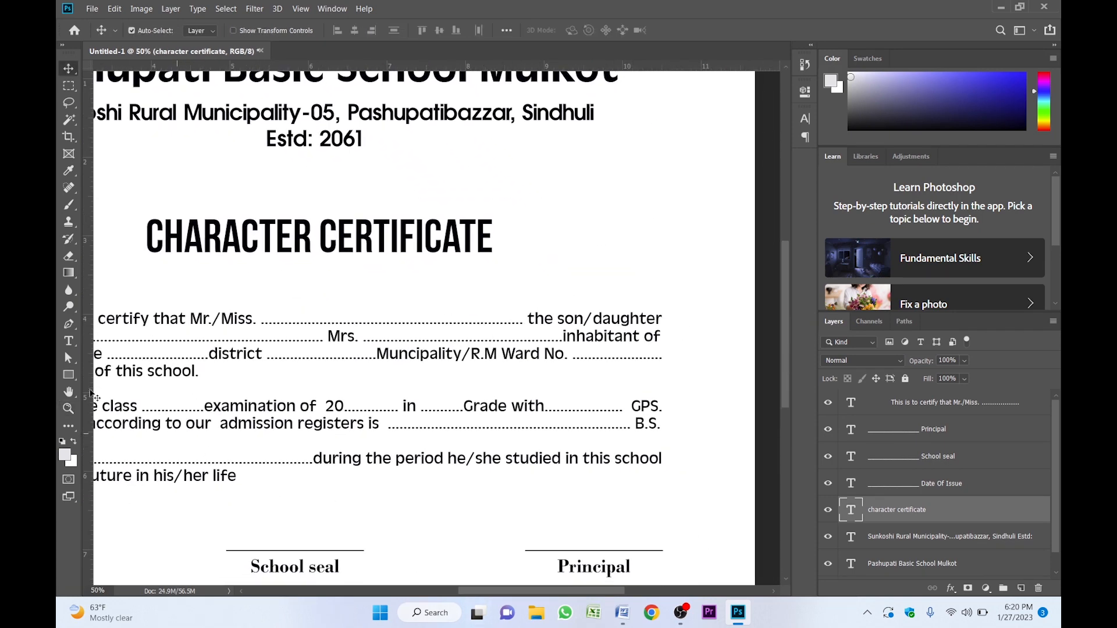
click(74, 375)
click(74, 375)
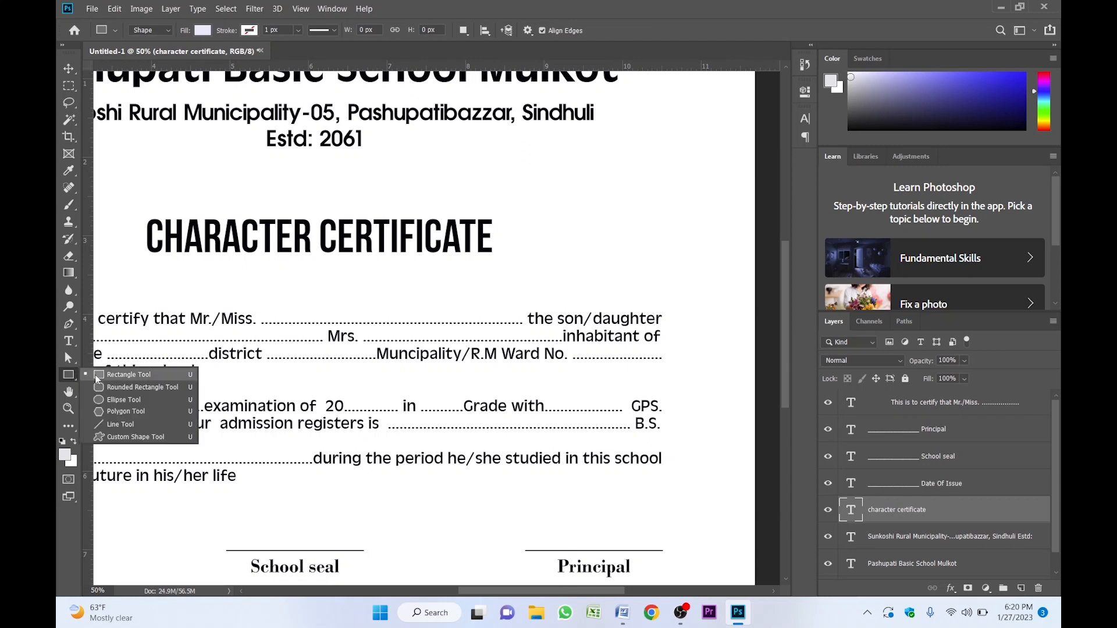
click(101, 376)
drag(549, 182, 656, 293)
key(ctrl+minus)
key(v)
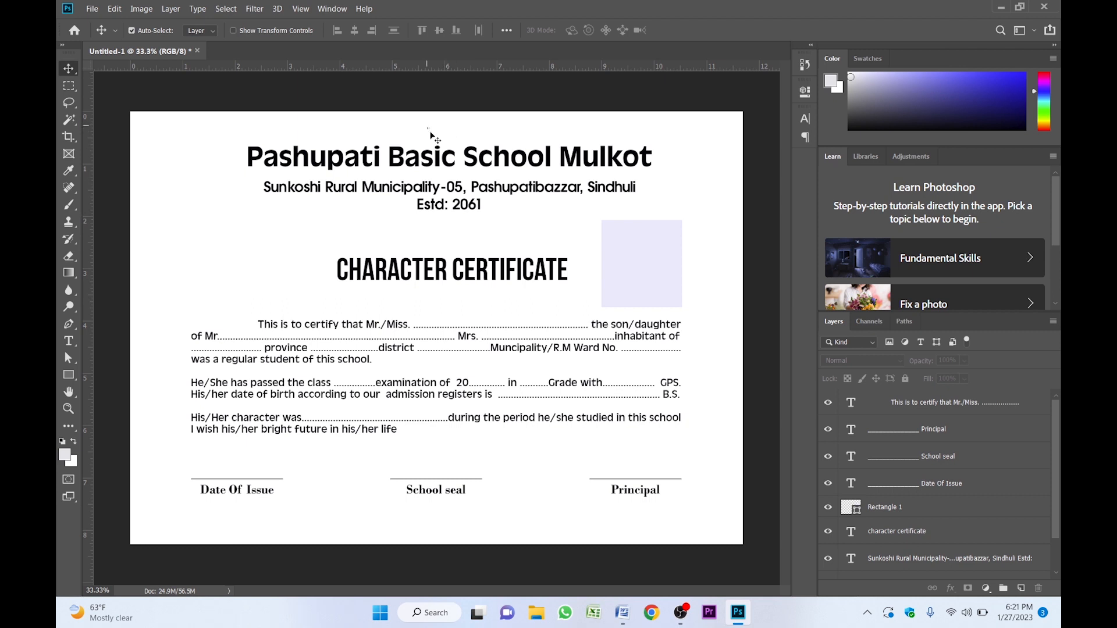
Shift the school name and address lines together to the right, leaving room for a logo before them.
click(469, 210)
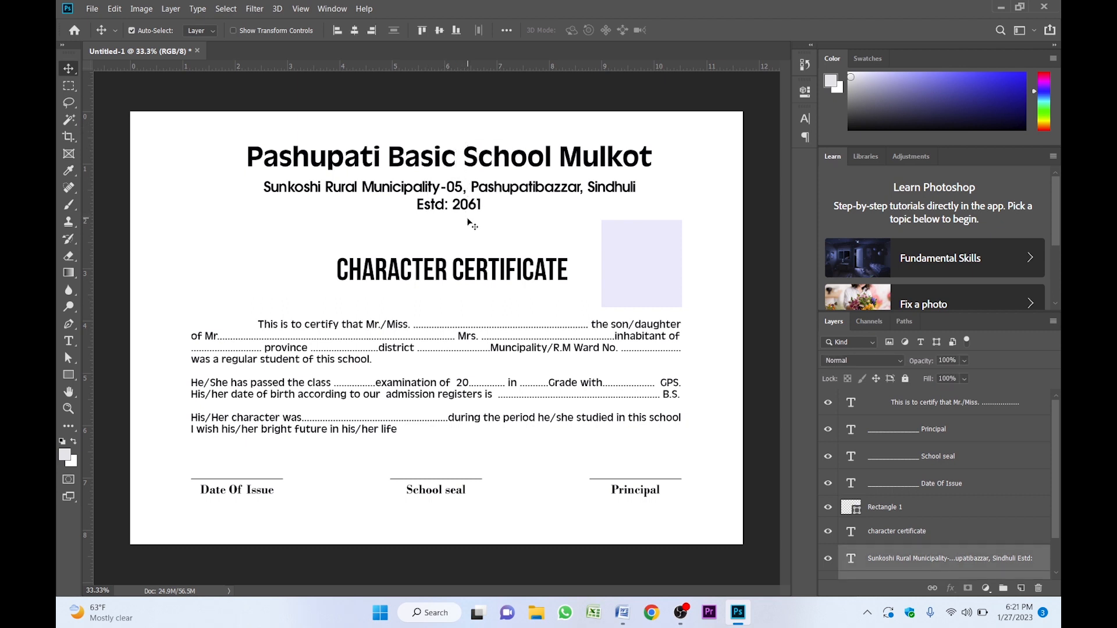
key(shift+Right)
key(shift+Right)
key(shift+Right)
key(shift+Right)
key(shift+Right)
key(shift+Right)
key(shift+Right)
key(shift+Right)
key(shift+Right)
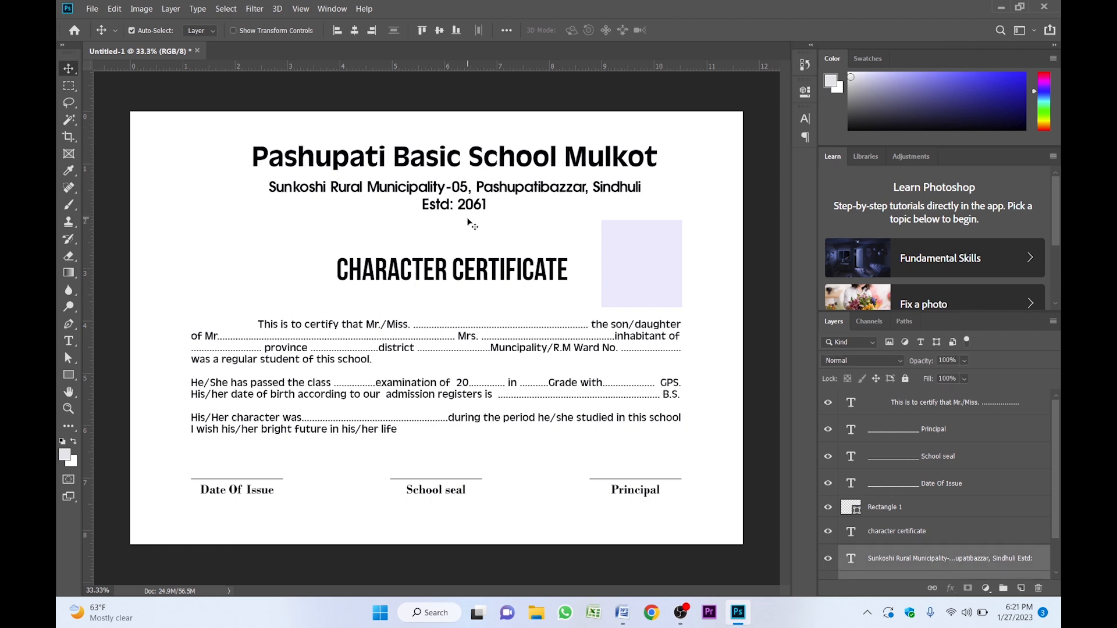
key(shift+Right)
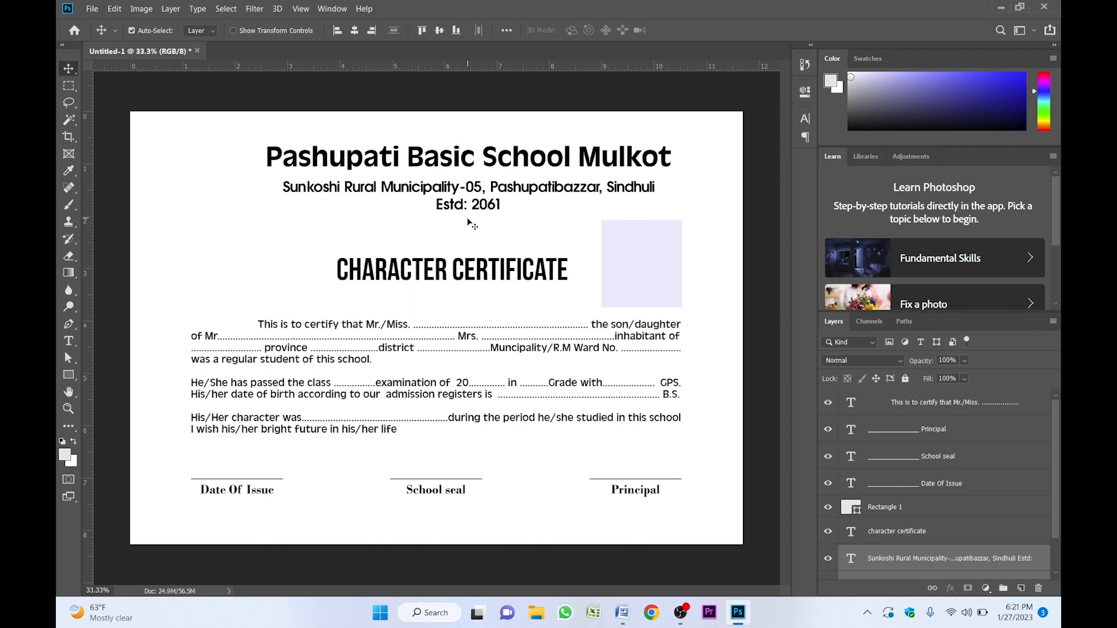
Open the Logo image from the certificate folder on the Desktop.
key(ctrl+o)
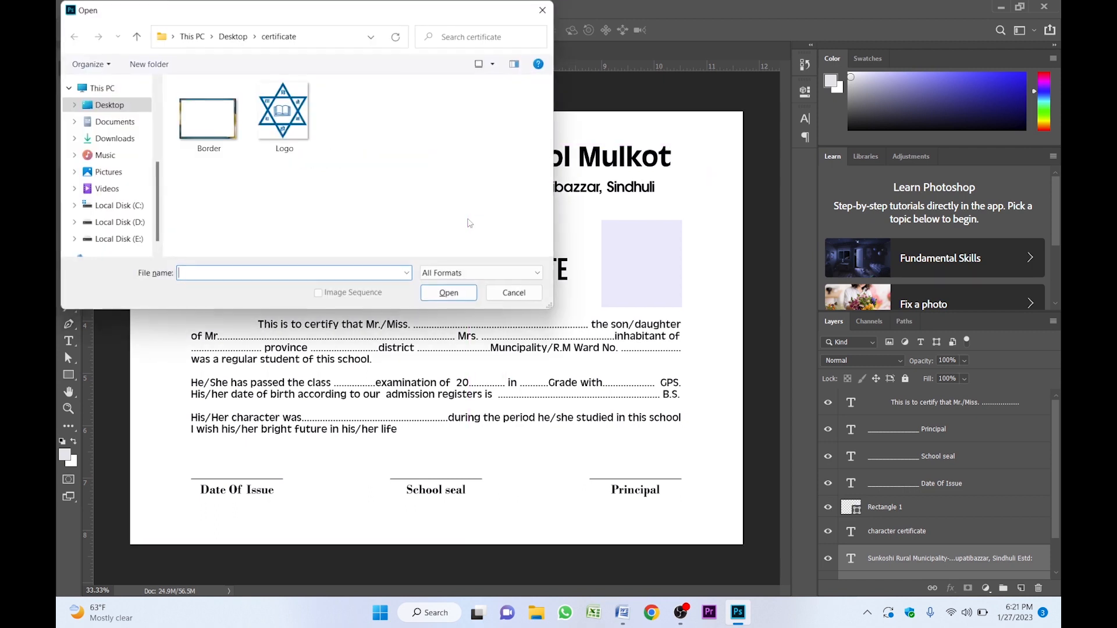
click(109, 105)
double_click(227, 134)
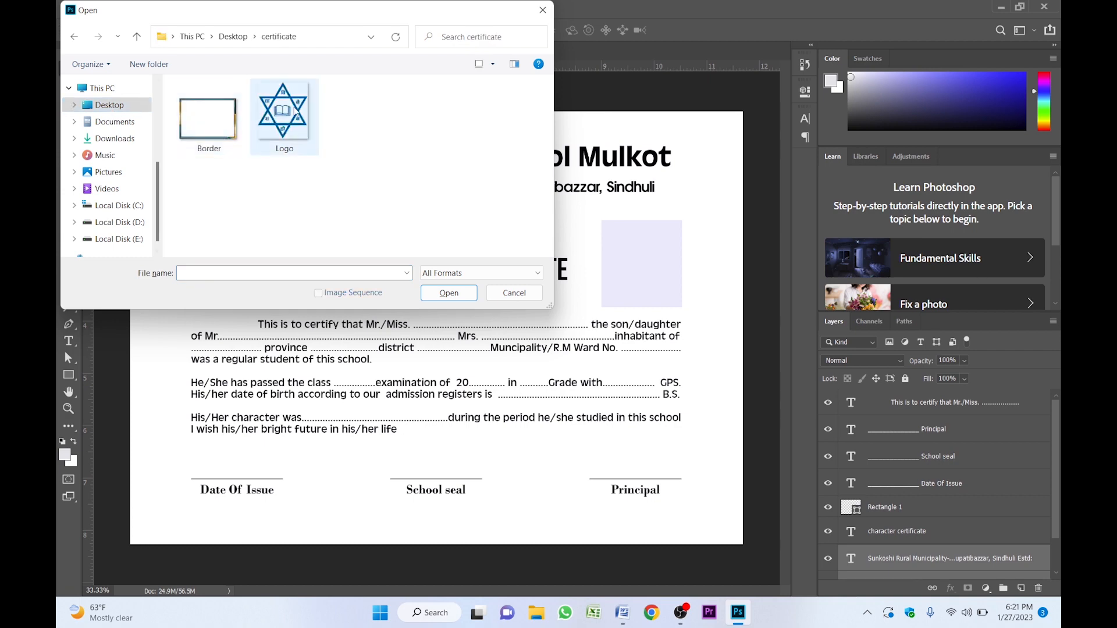
click(296, 112)
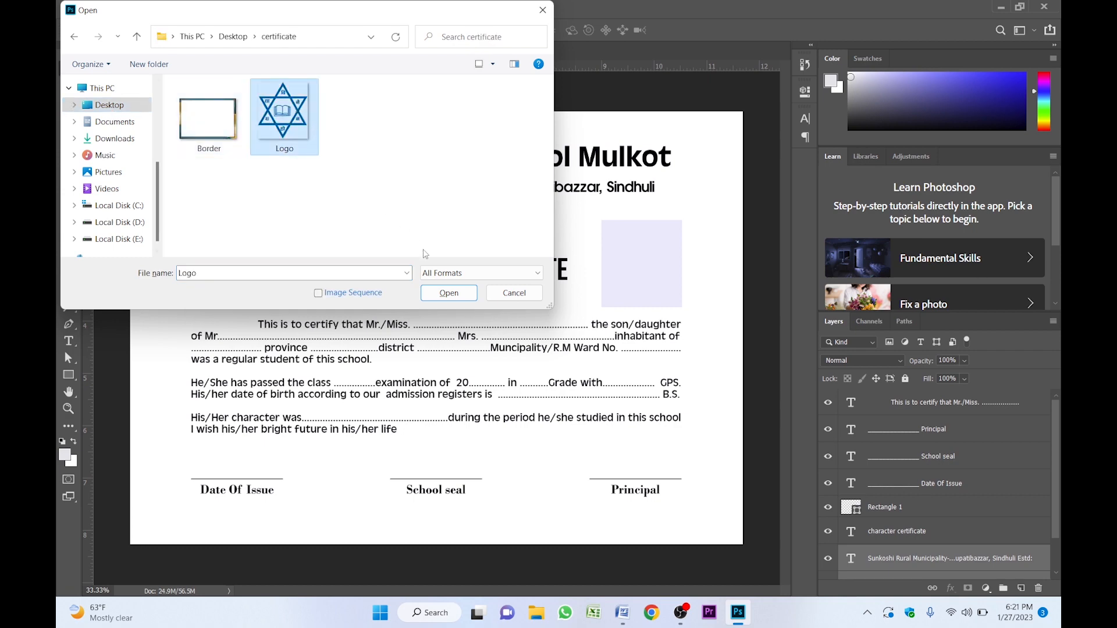
click(449, 293)
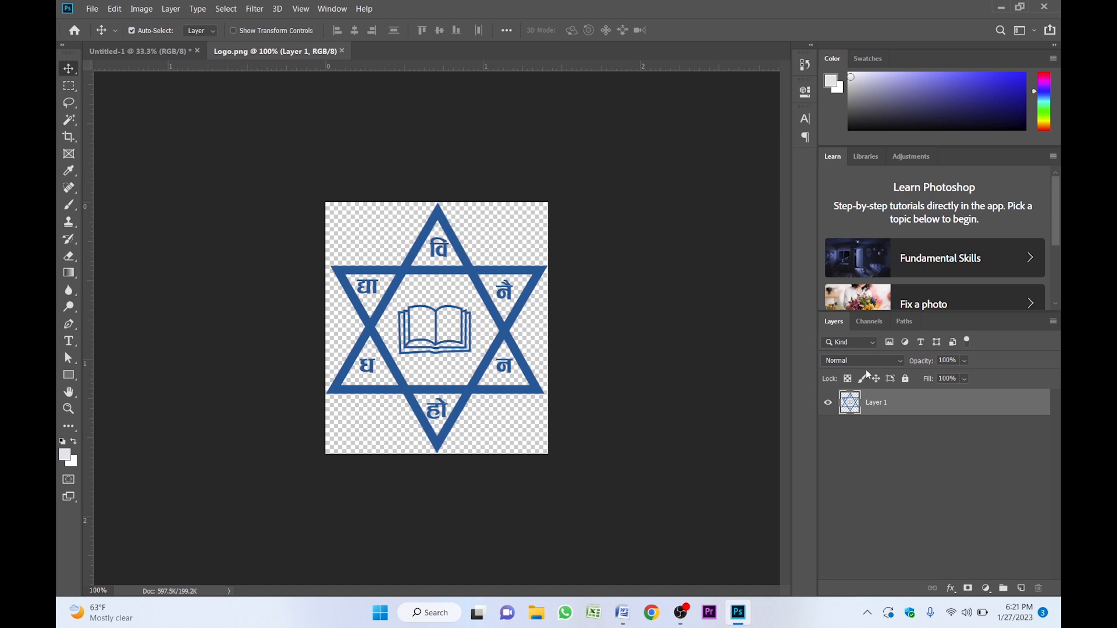
Convert the logo layer to a smart object and place it on the certificate to the left of the school name.
right_click(899, 402)
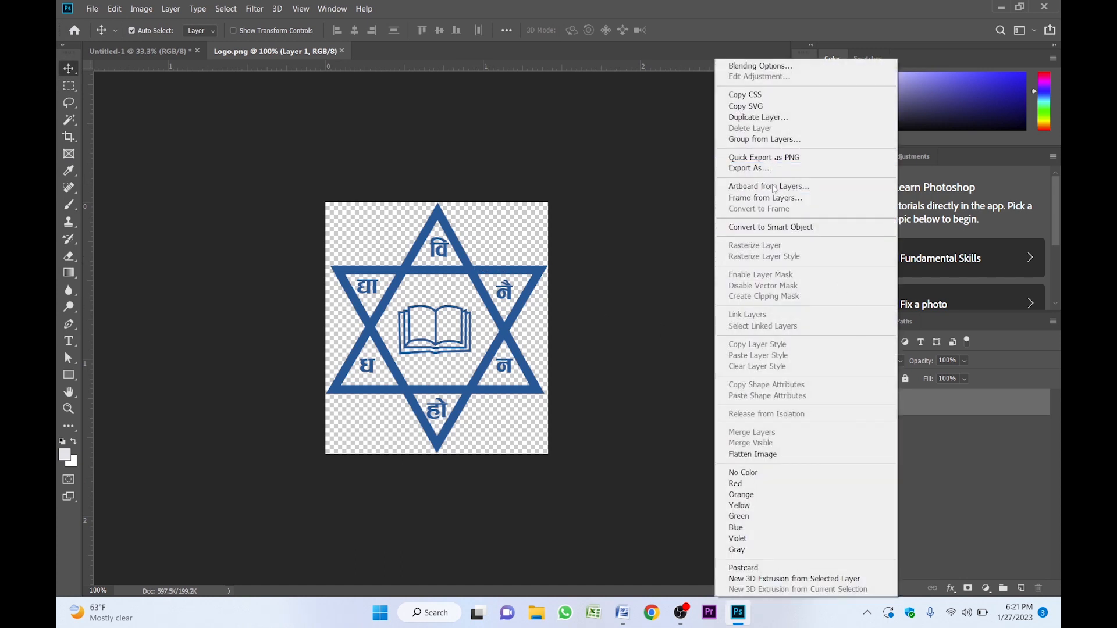
click(777, 227)
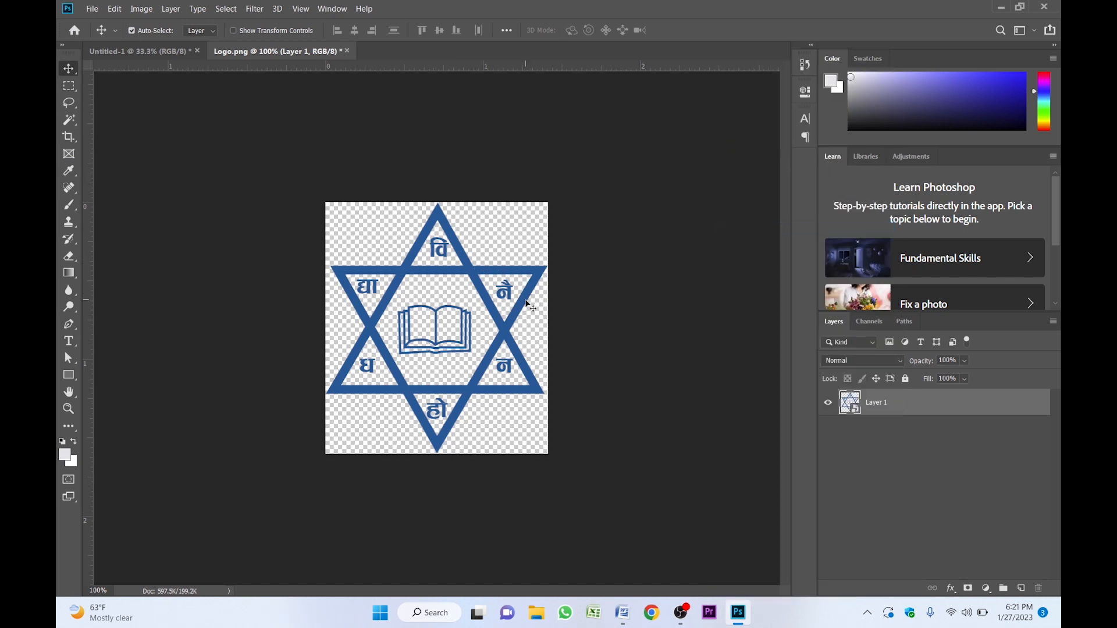
drag(527, 300, 259, 177)
Nudge the school name slightly to the right and align it with the address lines on their horizontal centers.
drag(381, 155, 387, 158)
drag(387, 158, 407, 262)
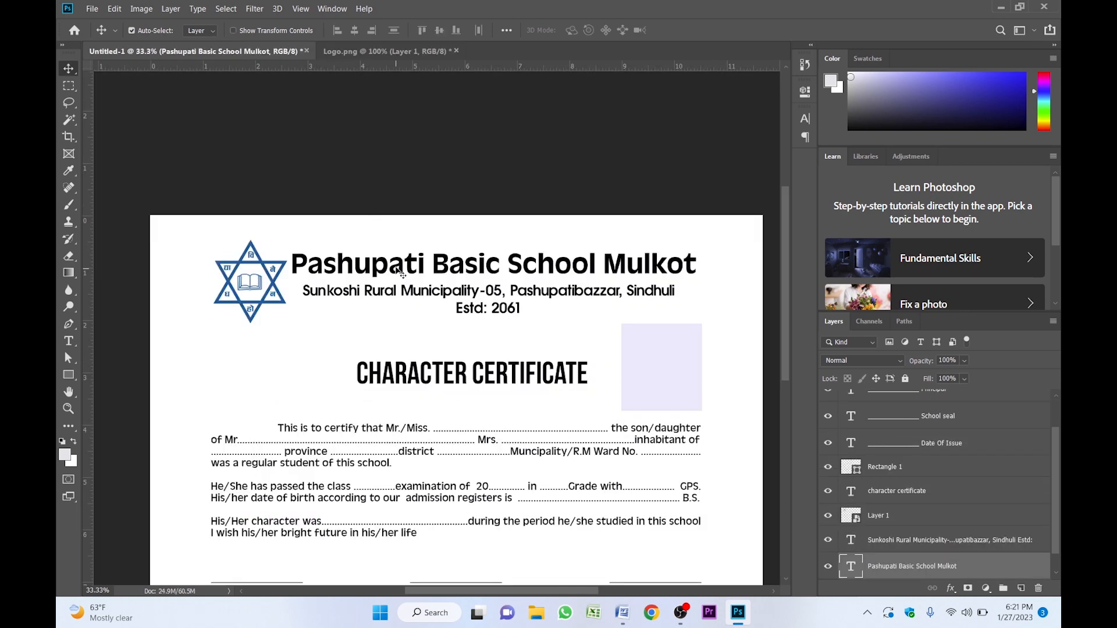
shift+click(408, 291)
click(355, 30)
Move the logo slightly right so it sits closer to the school name.
drag(410, 102, 505, 323)
drag(259, 259, 265, 257)
drag(314, 343, 317, 303)
drag(227, 308, 386, 238)
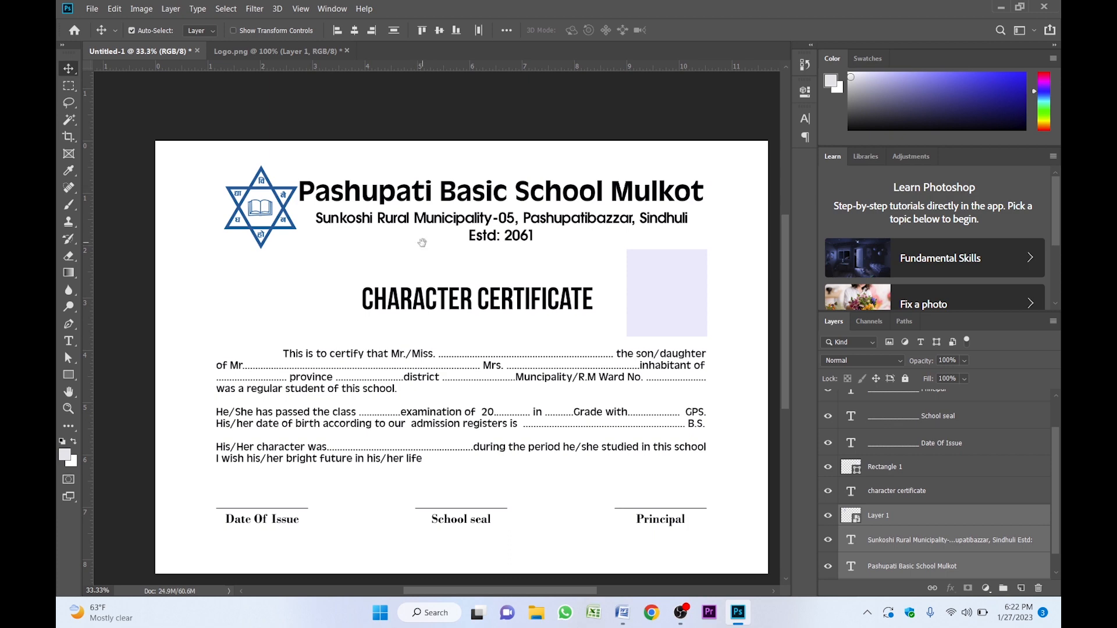
drag(422, 242, 409, 217)
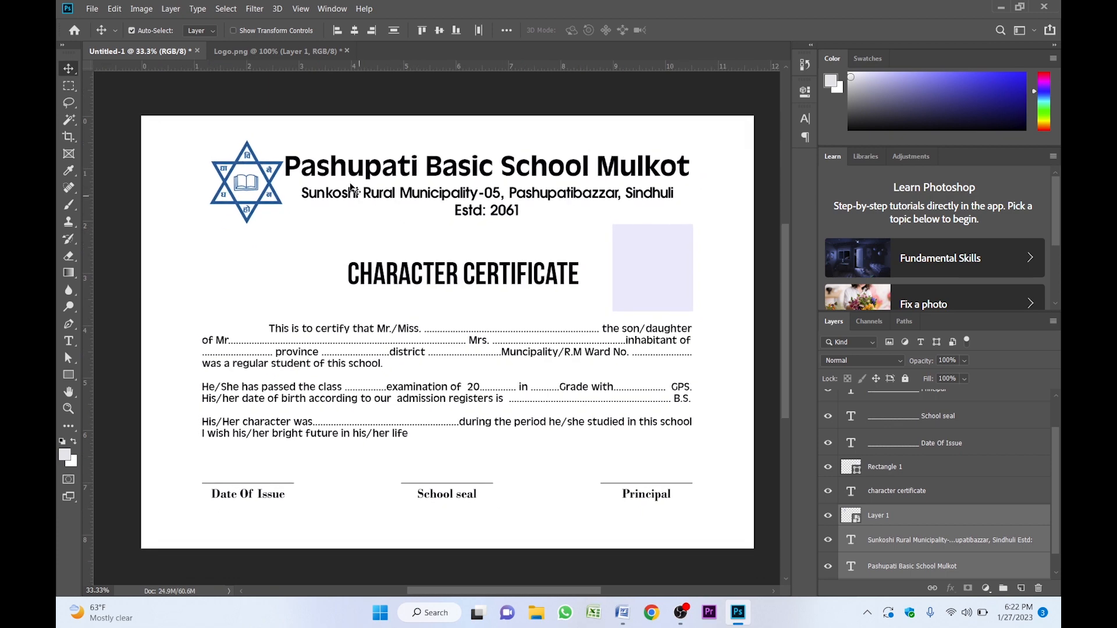
scroll(351, 187, up, 1)
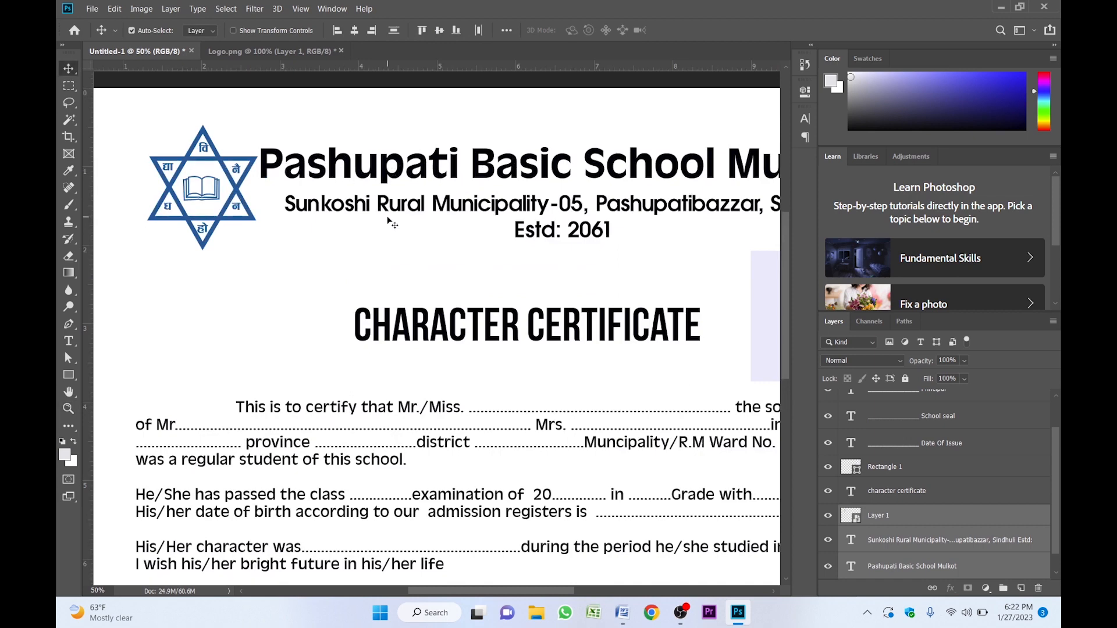
click(402, 249)
Change the text color of the "character certificate" title to bright red.
click(428, 324)
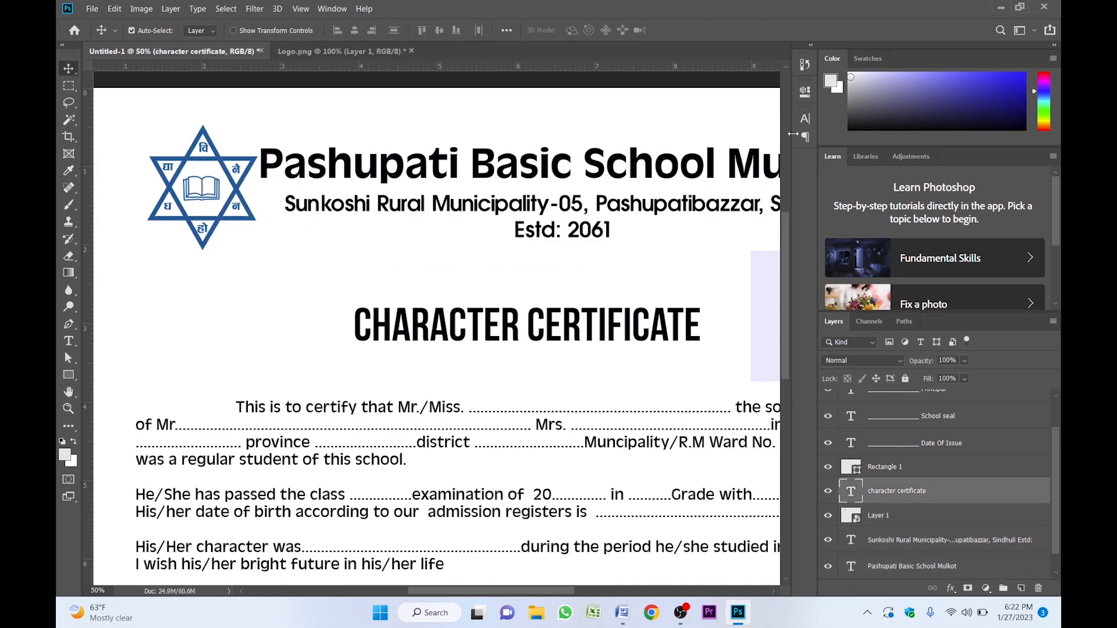
click(810, 120)
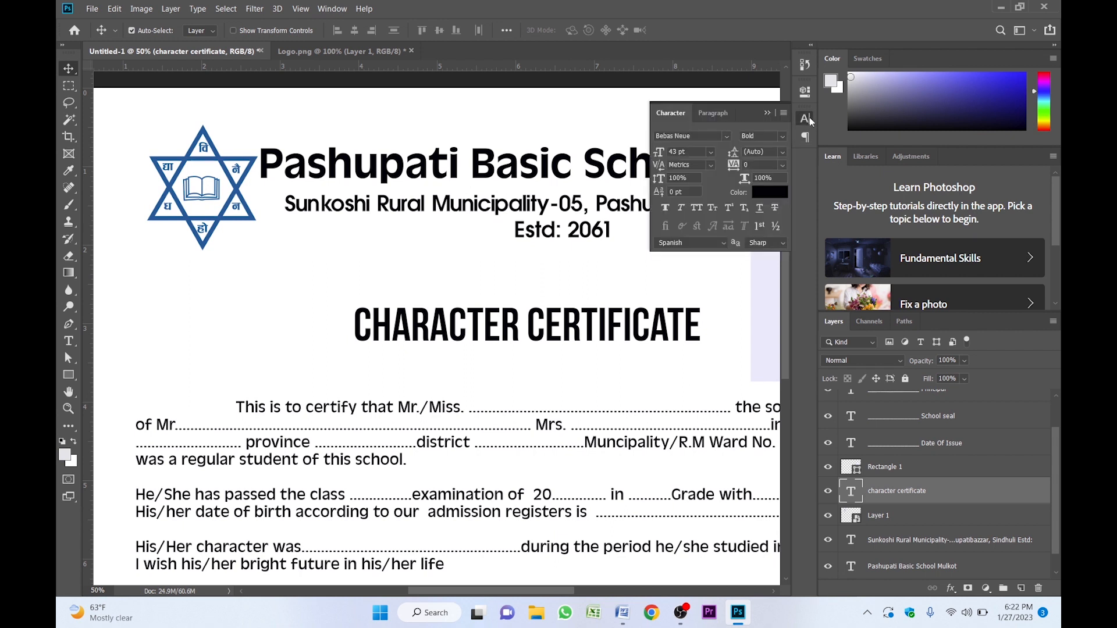
click(778, 193)
drag(875, 213, 876, 206)
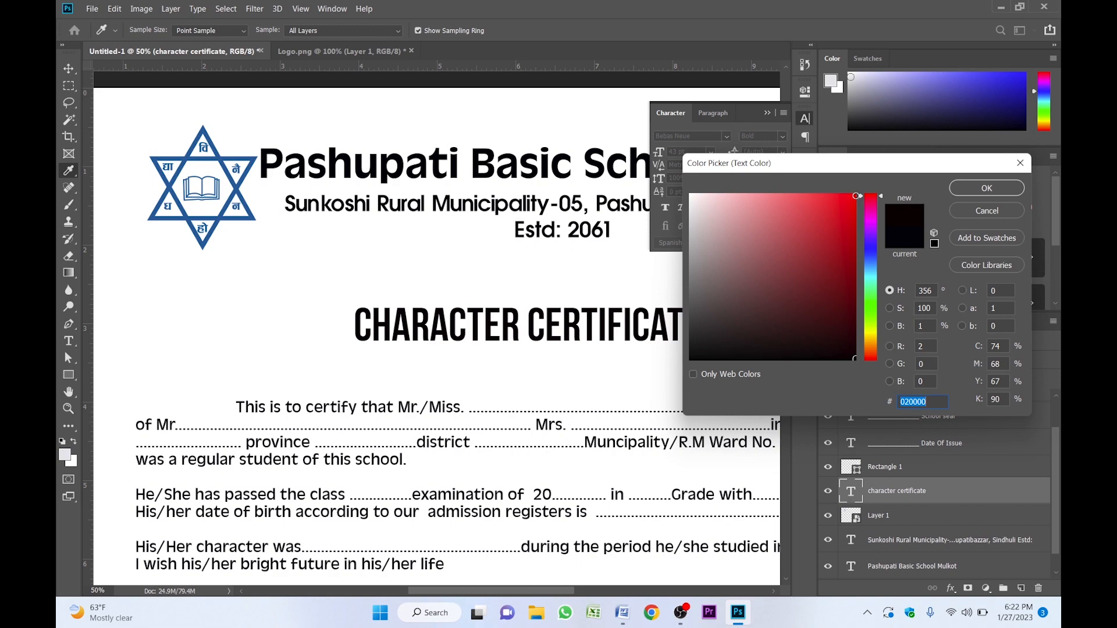
click(858, 196)
click(966, 188)
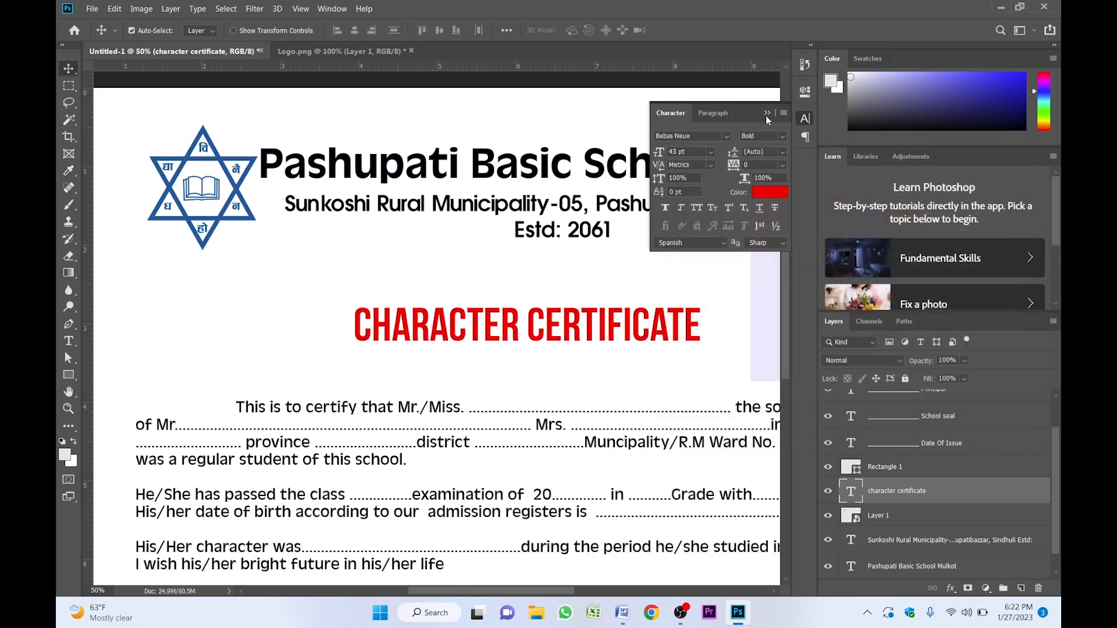
click(767, 113)
Select the school name text and sample the logo's blue as the foreground color.
key(z)
alt+click(561, 292)
drag(516, 292, 530, 275)
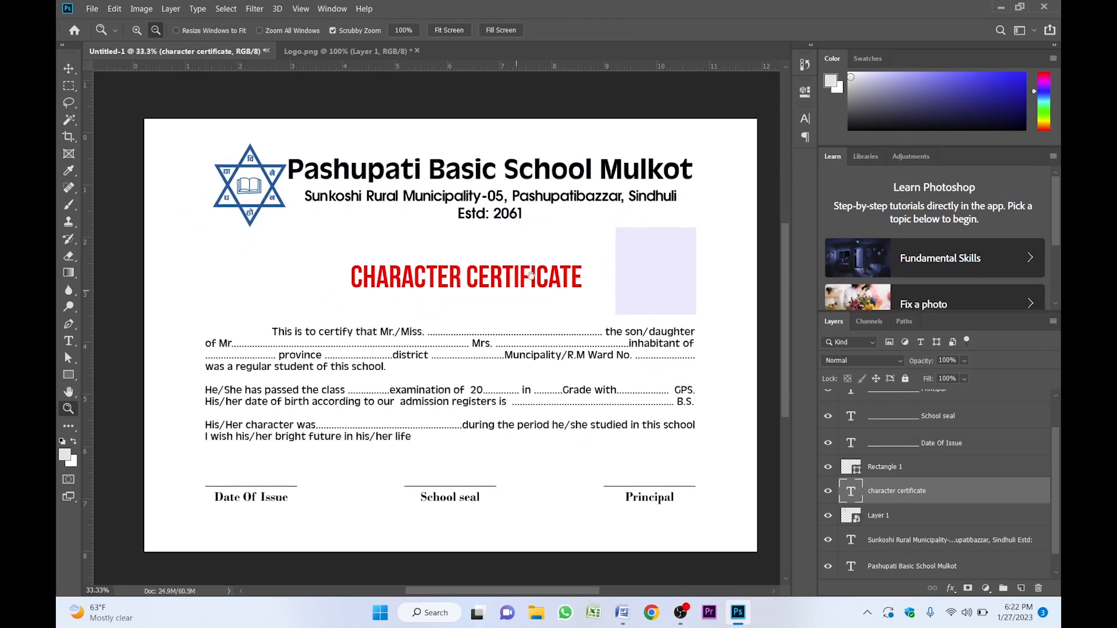
key(v)
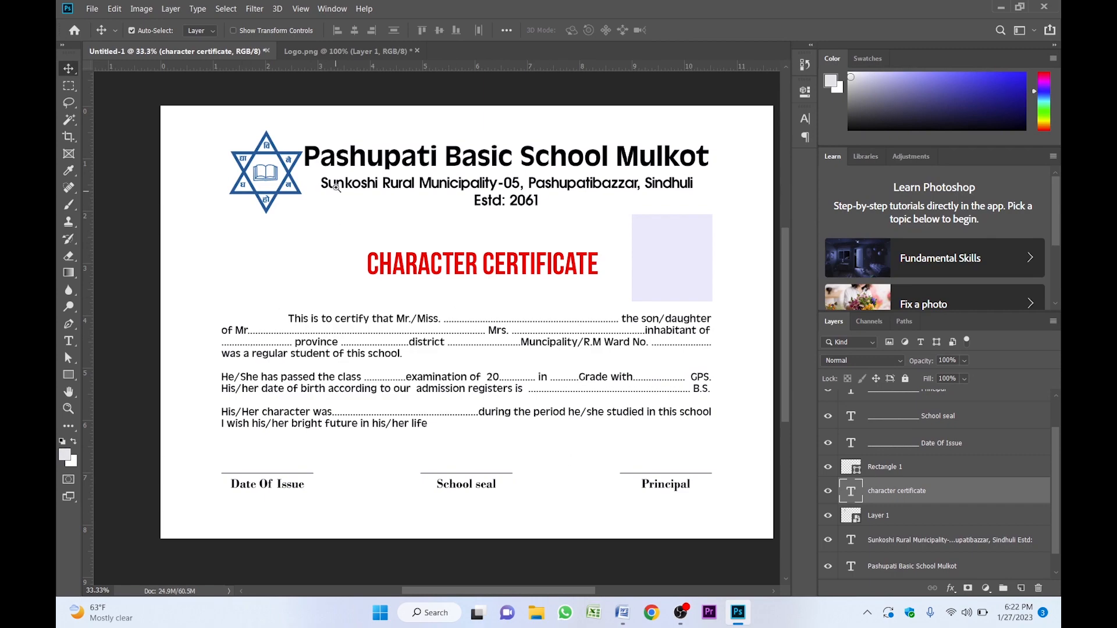
ctrl+click(336, 187)
drag(364, 214, 432, 284)
ctrl+click(376, 206)
ctrl+click(378, 203)
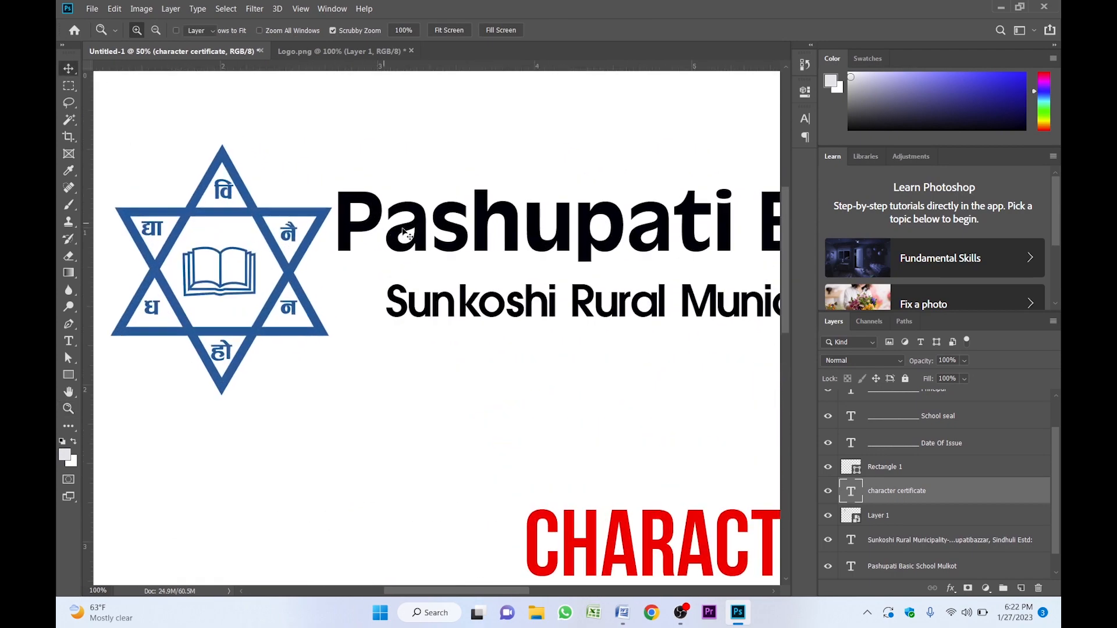
click(423, 226)
key(i)
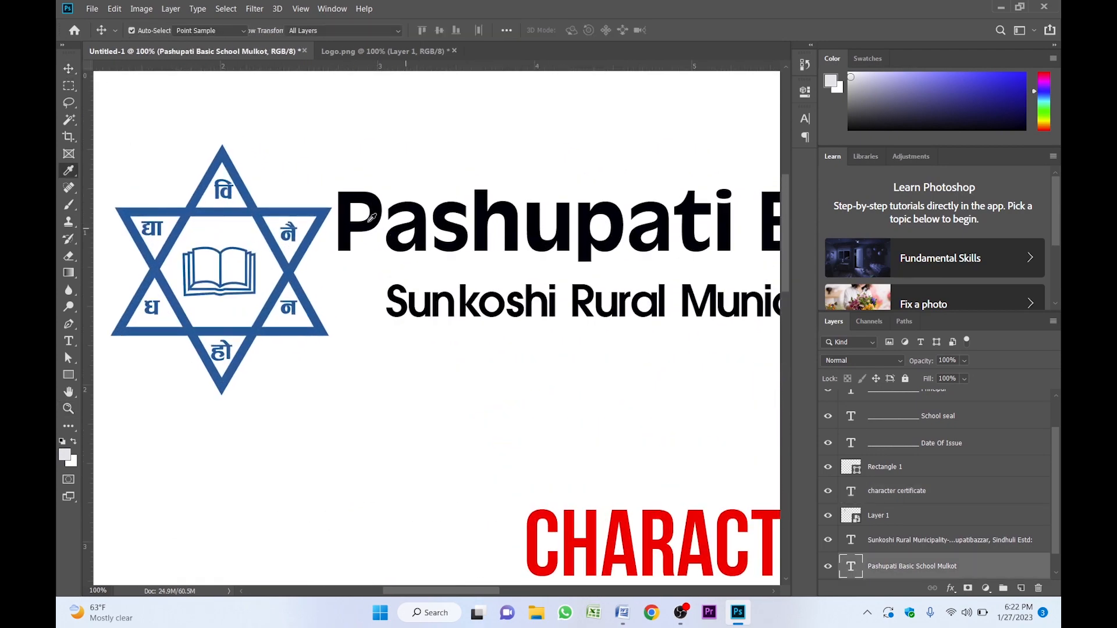
click(318, 211)
key(z)
mouse_move(295, 237)
mouse_down()
mouse_move(254, 235)
mouse_move(315, 239)
mouse_up()
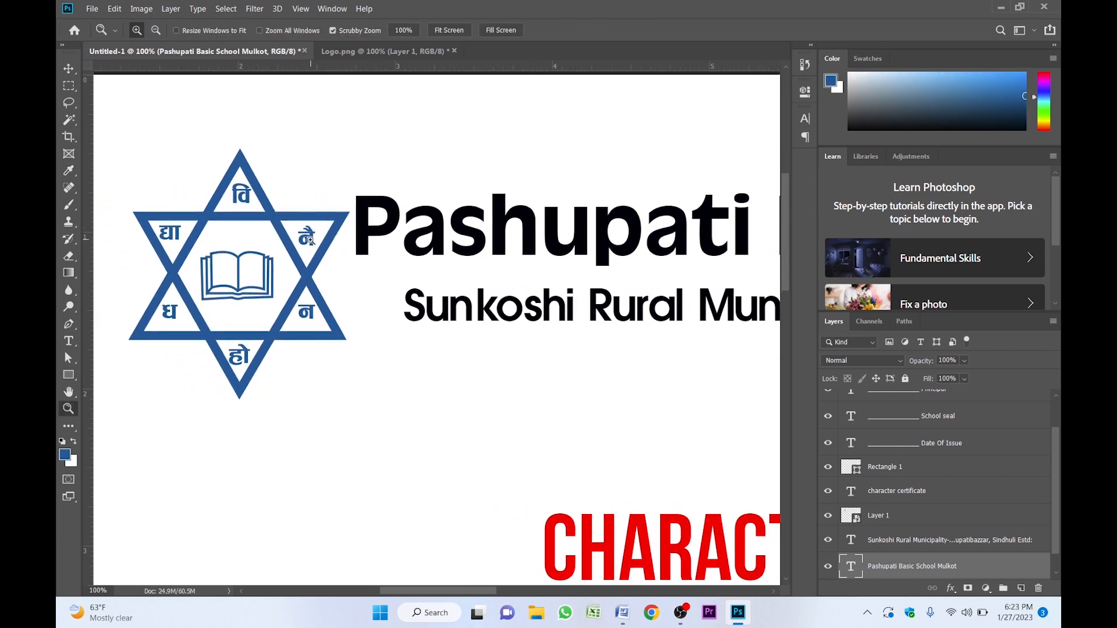
key(i)
click(329, 238)
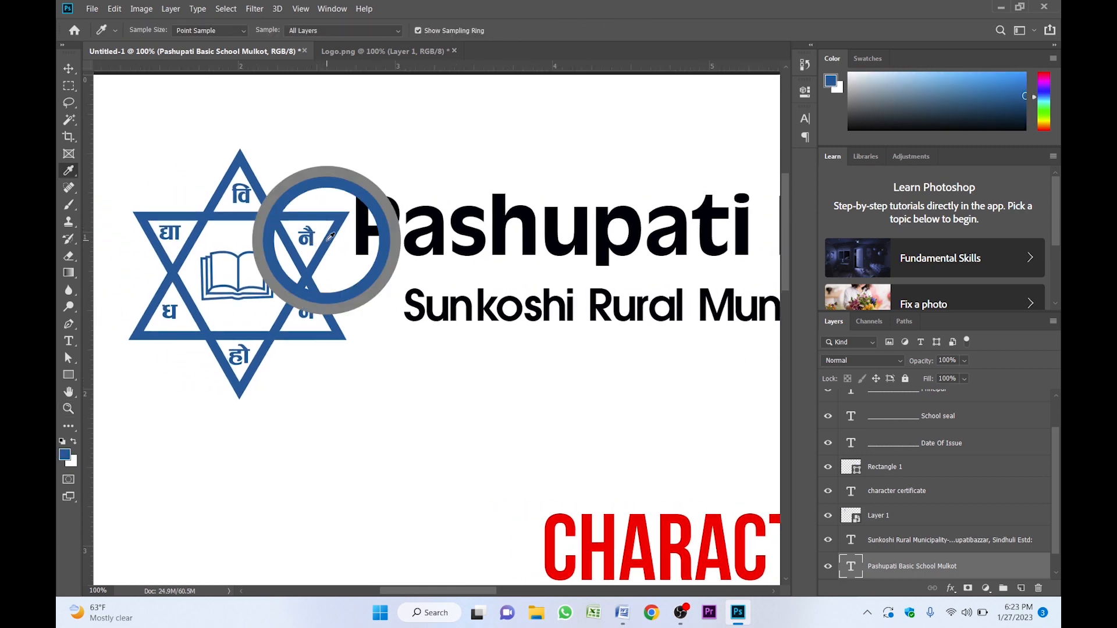
Fill the school name text with the blue foreground color.
key(v)
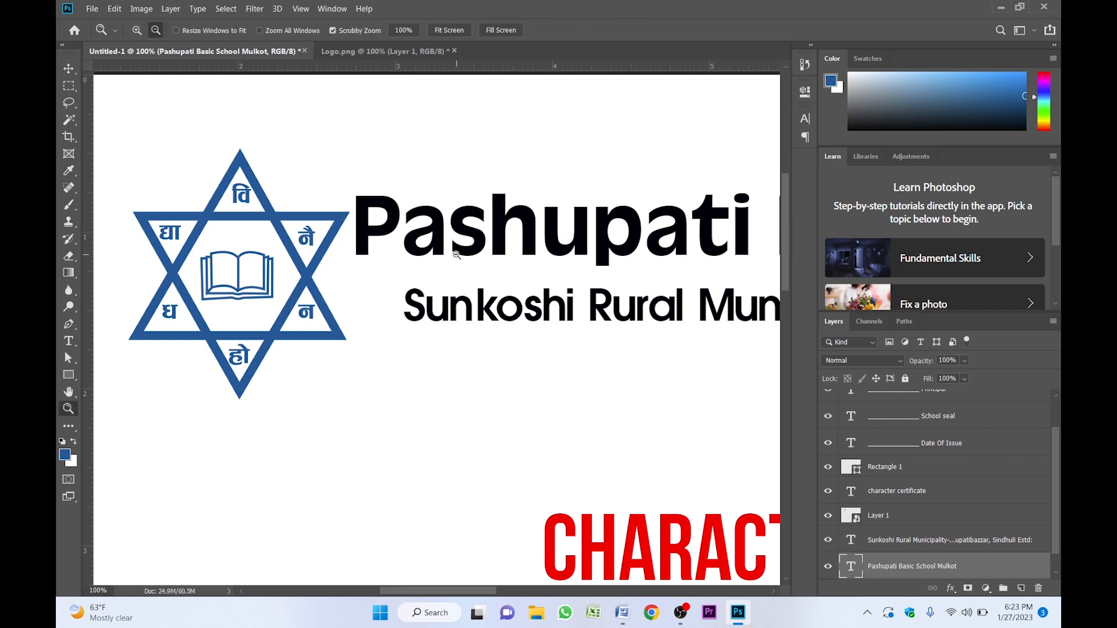
scroll(393, 226, down, 1)
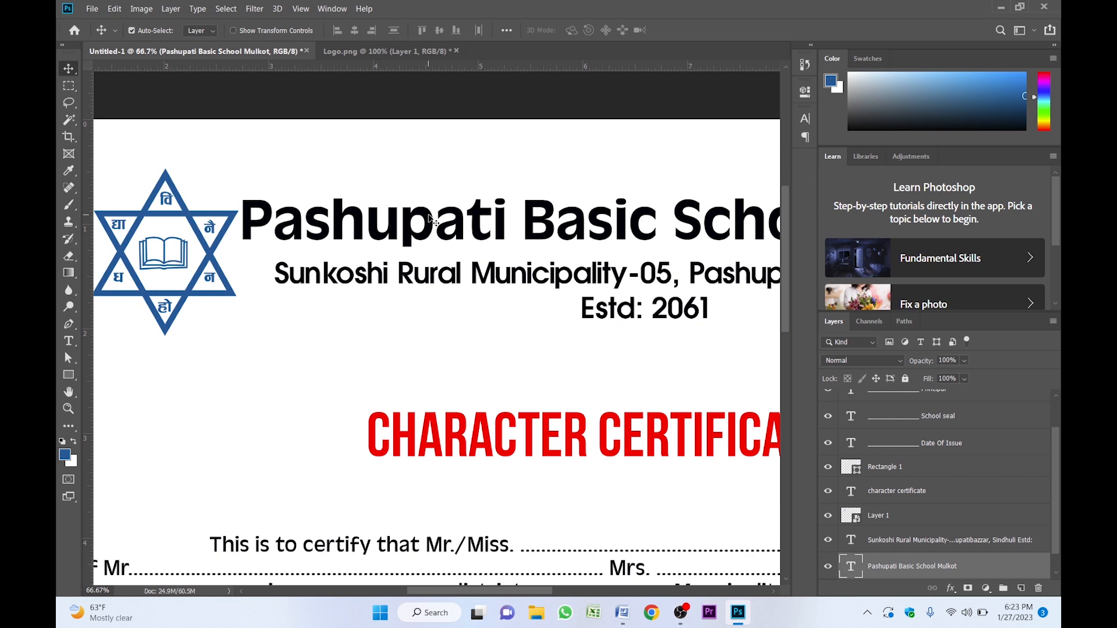
key(alt+BackSpace)
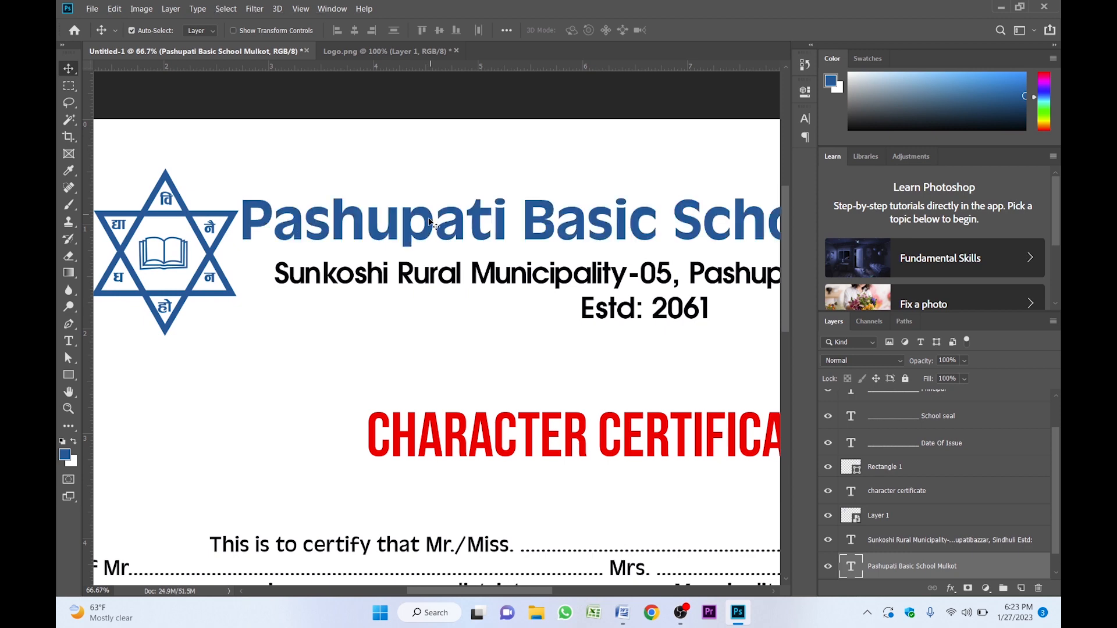
Recolor the certificate paragraph with the same blue foreground color.
key(z)
scroll(472, 279, down, 1)
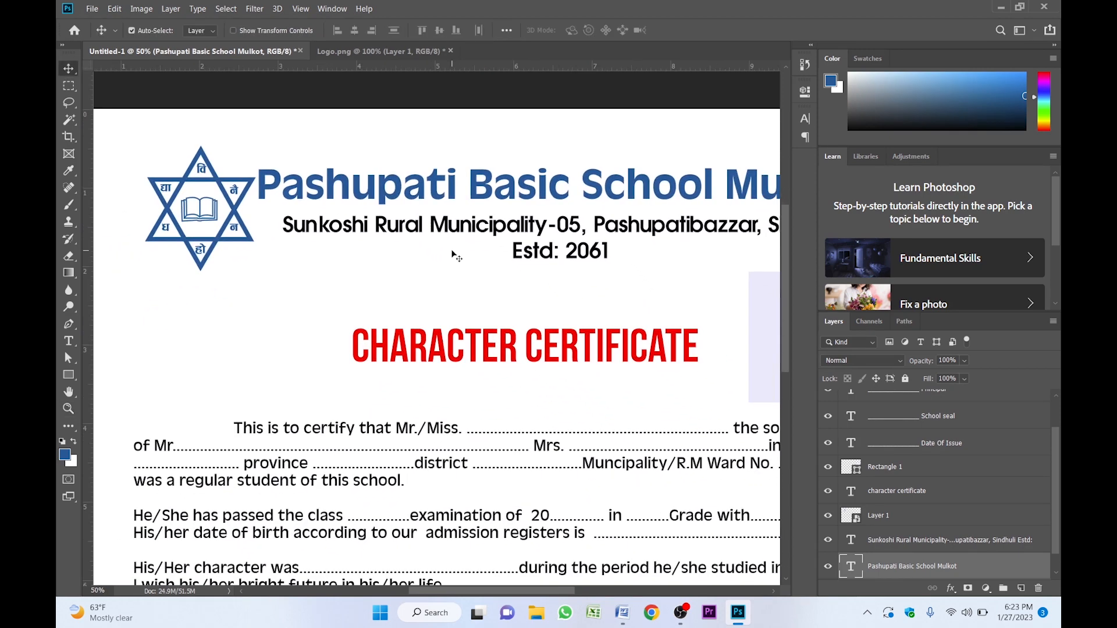
scroll(490, 217, down, 1)
scroll(490, 217, down, 2)
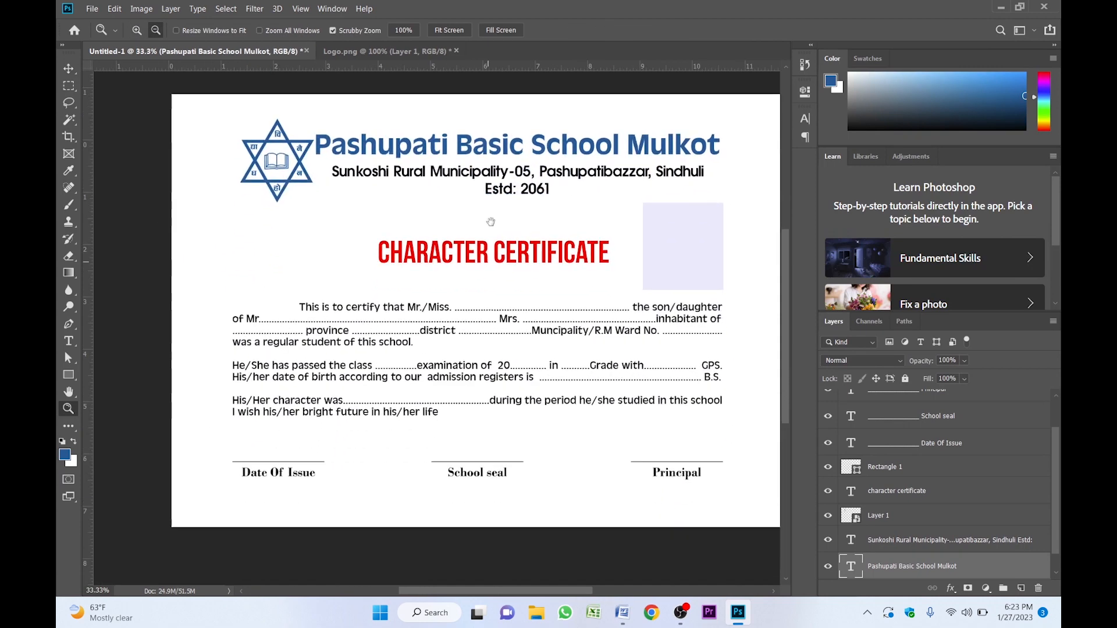
key(v)
click(367, 279)
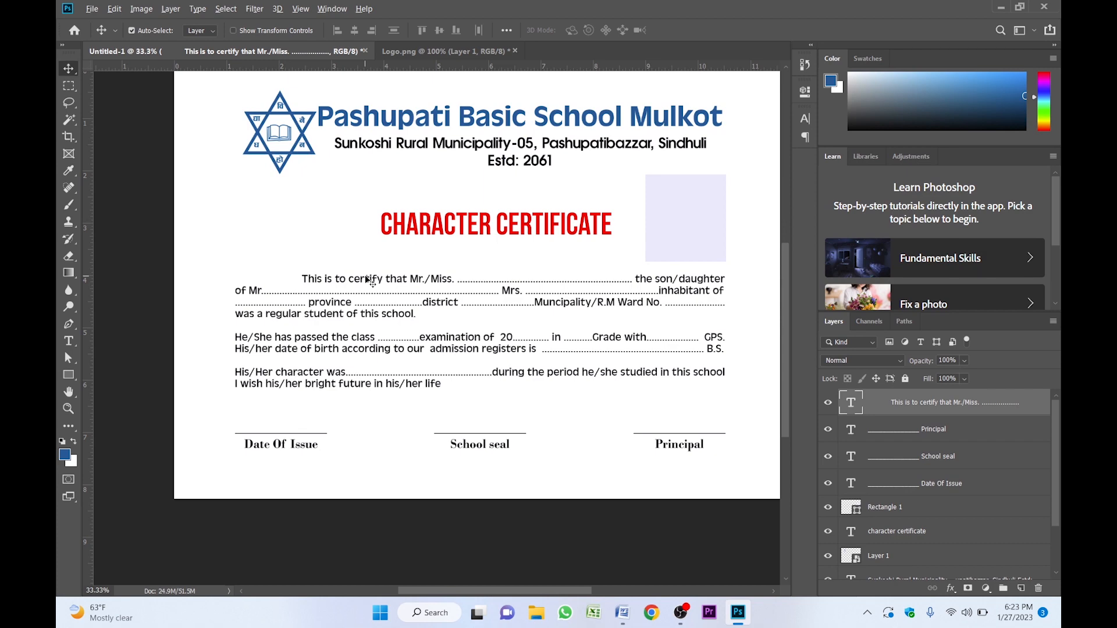
key(alt+BackSpace)
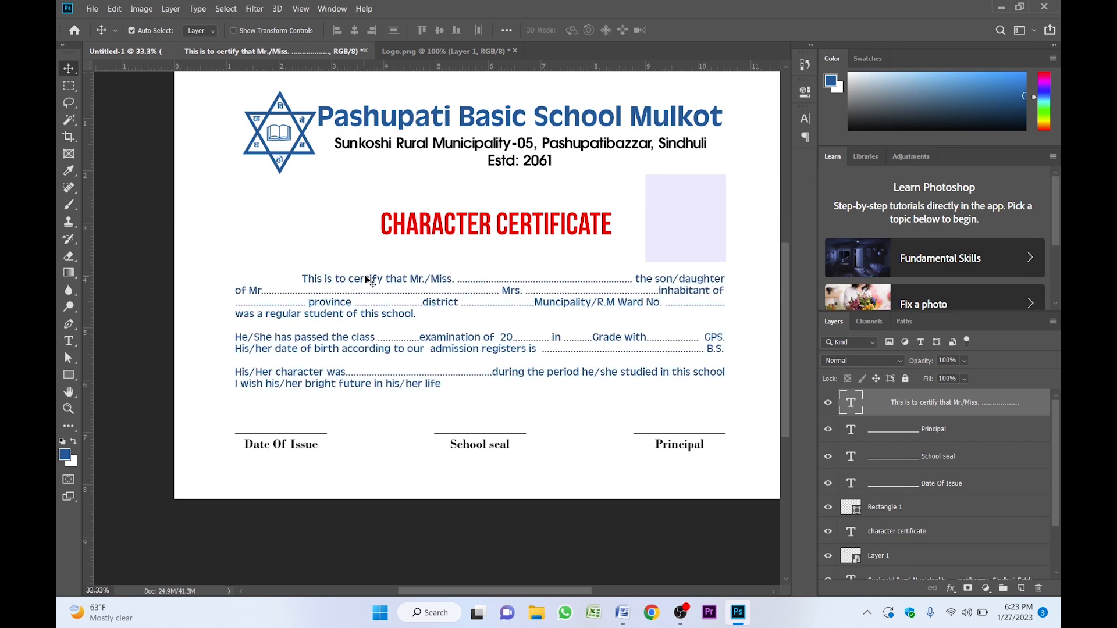
key(z)
click(413, 287)
alt+click(465, 300)
drag(465, 299, 434, 290)
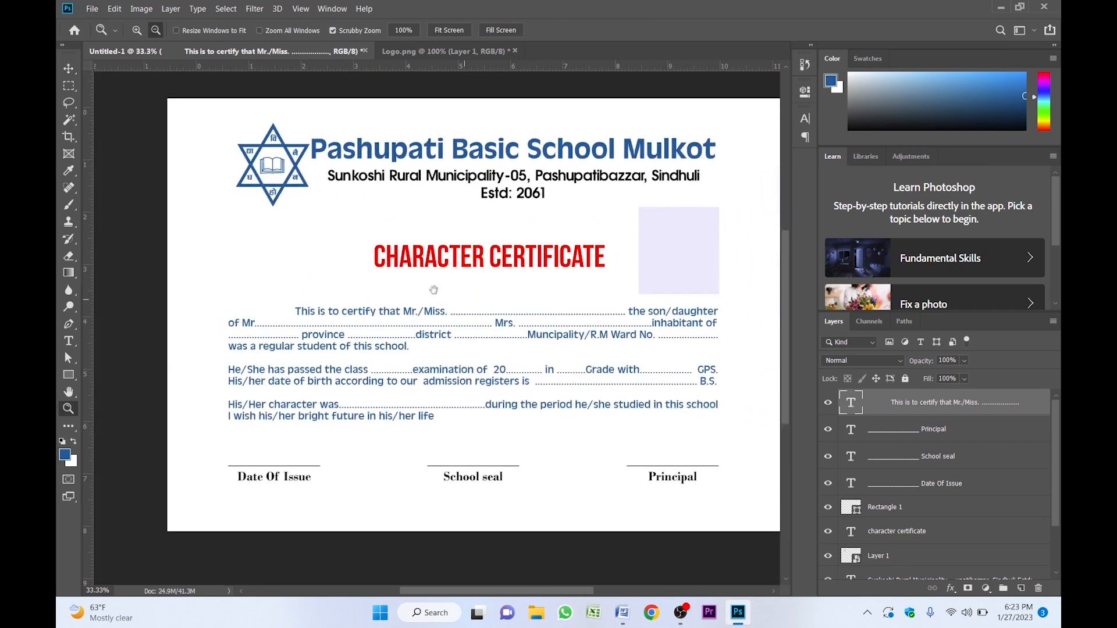
key(v)
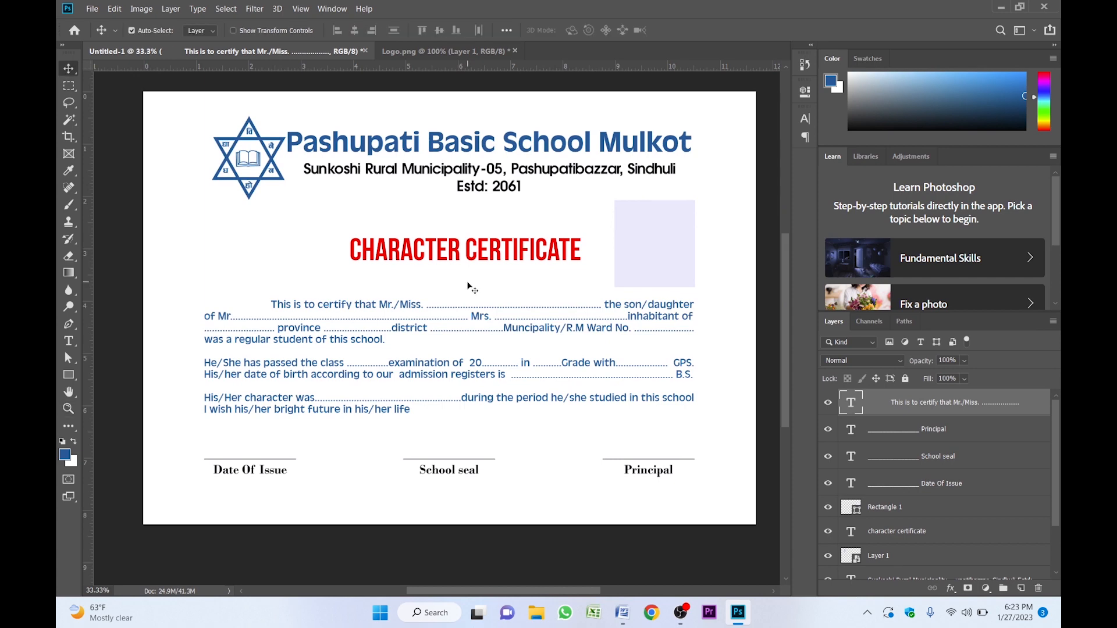
key(z)
click(519, 288)
drag(536, 277, 466, 302)
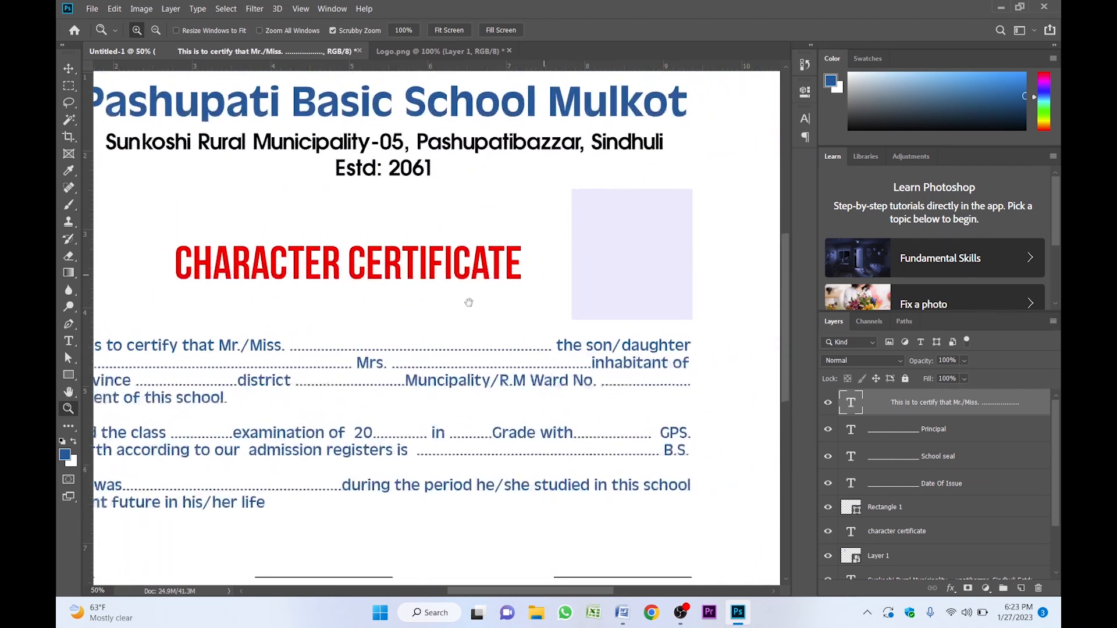
alt+click(591, 304)
key(v)
click(566, 274)
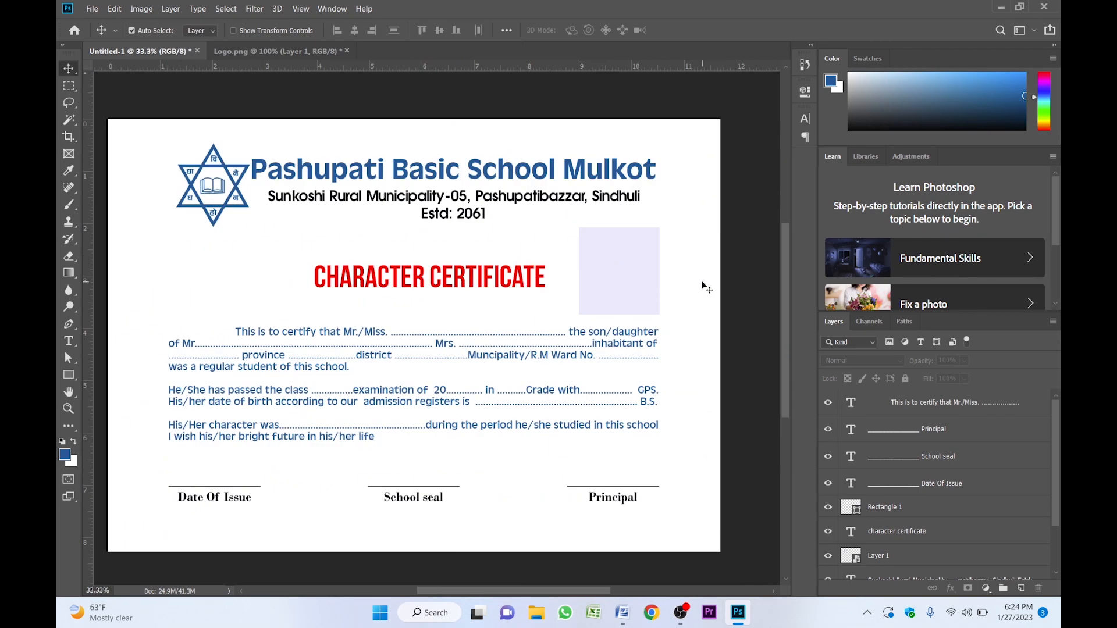
Remove the fill of the photo box rectangle beside the certificate title.
key(z)
click(661, 273)
key(v)
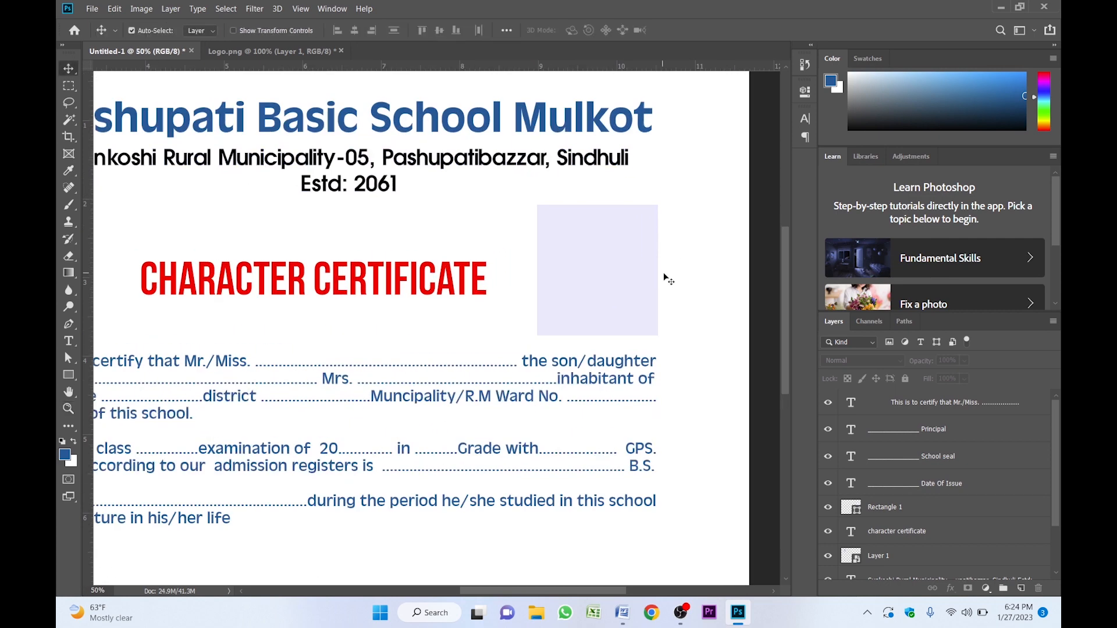
click(604, 253)
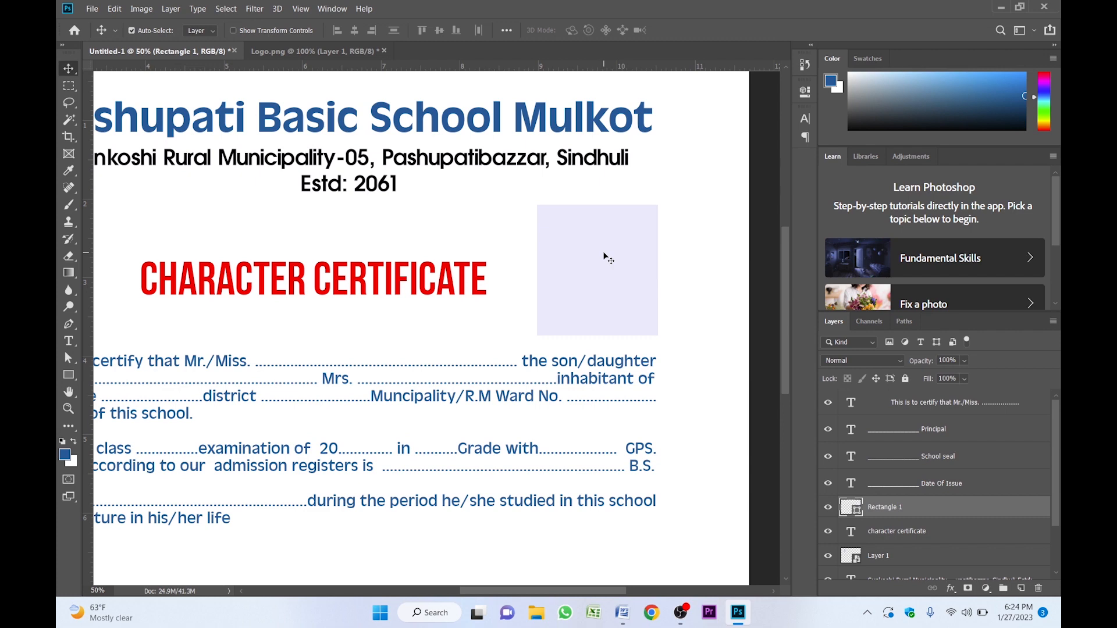
click(68, 357)
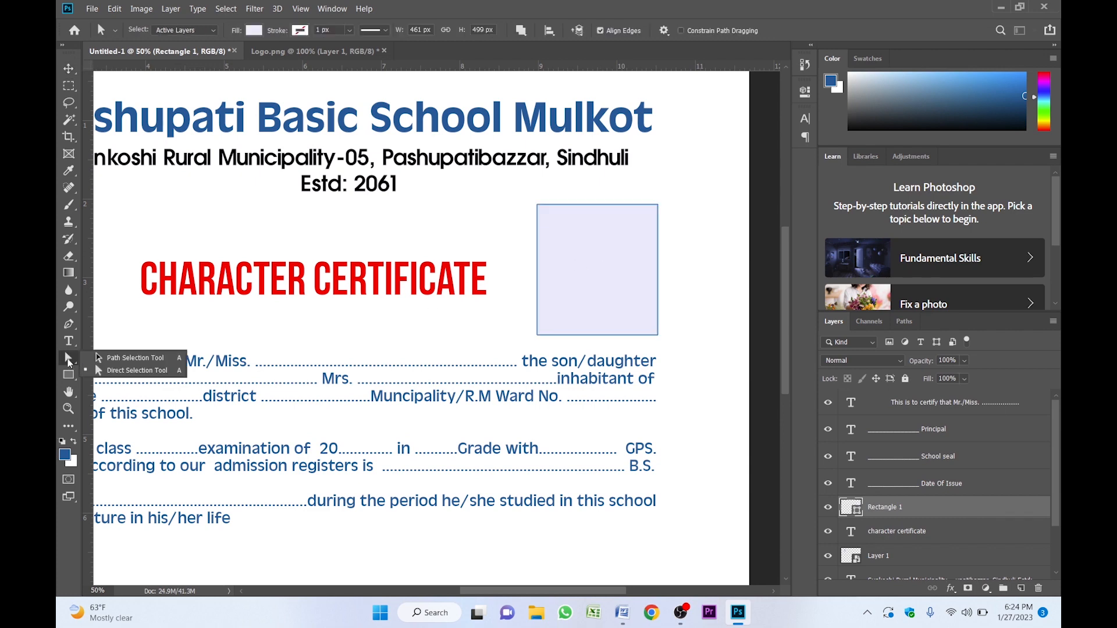
click(114, 371)
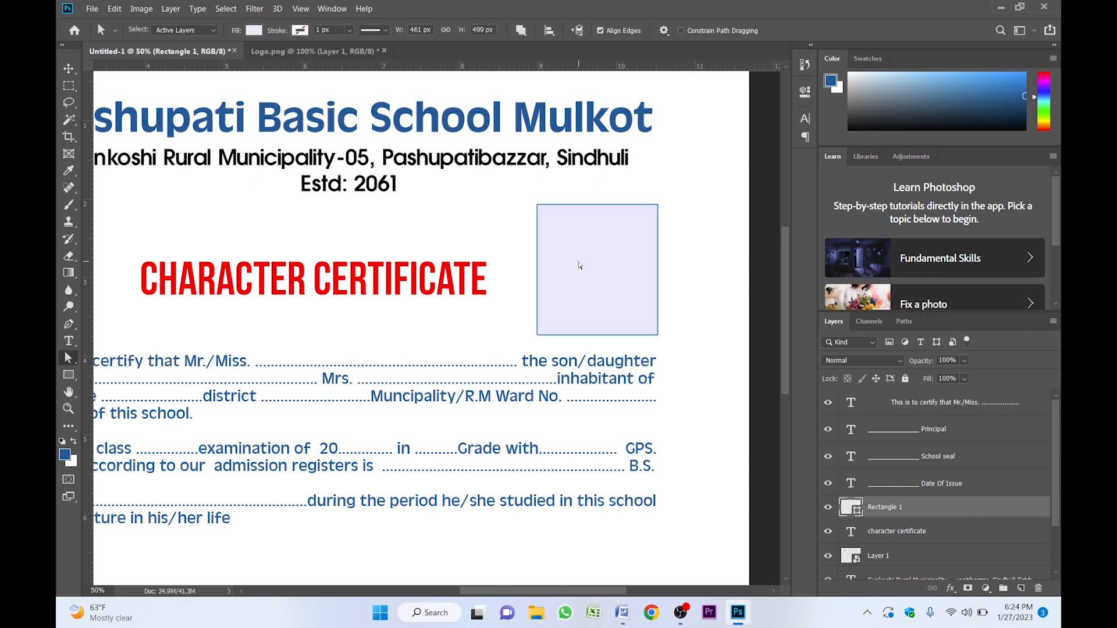
click(579, 262)
click(254, 30)
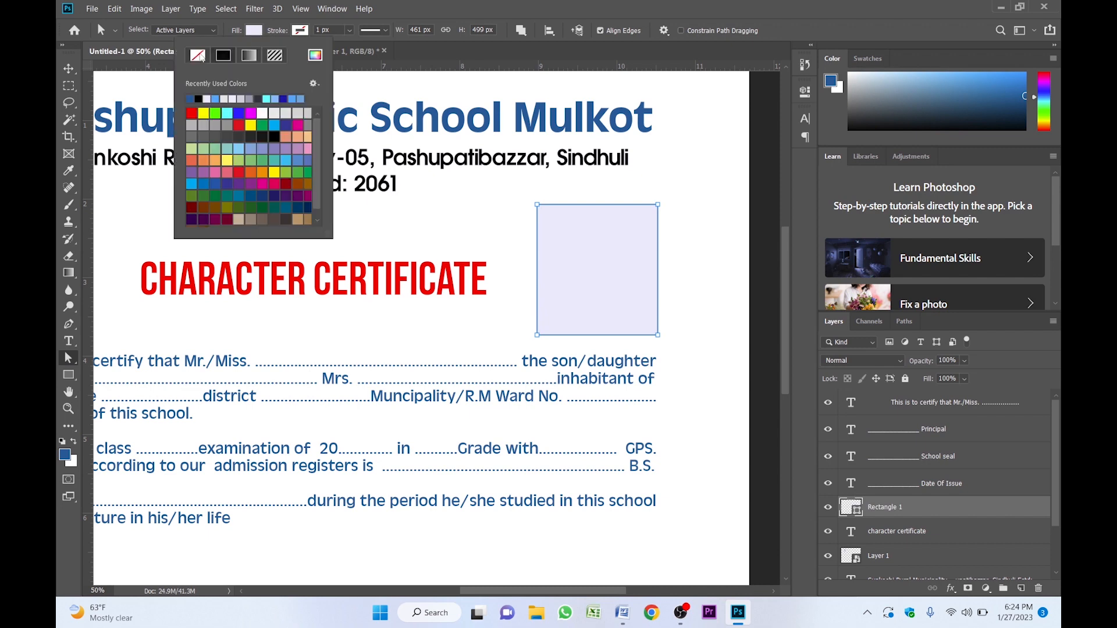
click(206, 56)
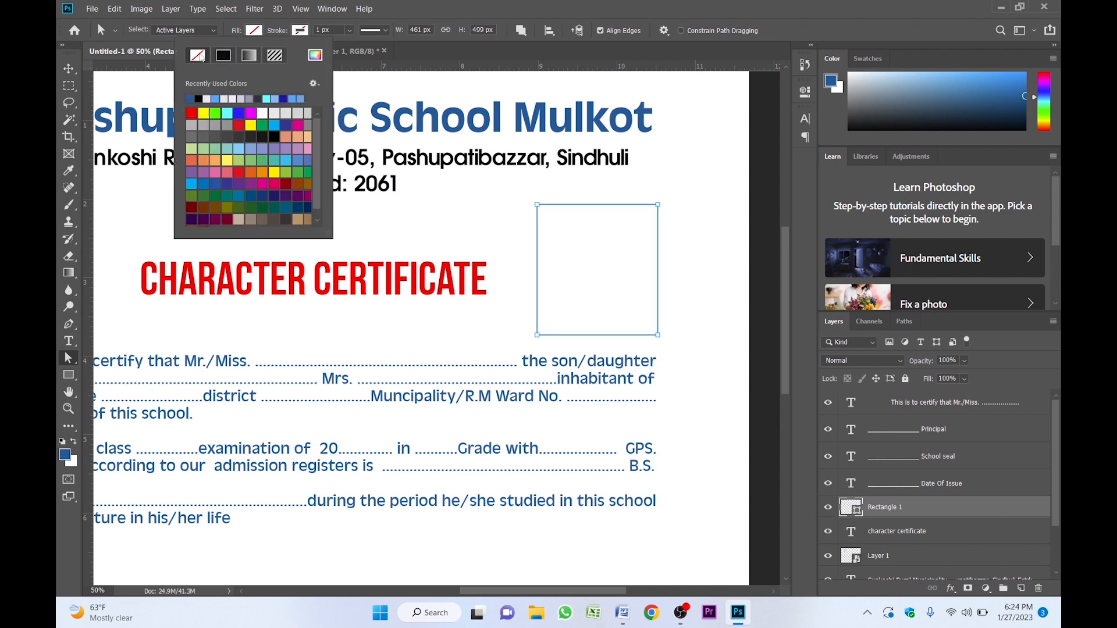
Give the photo box a 5 px bright yellow stroke.
click(301, 30)
click(323, 31)
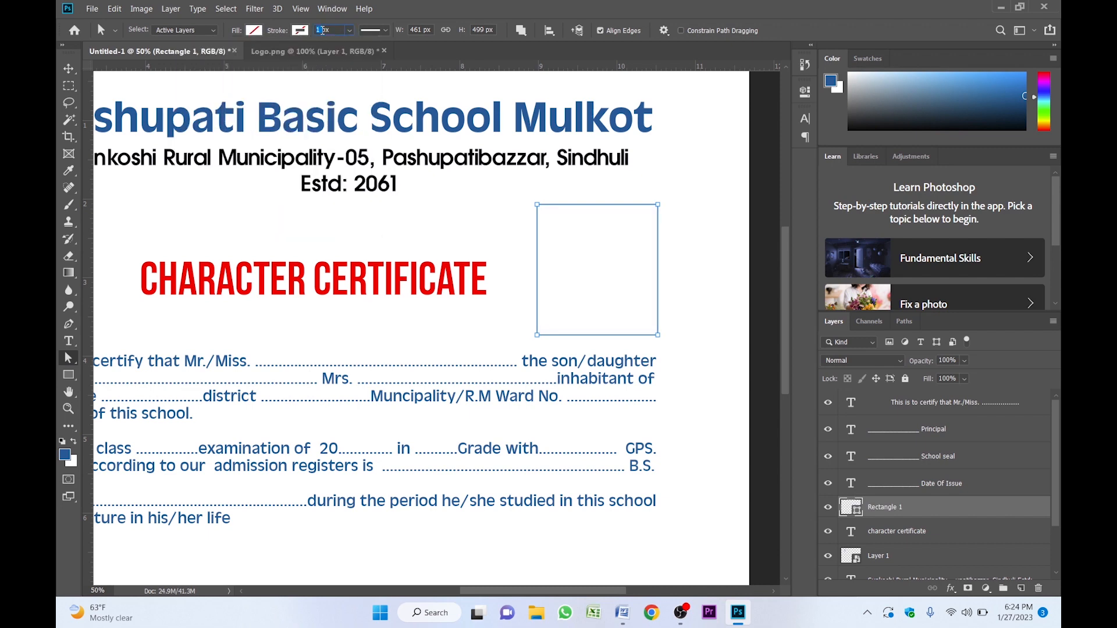
text(5)
key(Return)
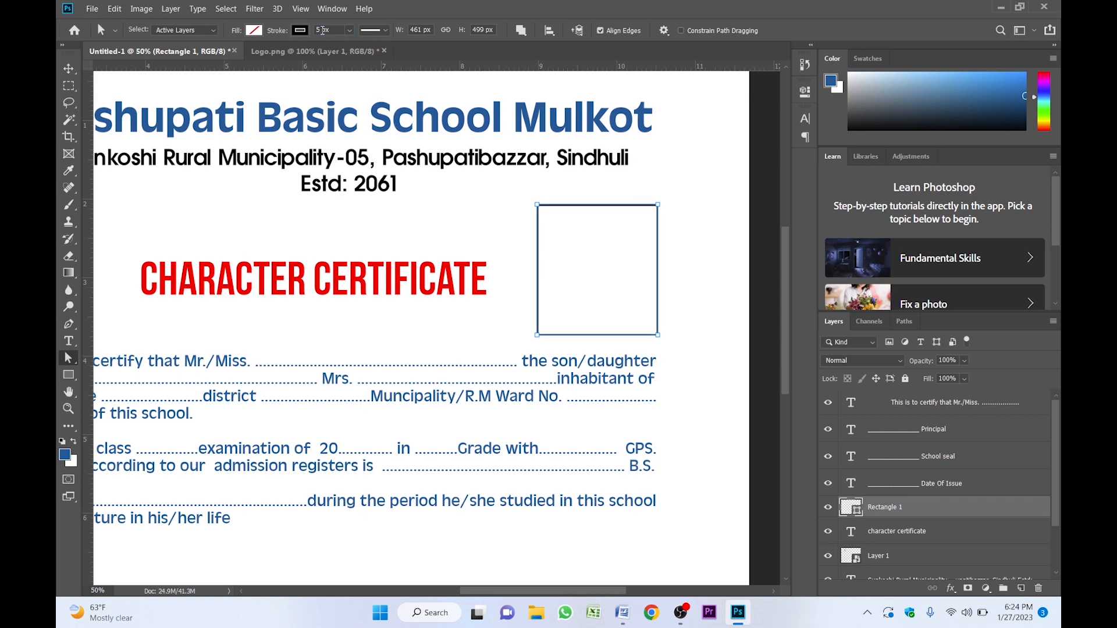
click(301, 30)
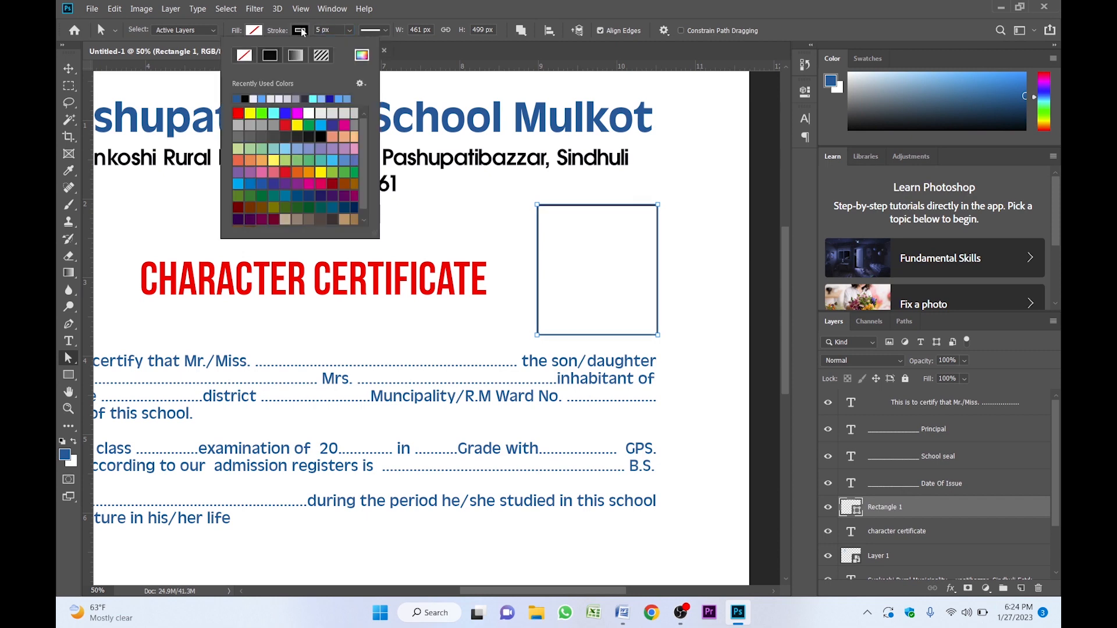
click(250, 113)
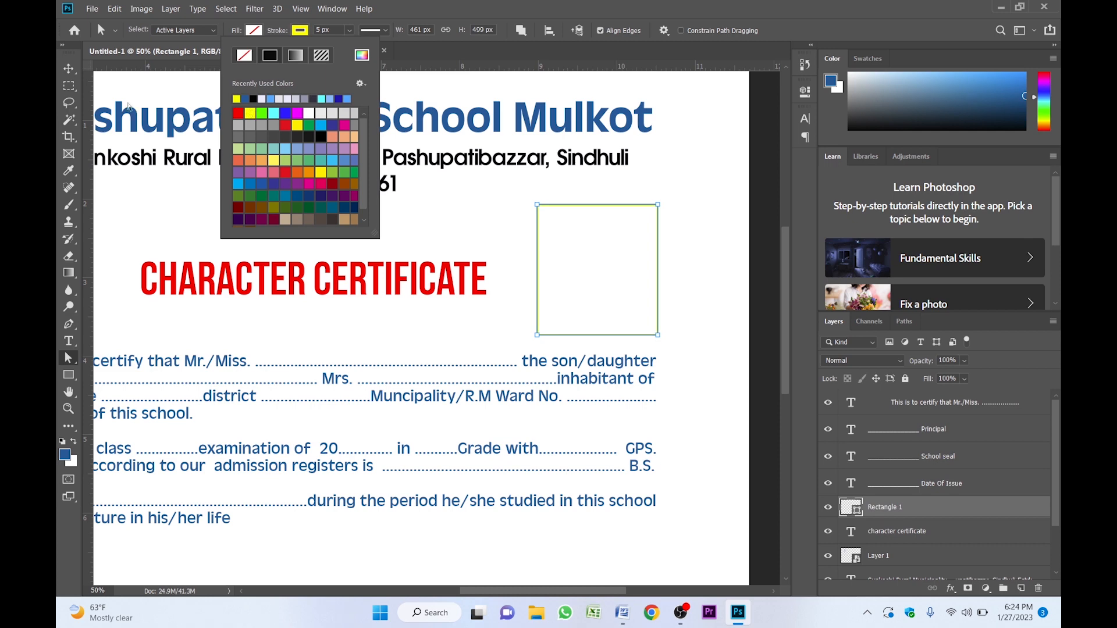
click(69, 69)
Open the Border image from the certificate folder and convert its layer to a smart object.
key(z)
alt+click(421, 241)
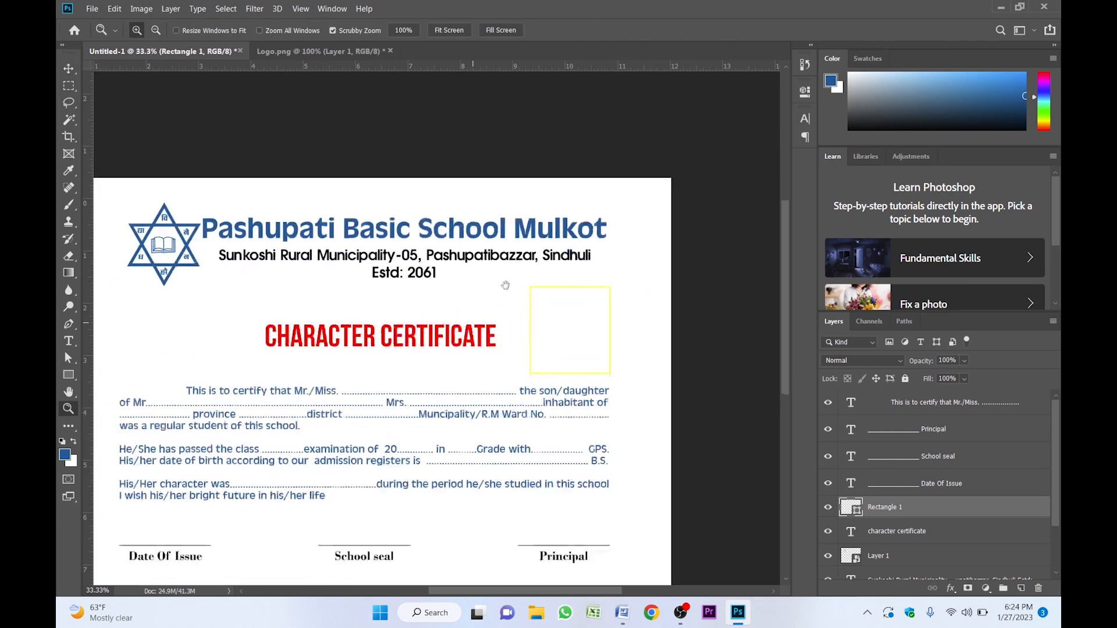
drag(423, 342, 474, 288)
alt+click(464, 313)
key(v)
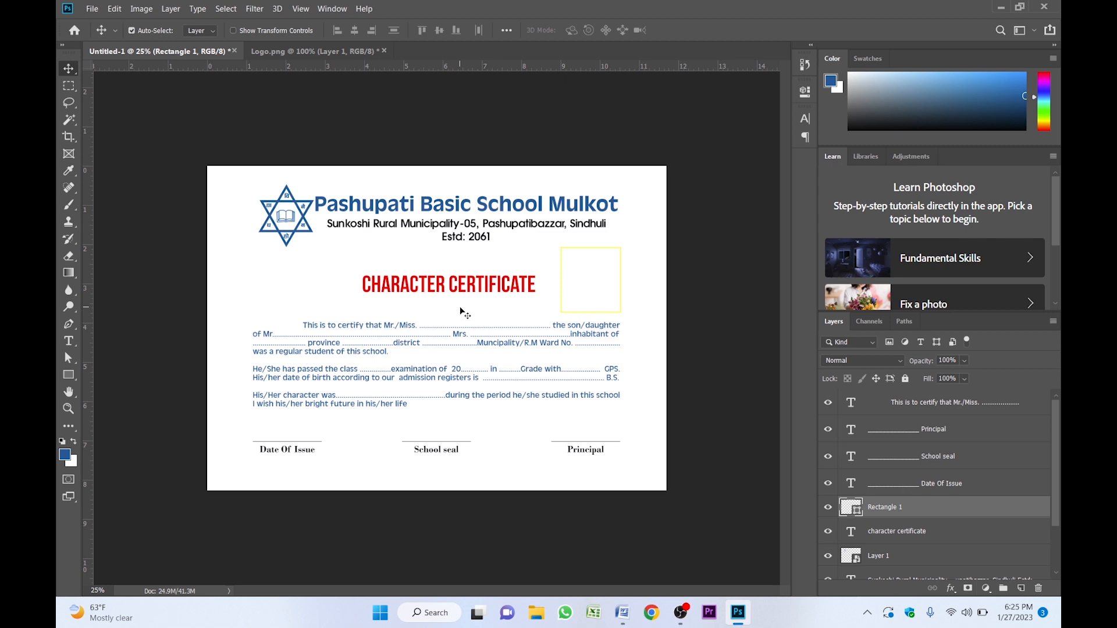
key(ctrl+o)
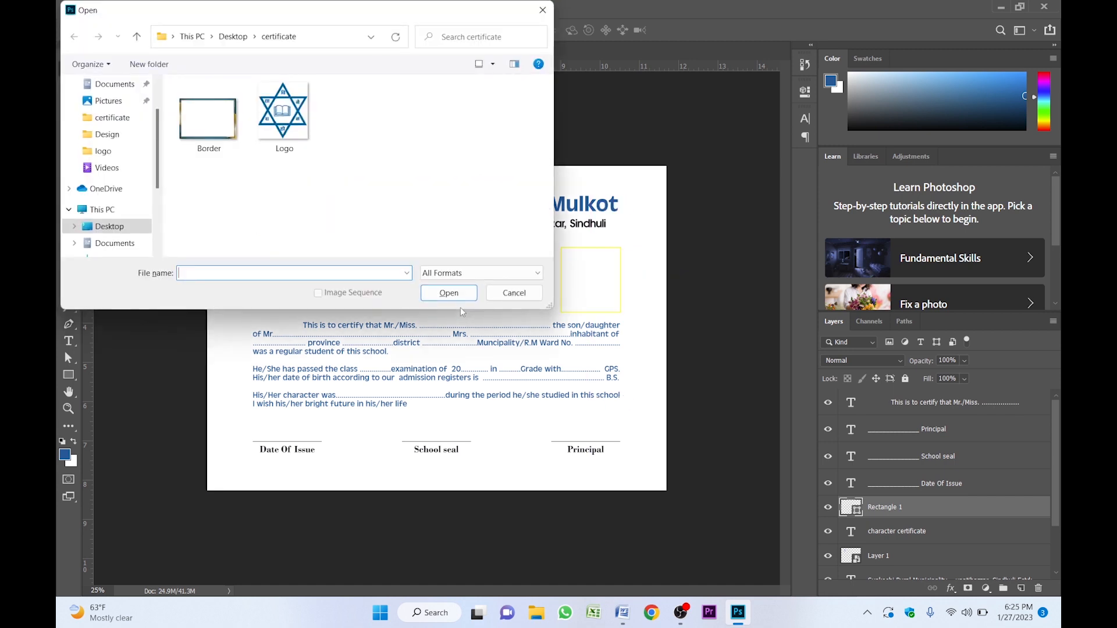
click(223, 115)
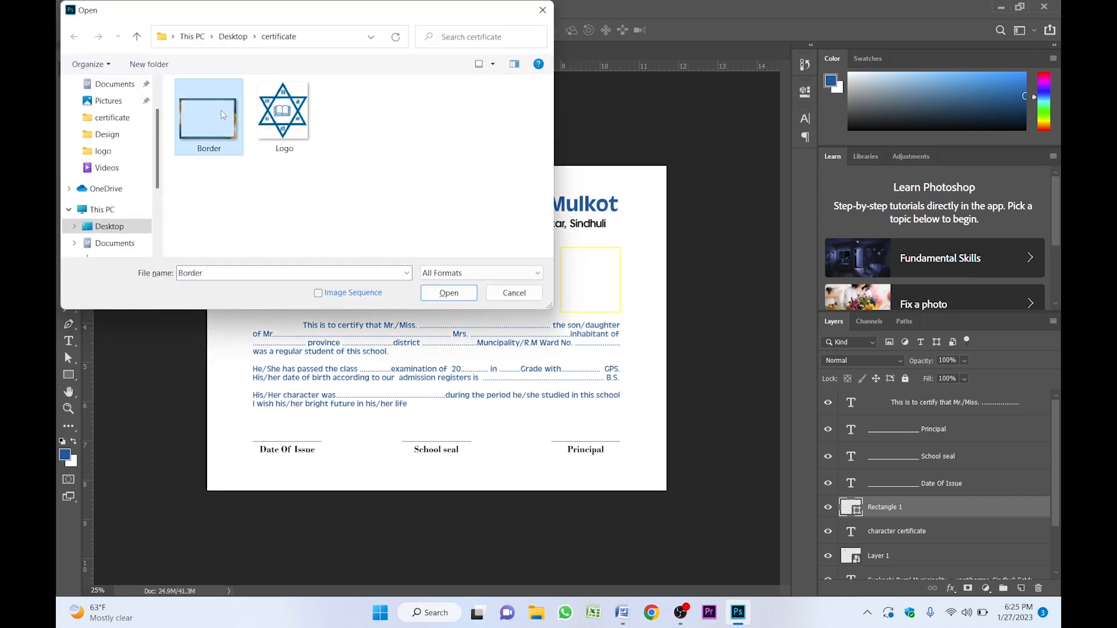
click(451, 291)
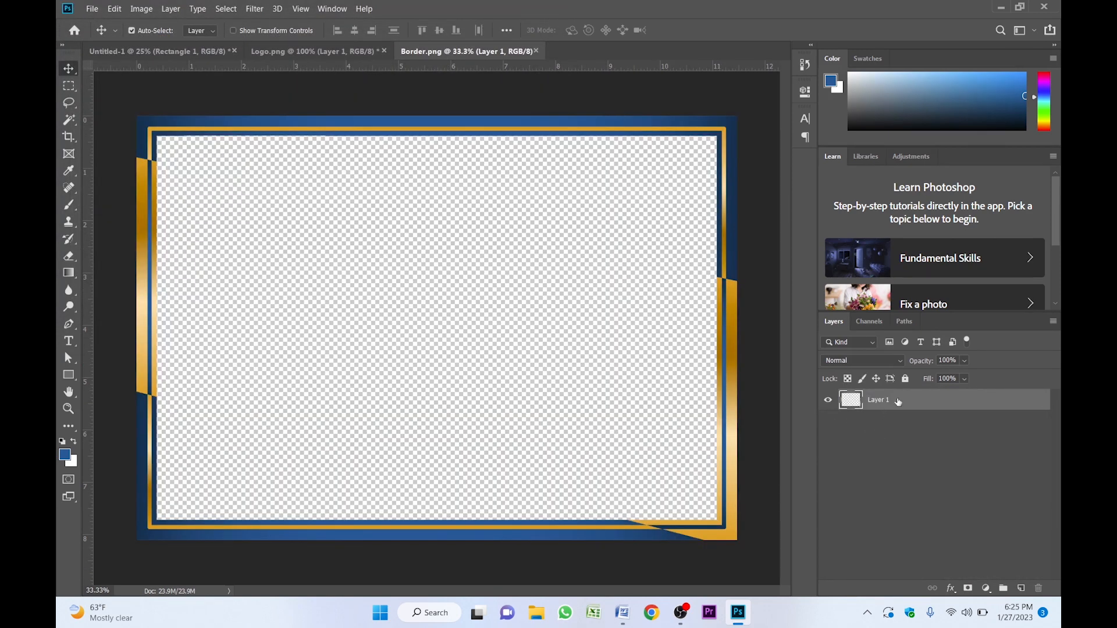
right_click(900, 399)
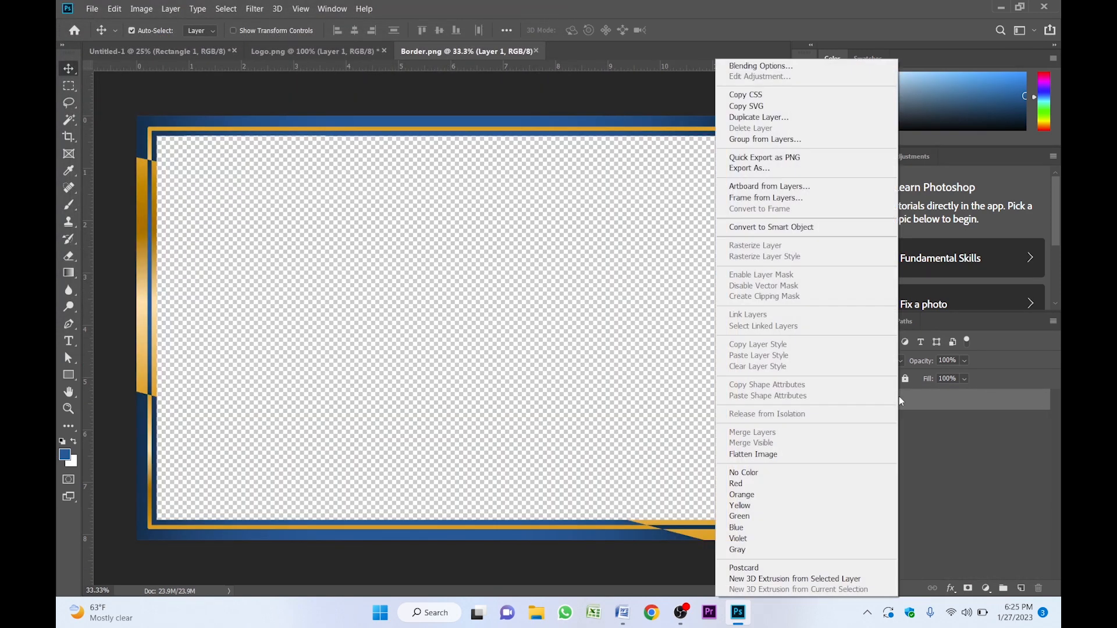
click(782, 228)
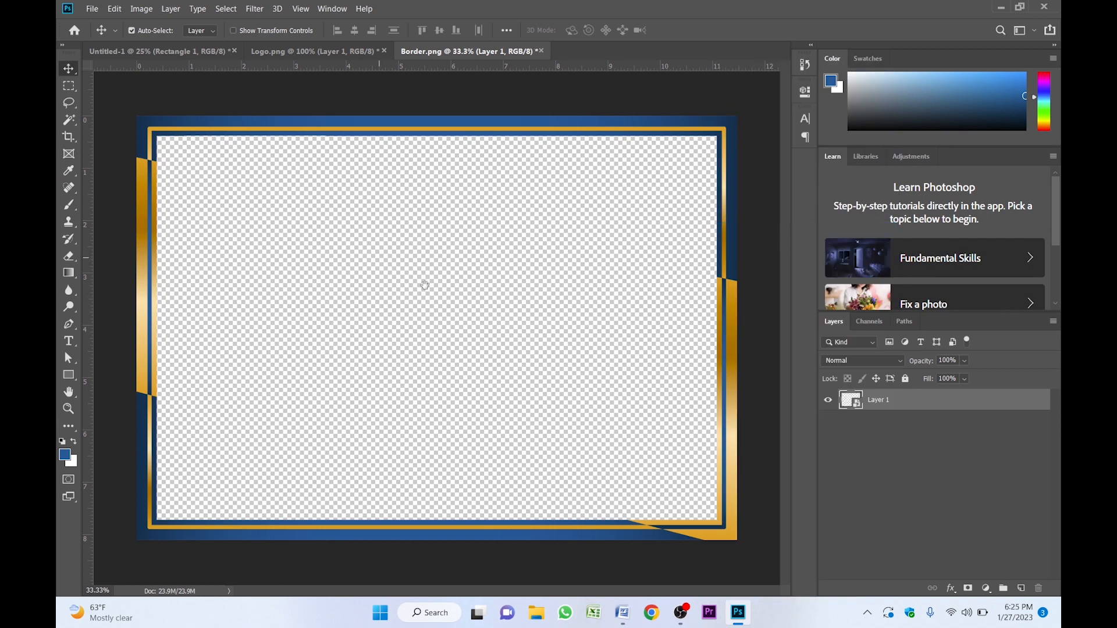
Bring the border into the certificate document and center it horizontally and vertically on the canvas.
drag(290, 133, 289, 189)
drag(511, 201, 587, 270)
key(ctrl+a)
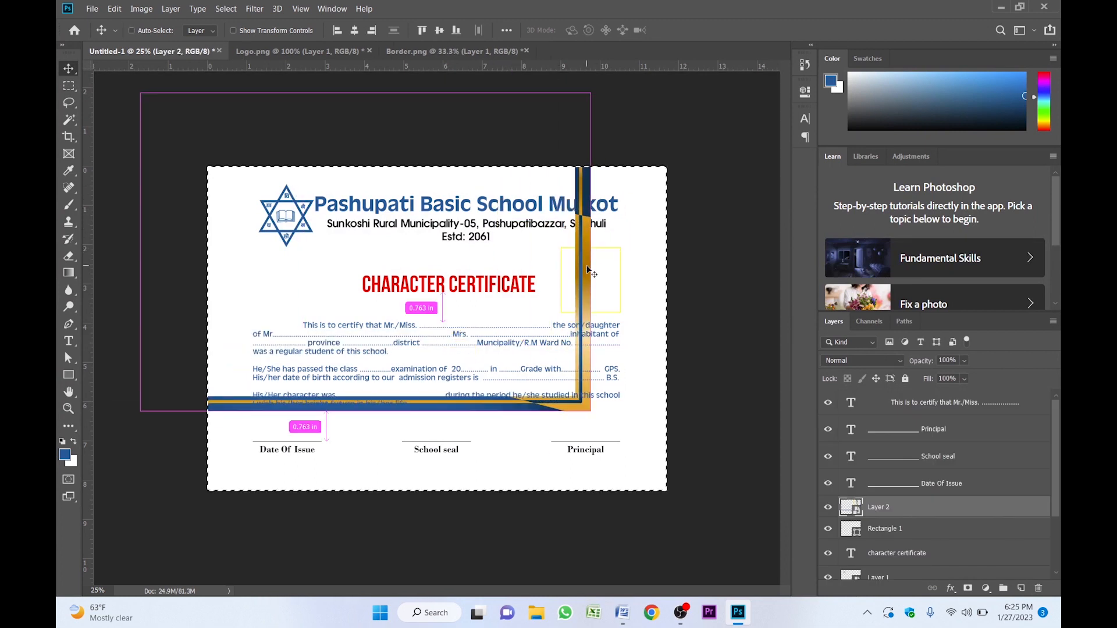
click(354, 30)
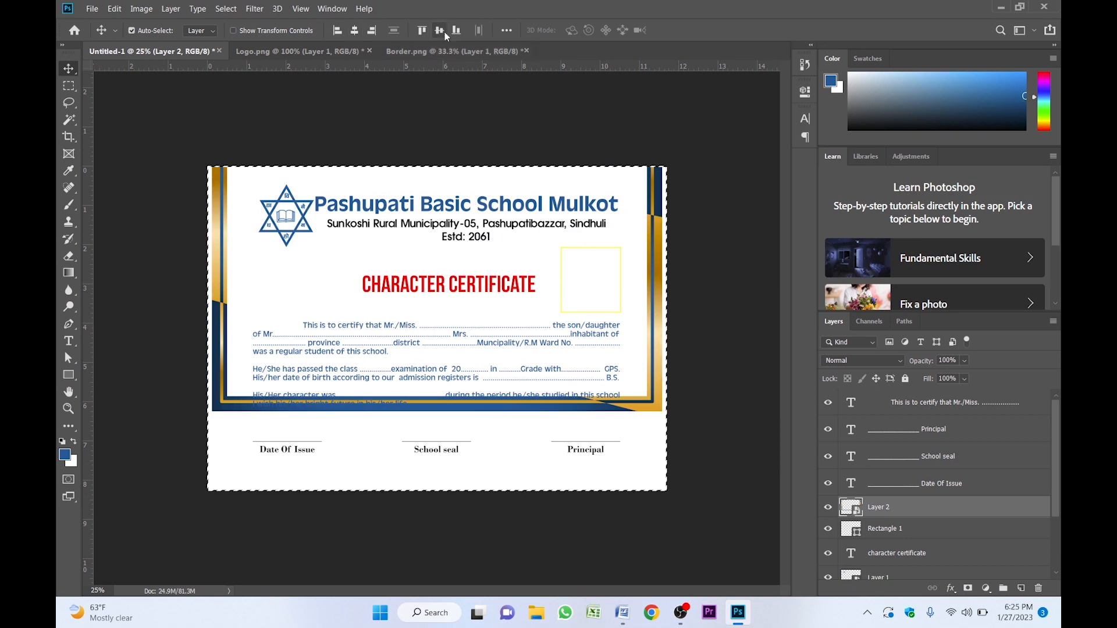
click(439, 30)
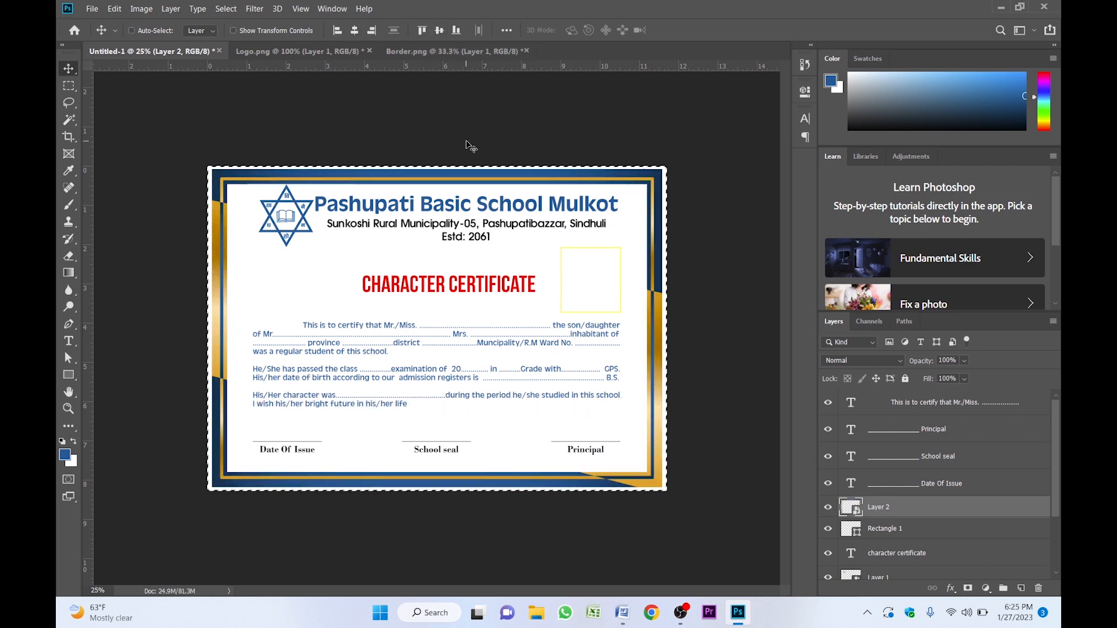
key(ctrl)
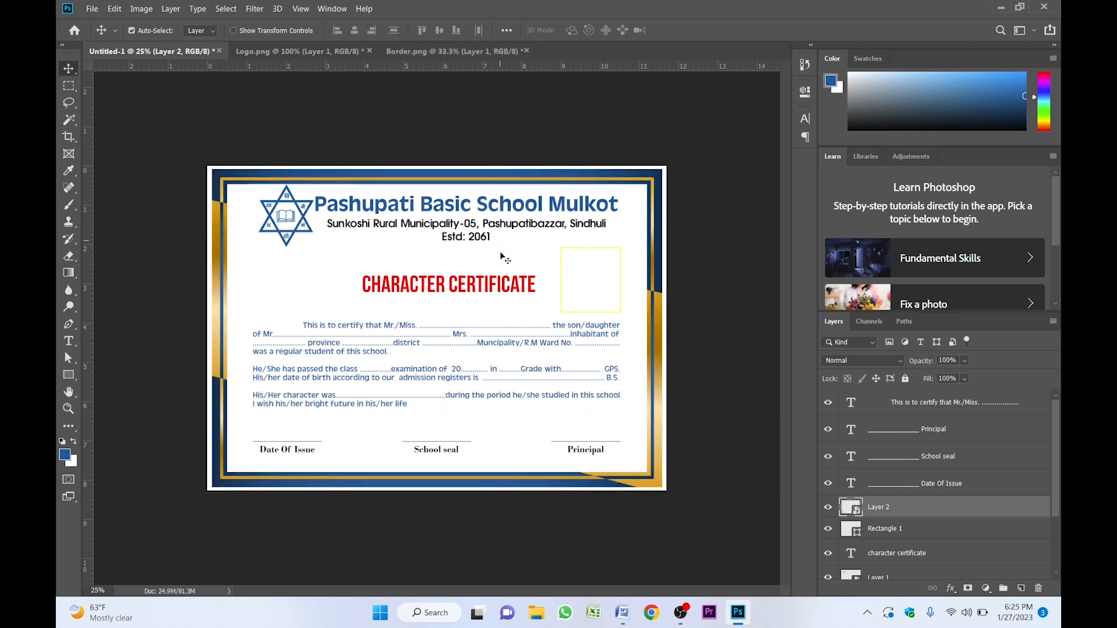
Scale the border down slightly from its upper-right corner with Free Transform.
key(z)
click(500, 256)
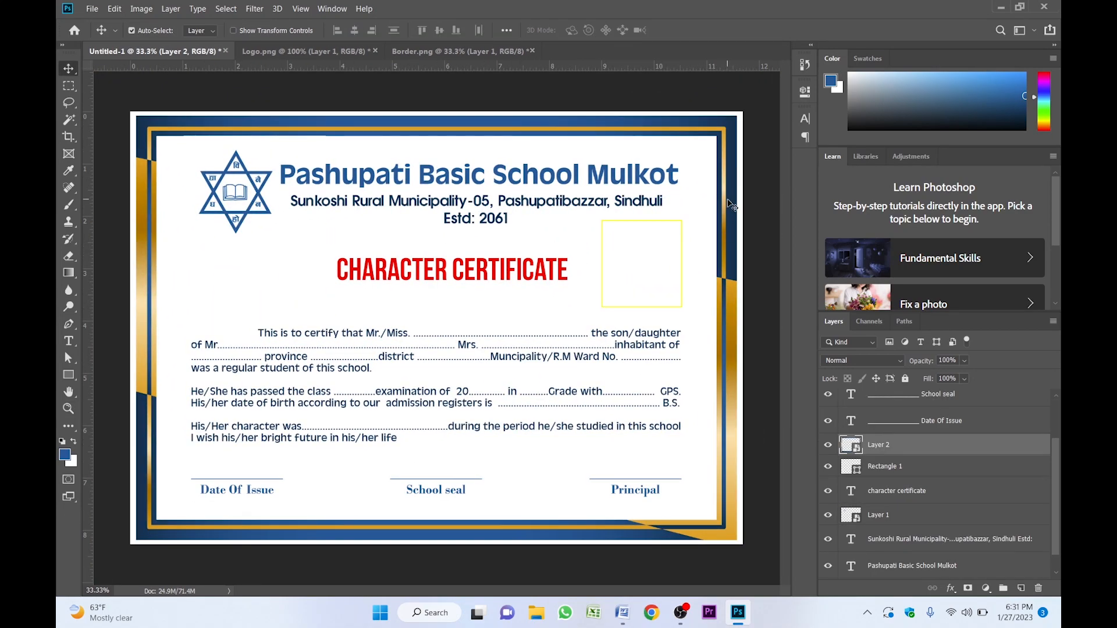
key(ctrl+t)
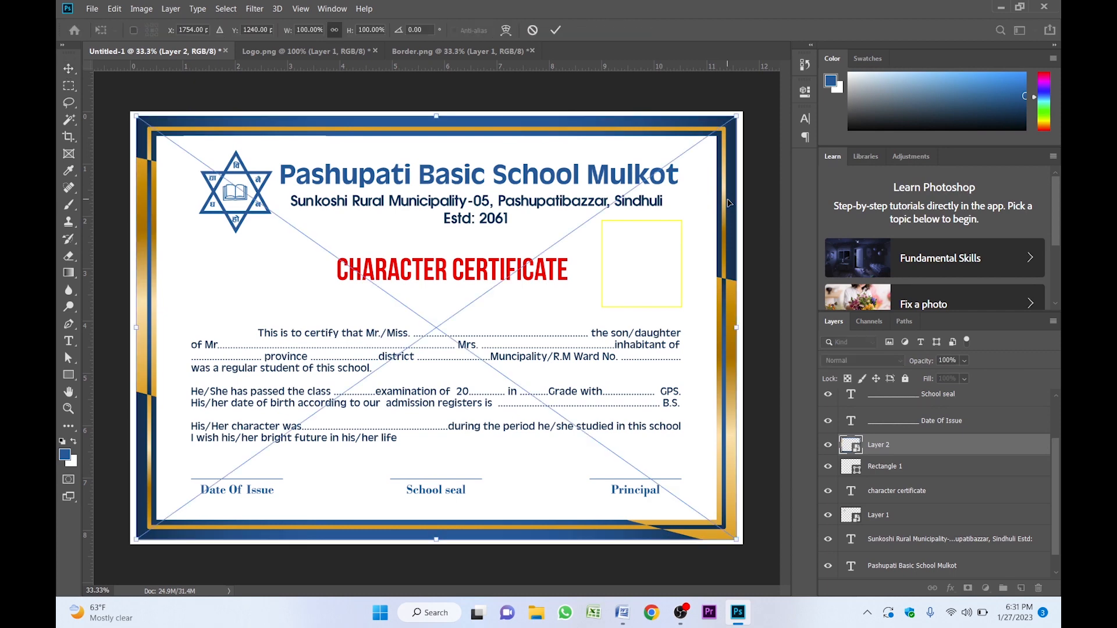
drag(738, 114, 734, 120)
key(Return)
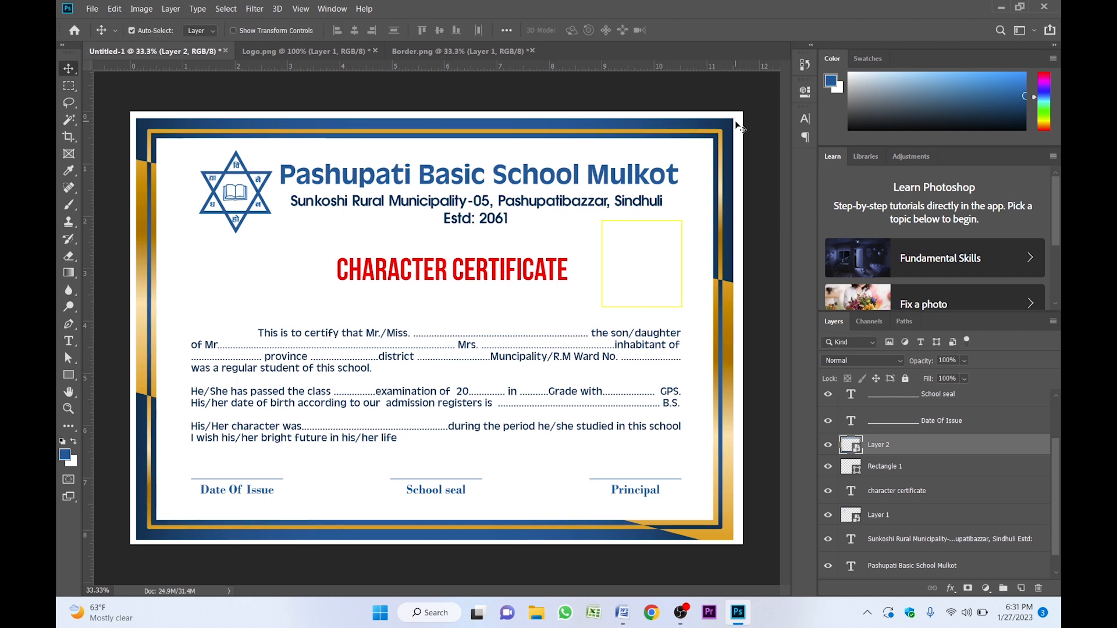
Re-center the resized border horizontally and vertically on the whole canvas and clear the selection.
key(ctrl+a)
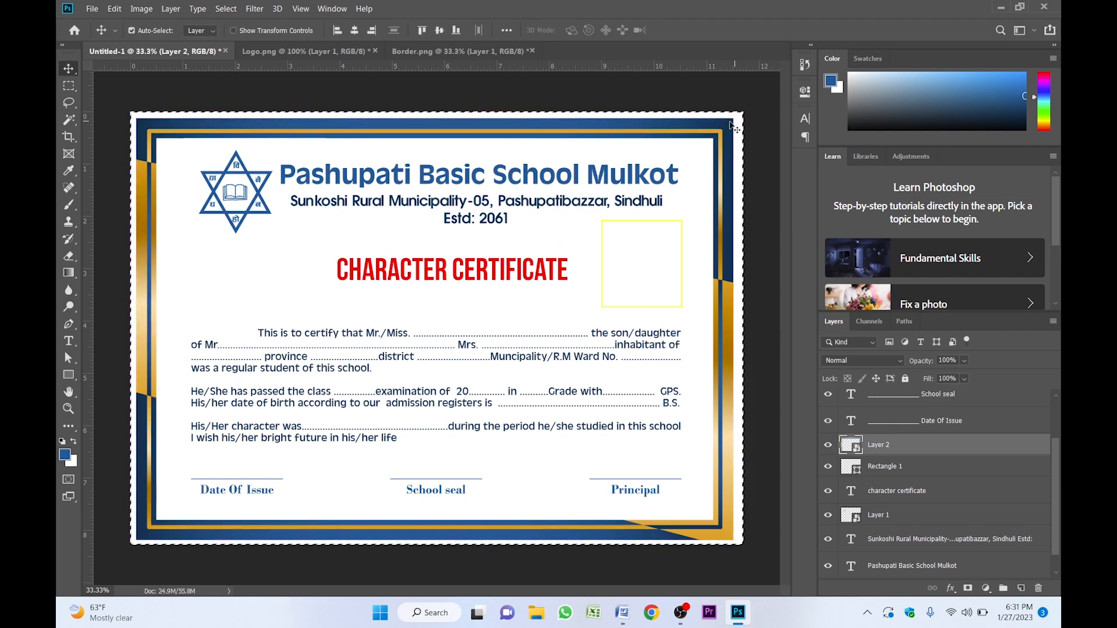
click(359, 34)
click(441, 33)
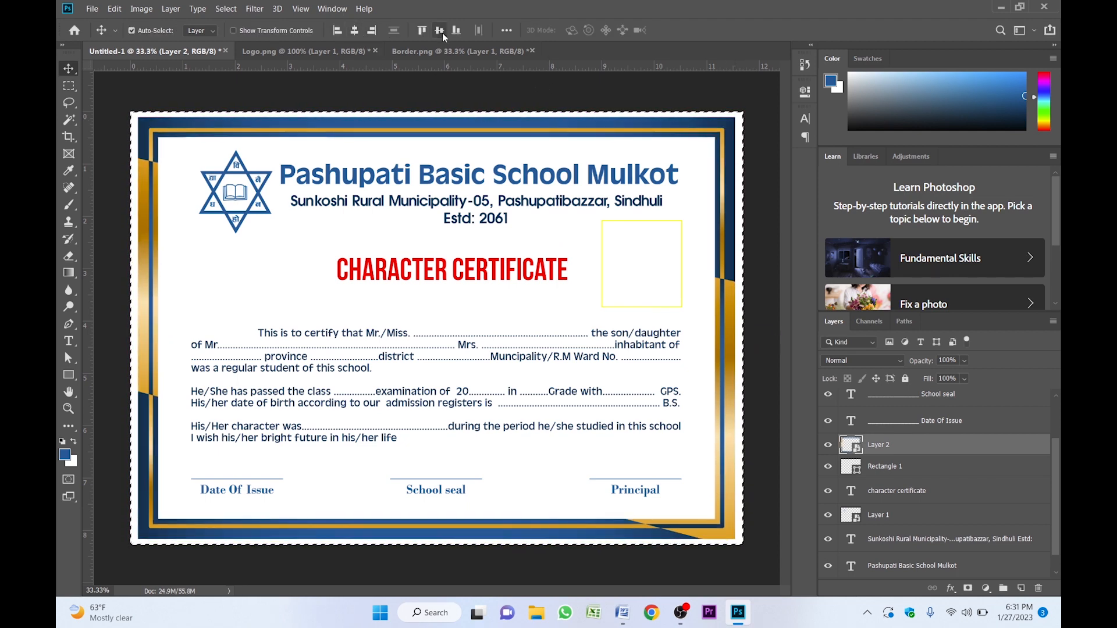
key(ctrl+d)
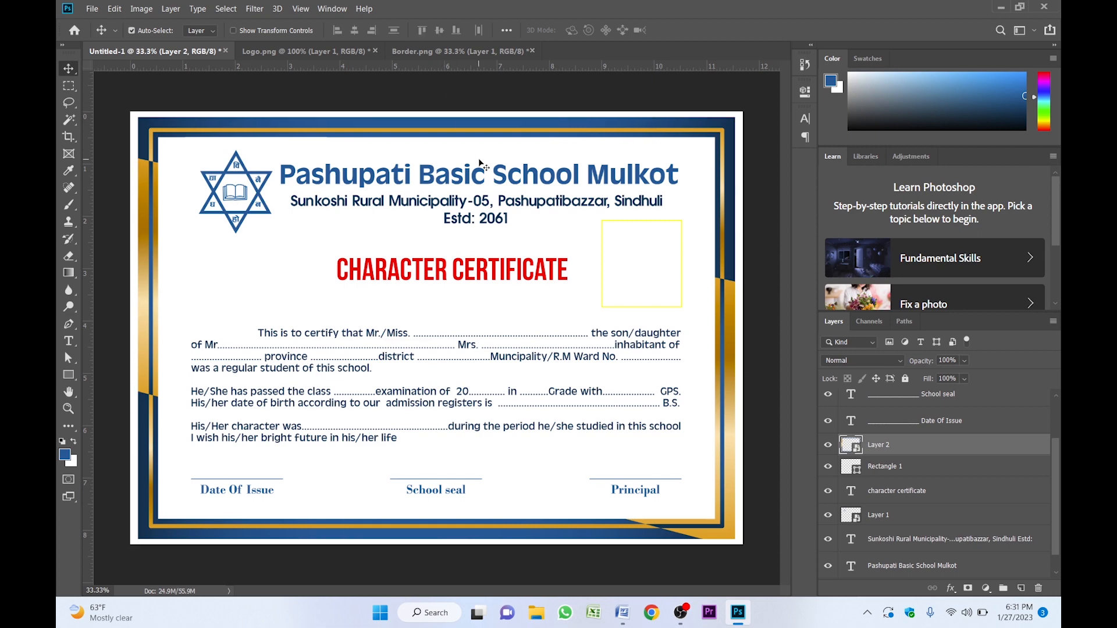